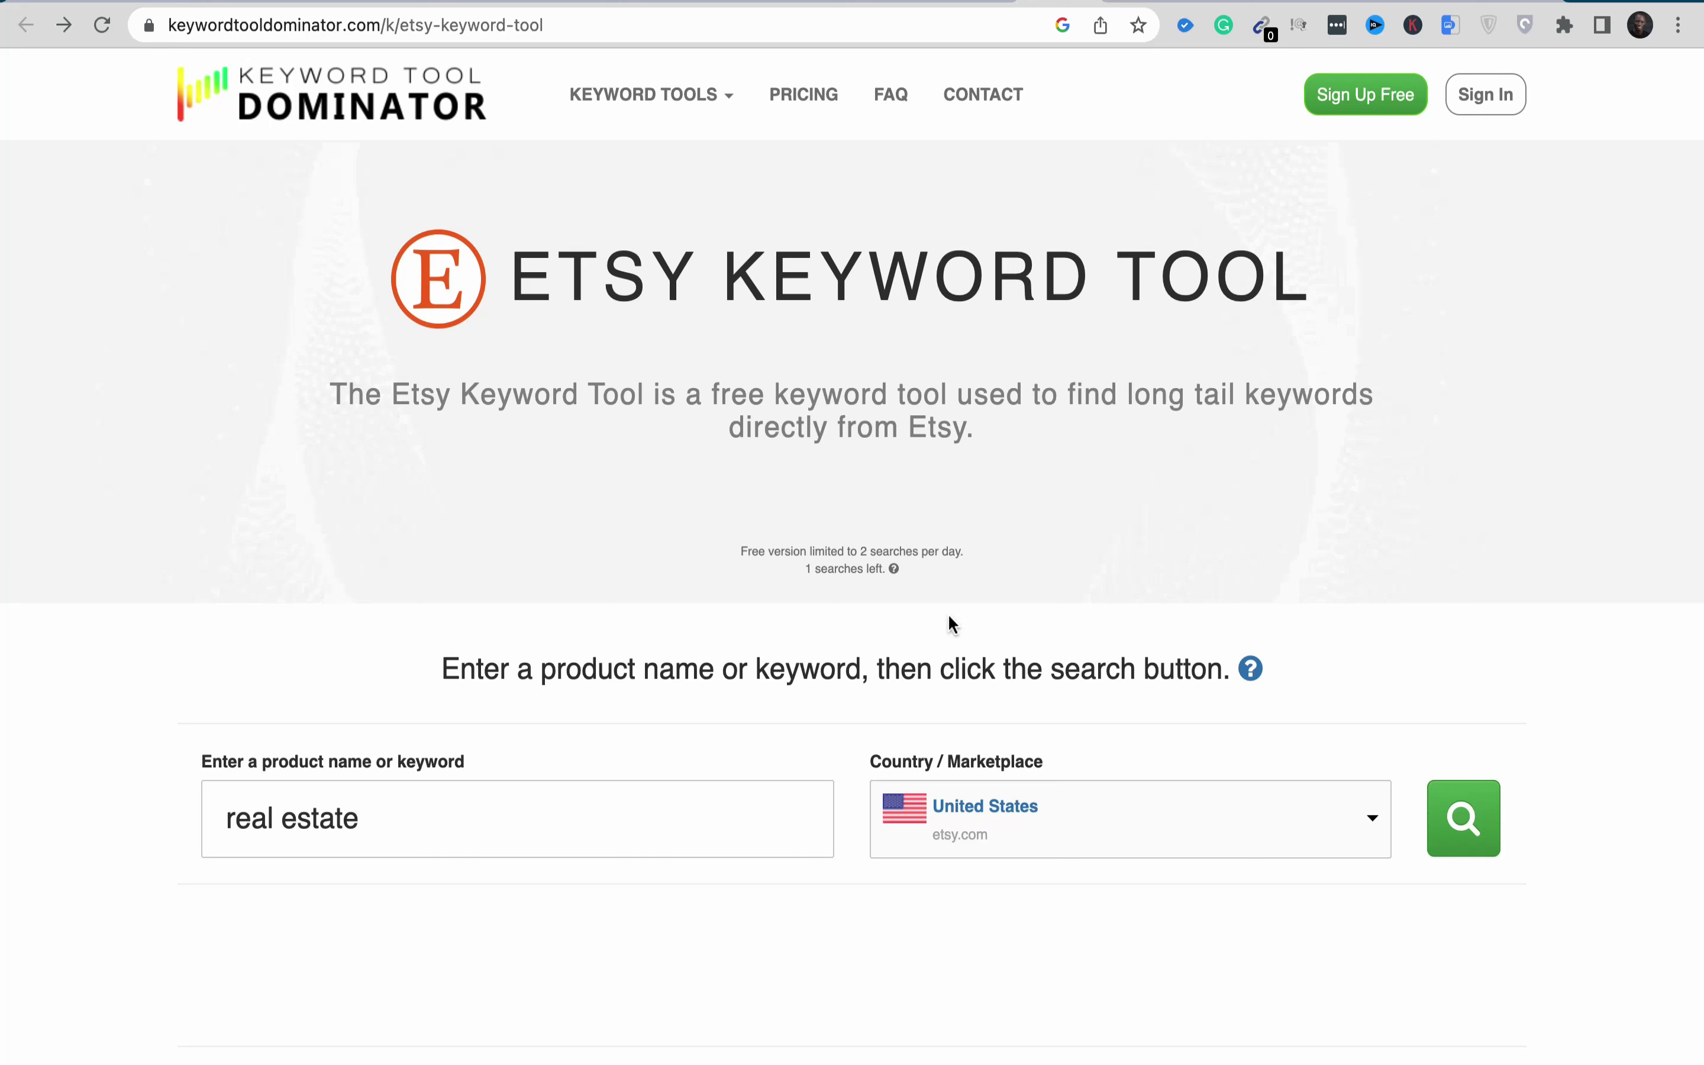
scroll(948, 613, down, 1)
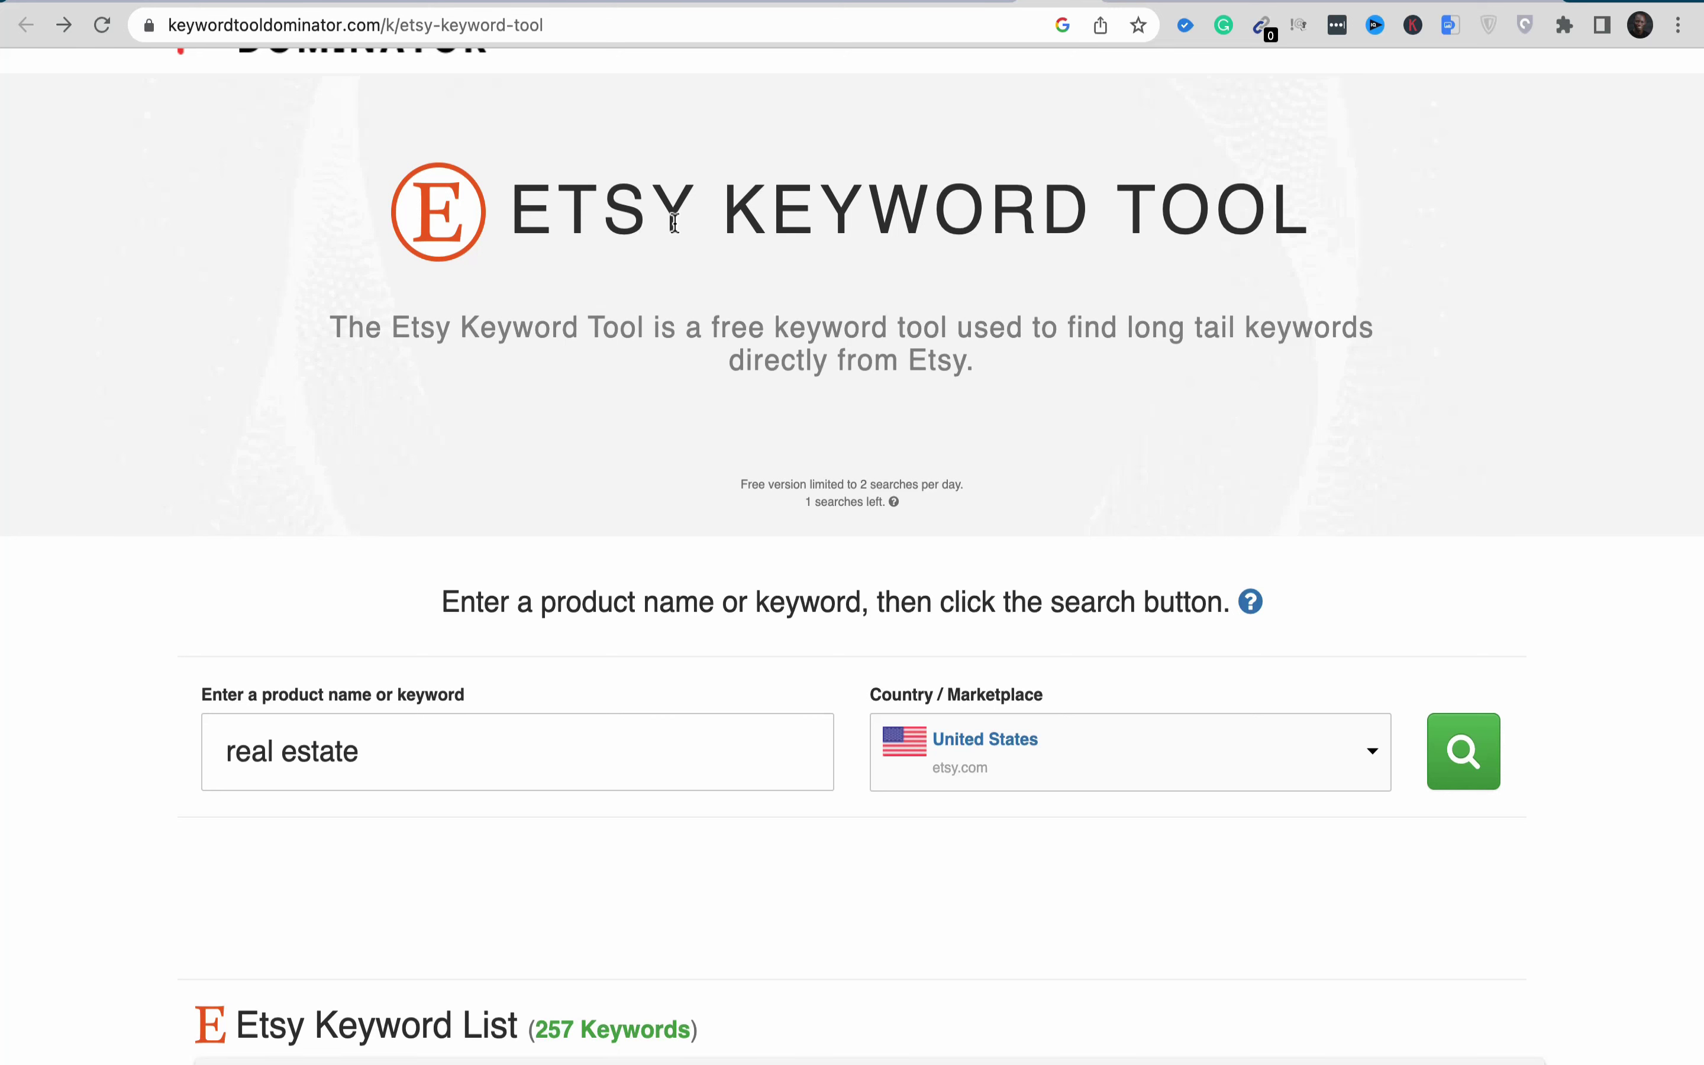
scroll(673, 222, up, 2)
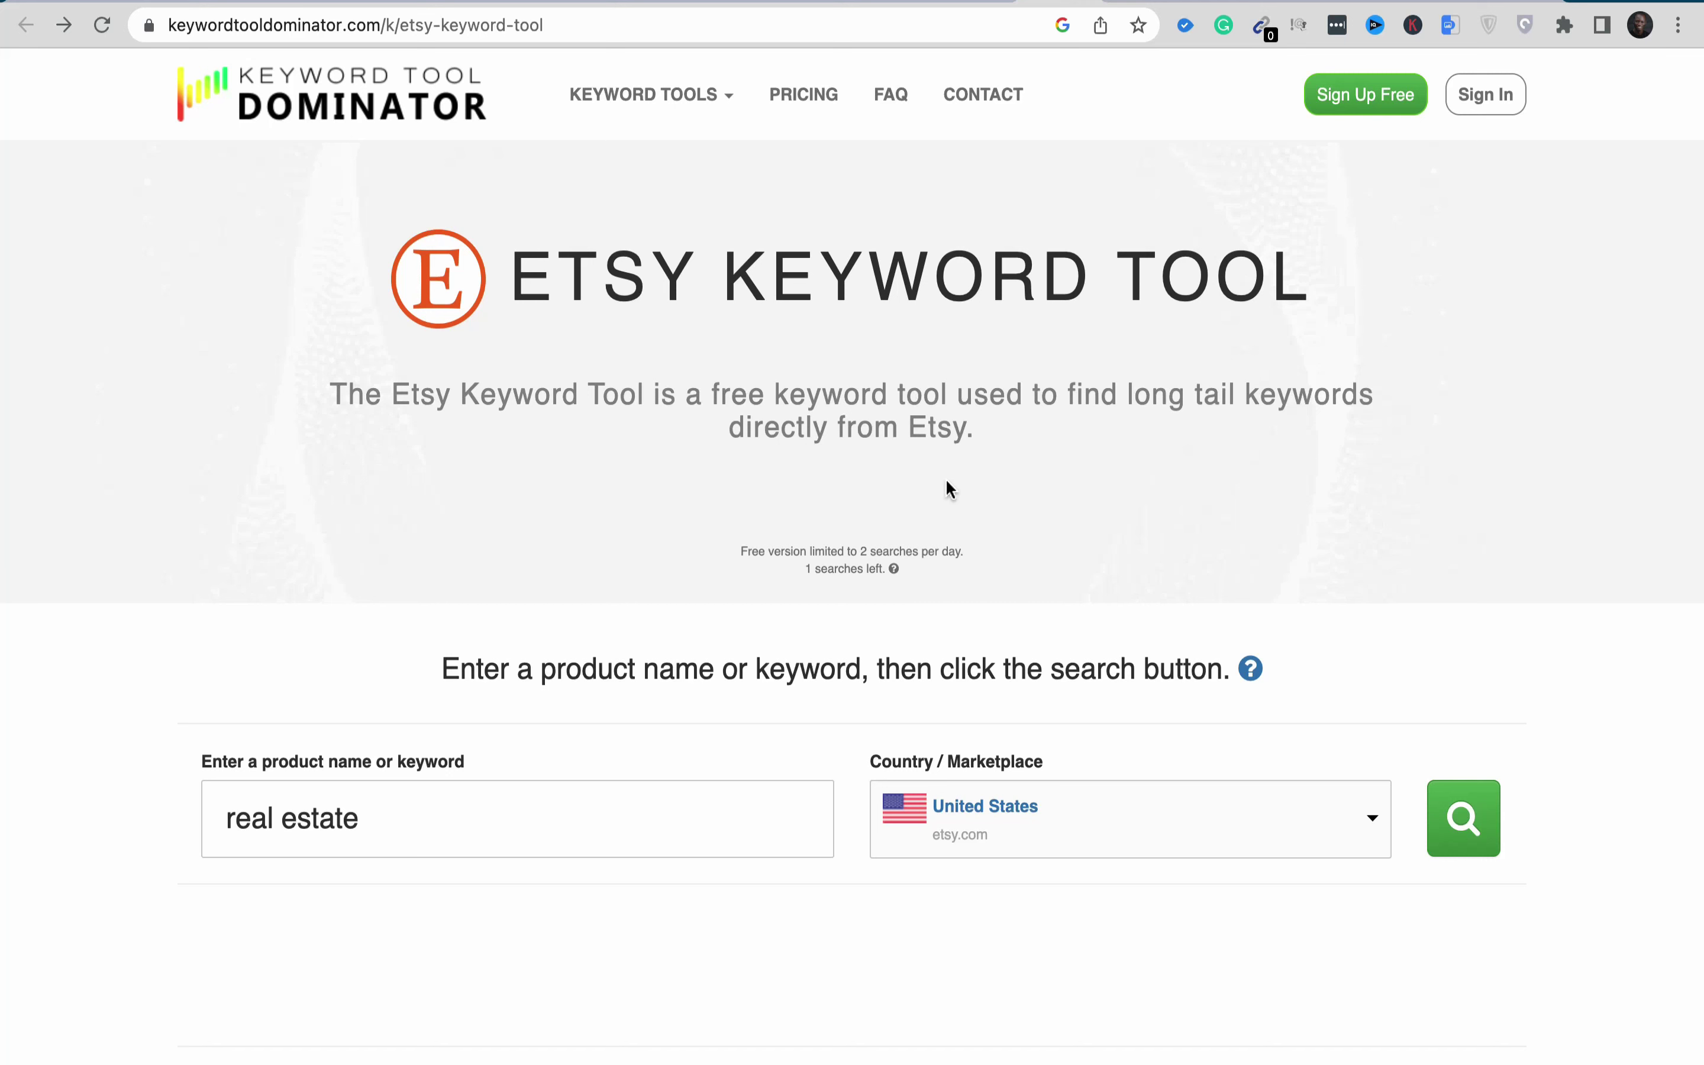
scroll(946, 482, down, 2)
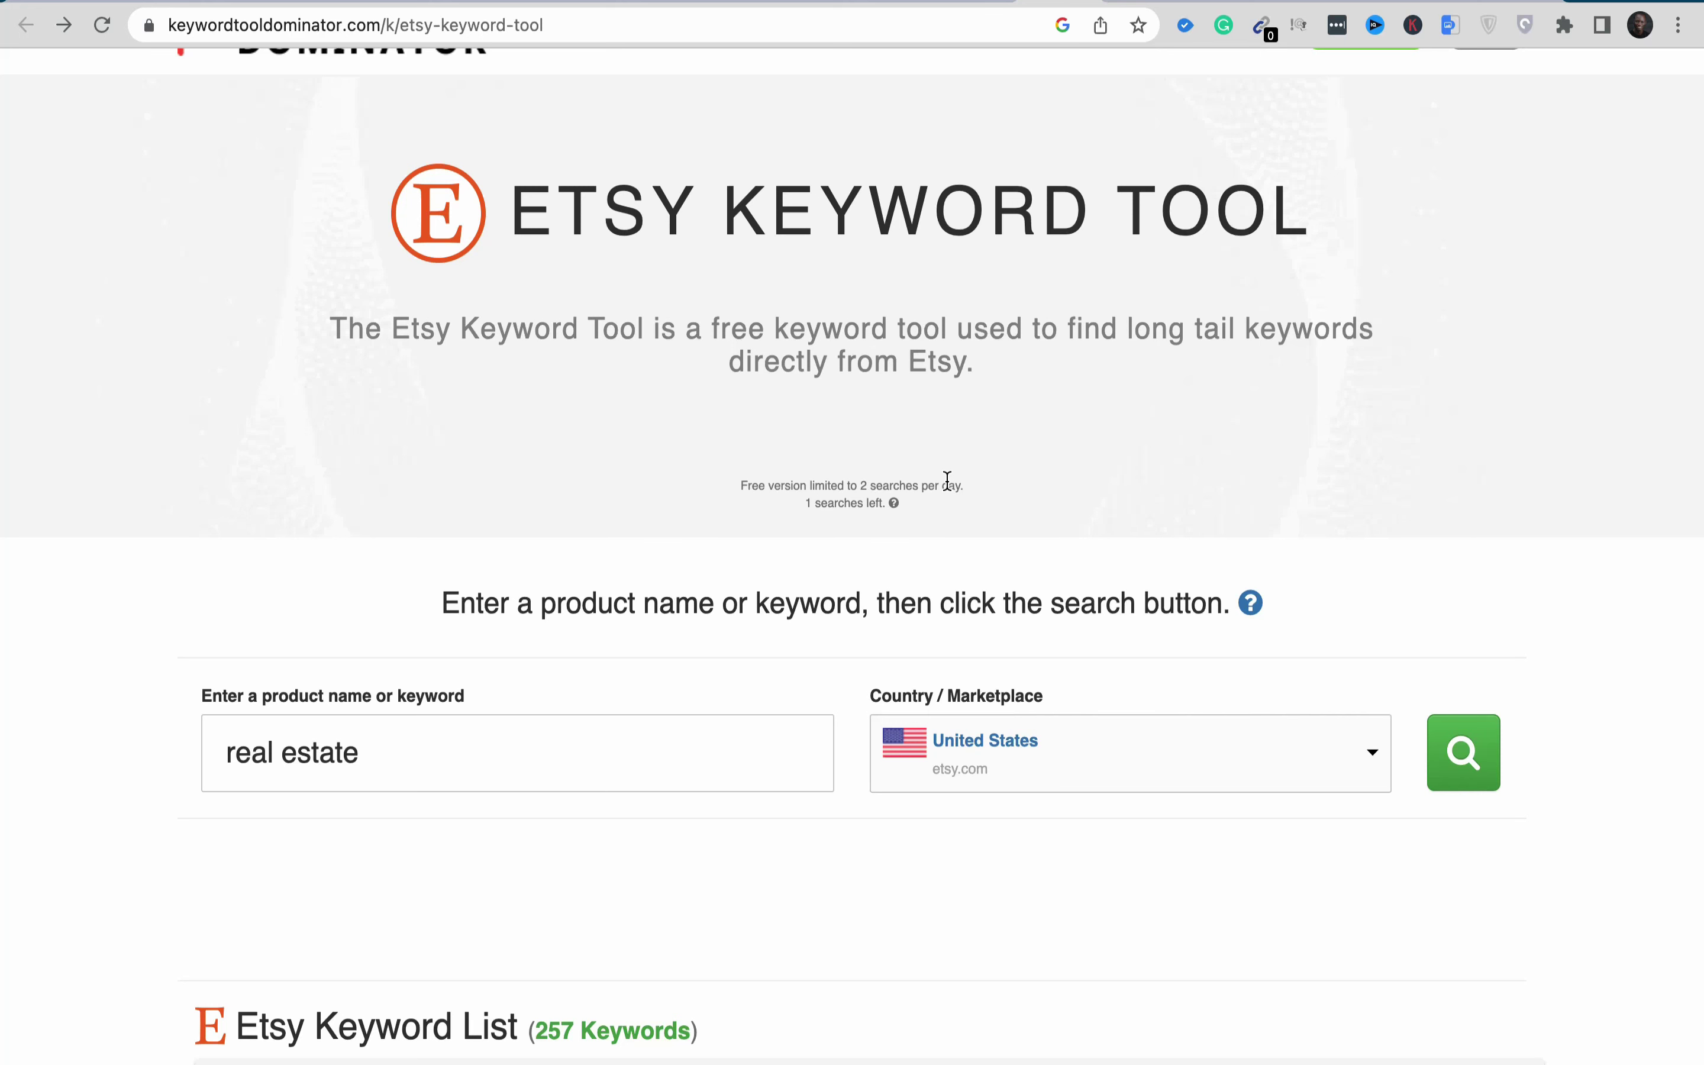
scroll(947, 480, up, 2)
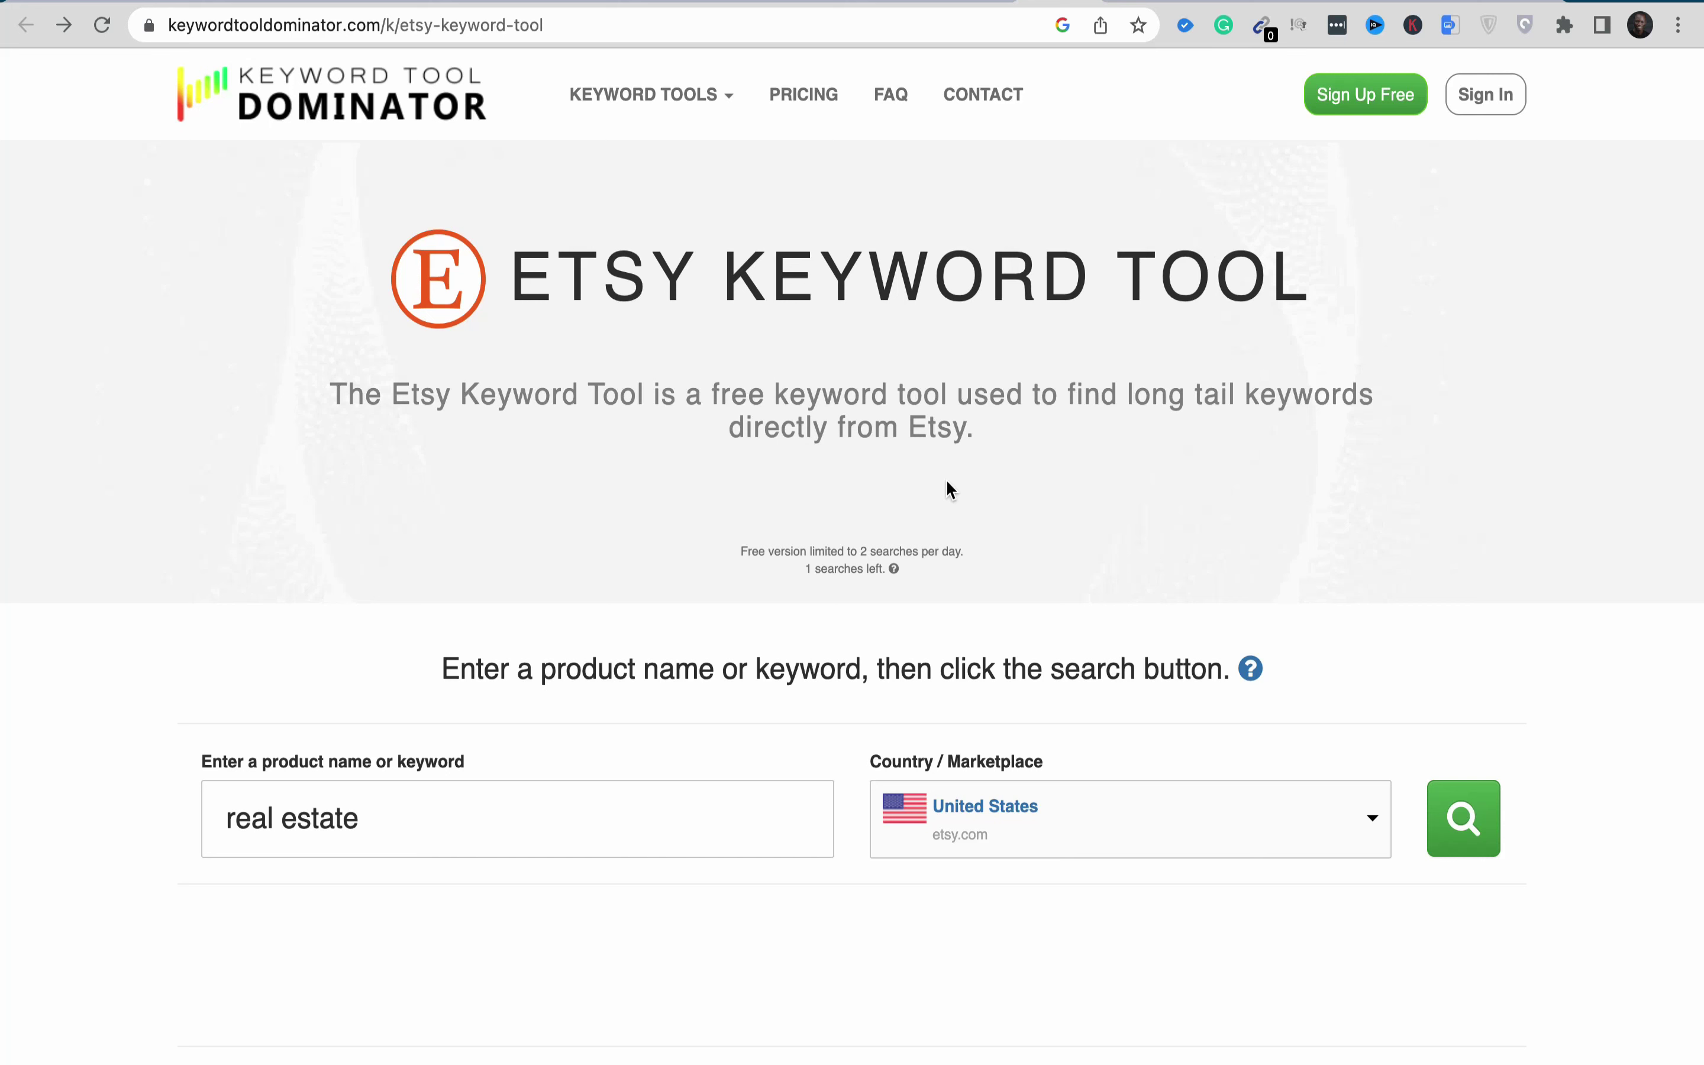
Step: Check which country or marketplace options are offered for the real estate keyword search
scroll(946, 489, down, 2)
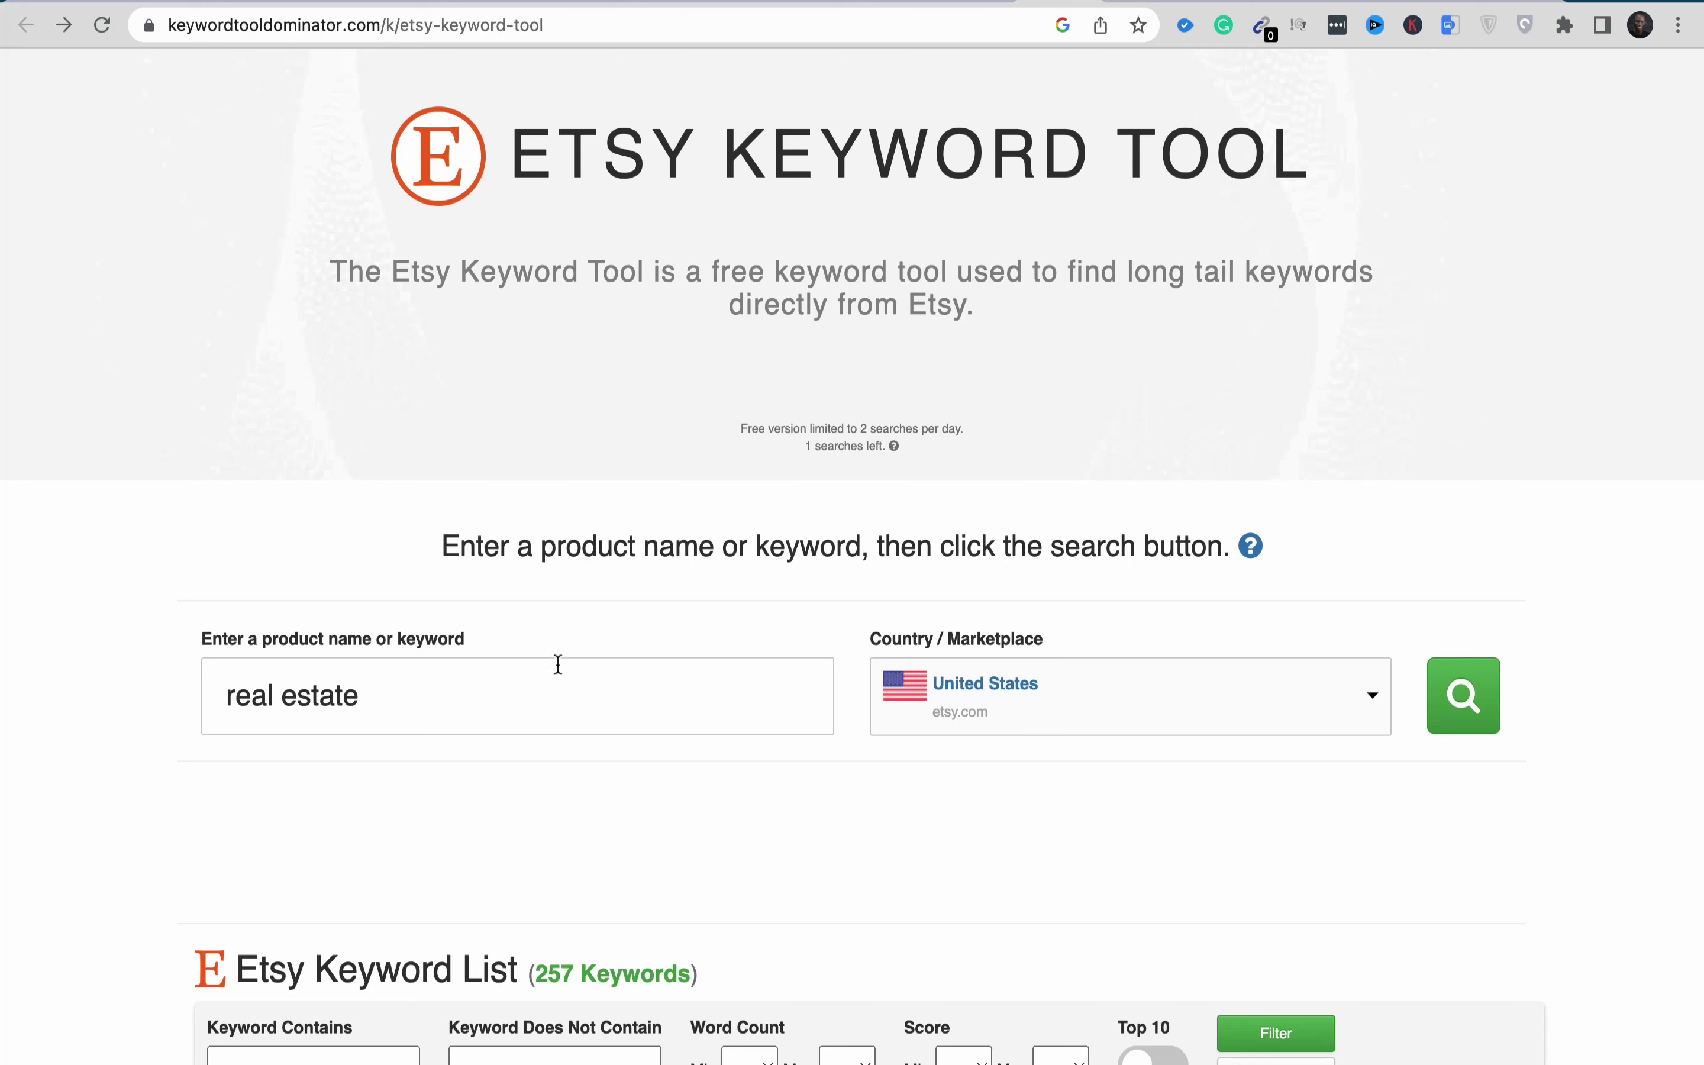
scroll(683, 669, down, 3)
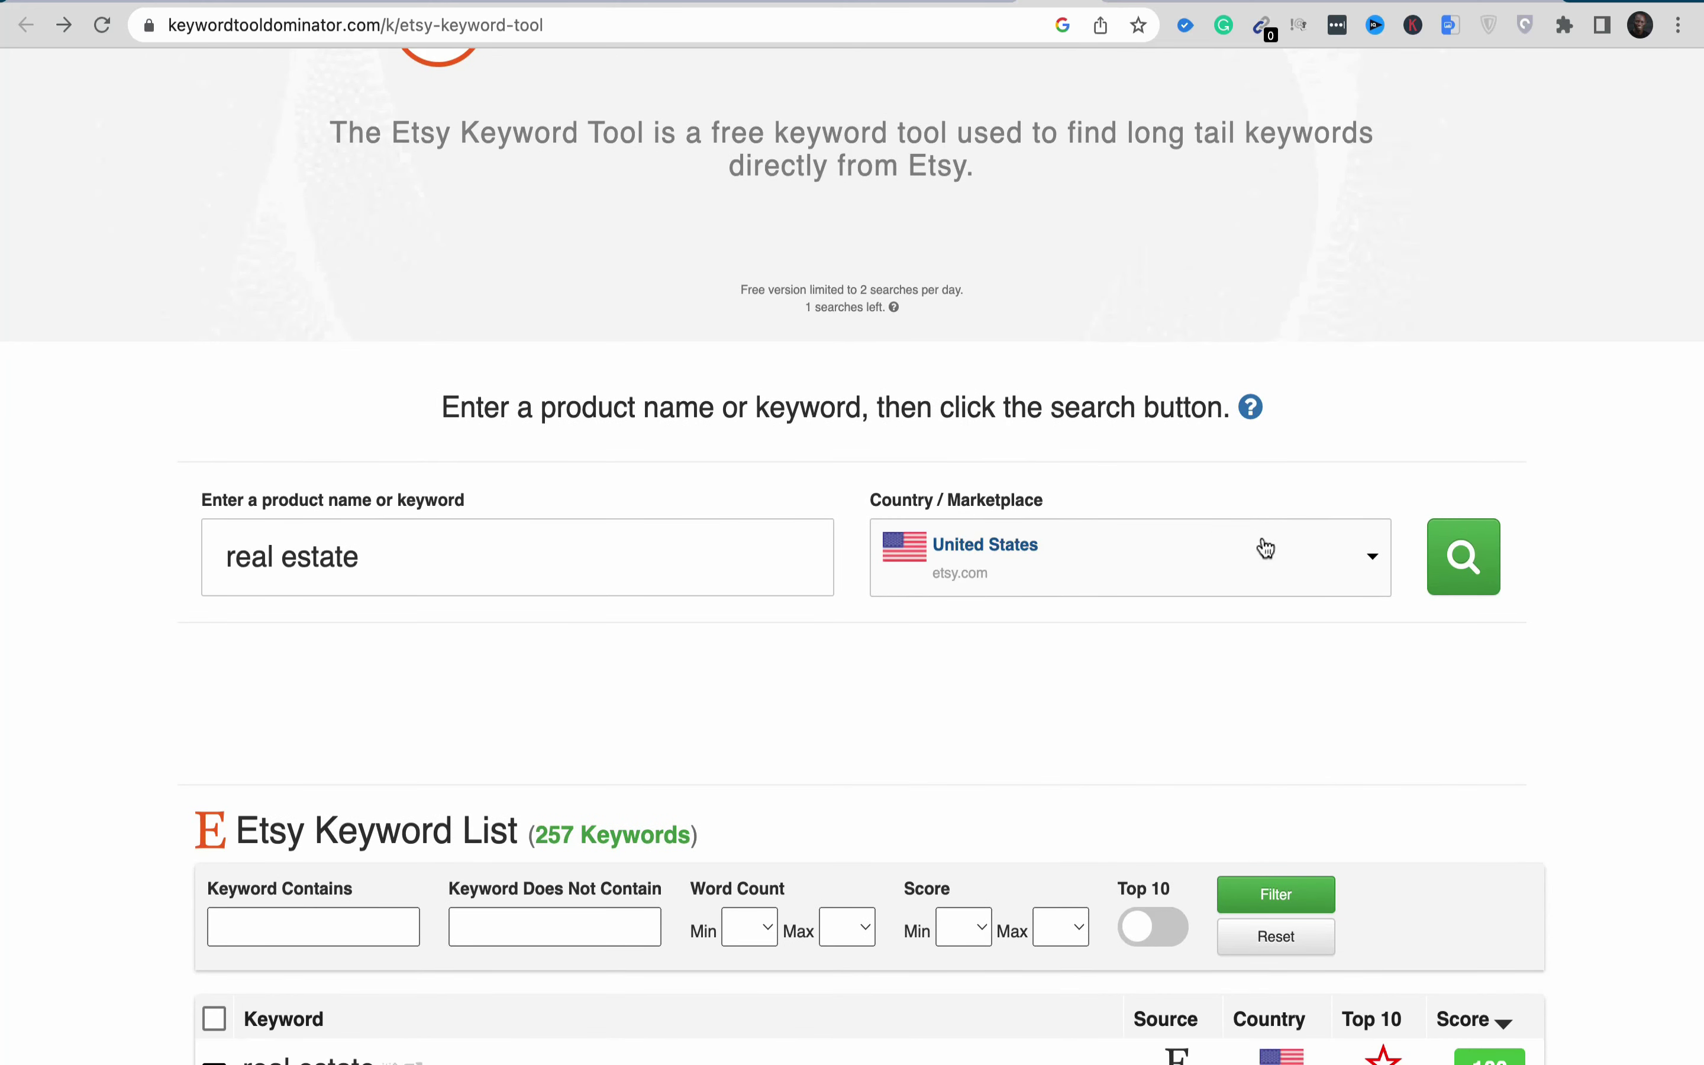
click(1363, 565)
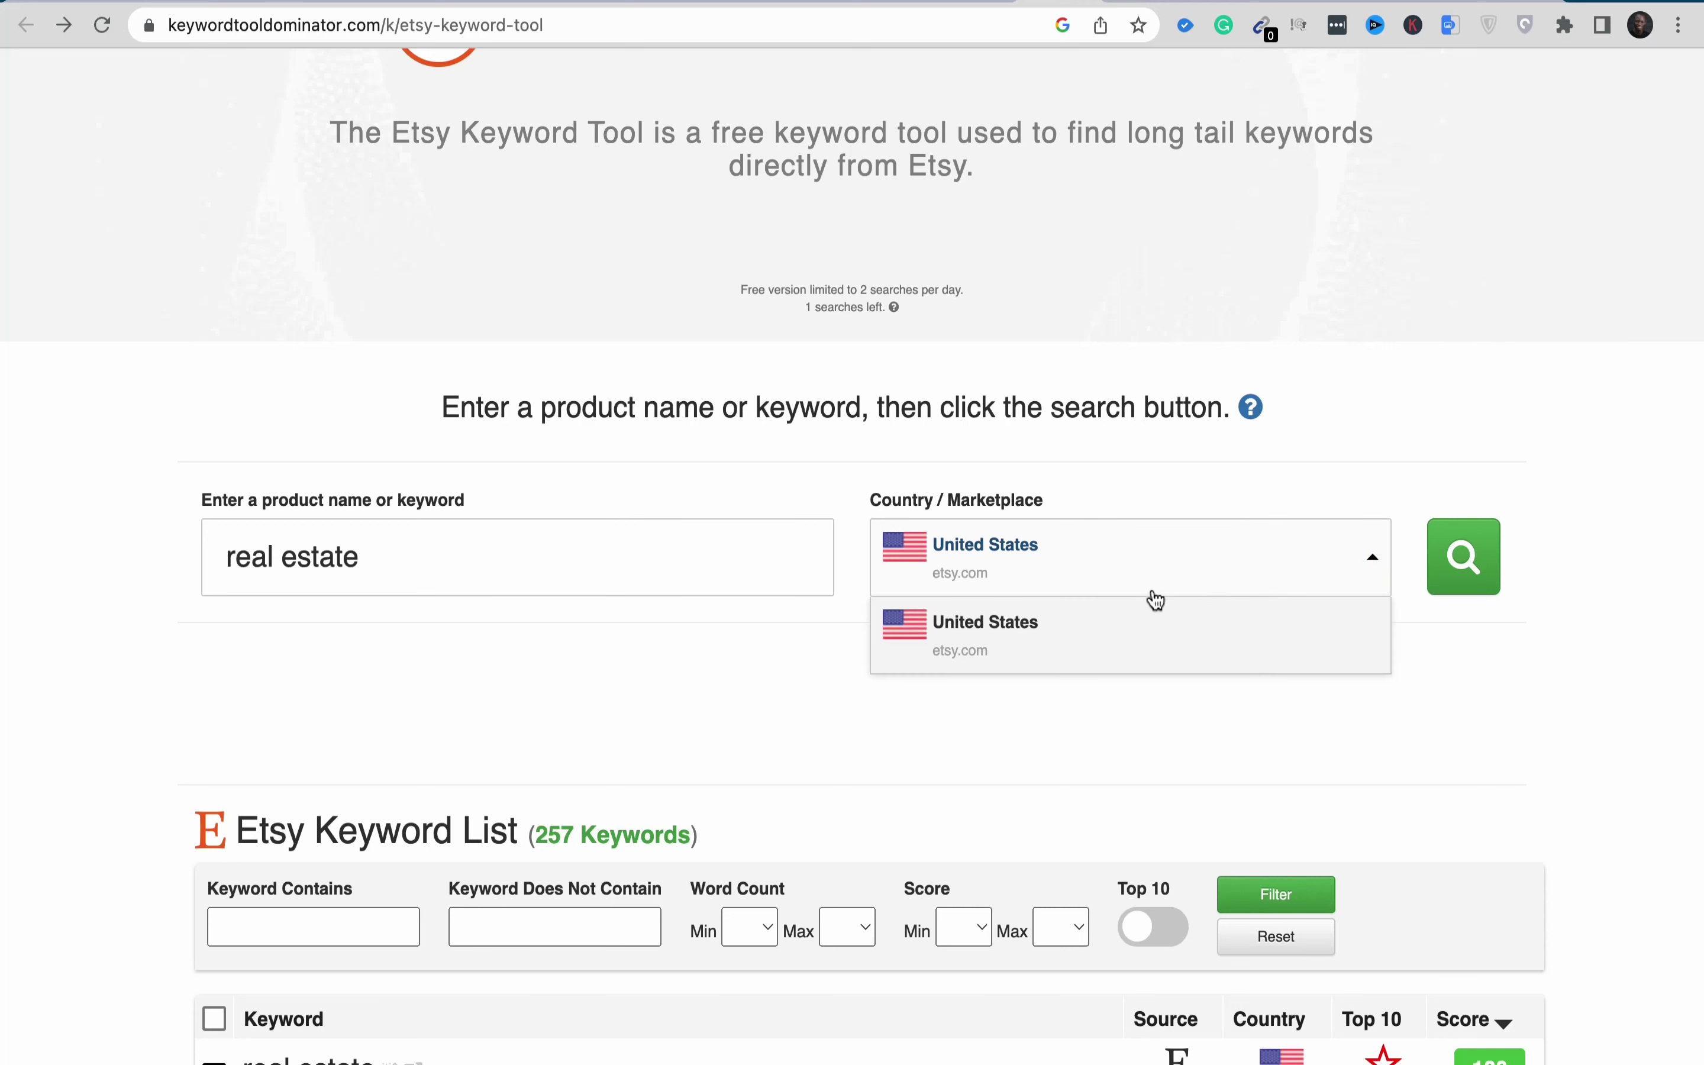
click(997, 695)
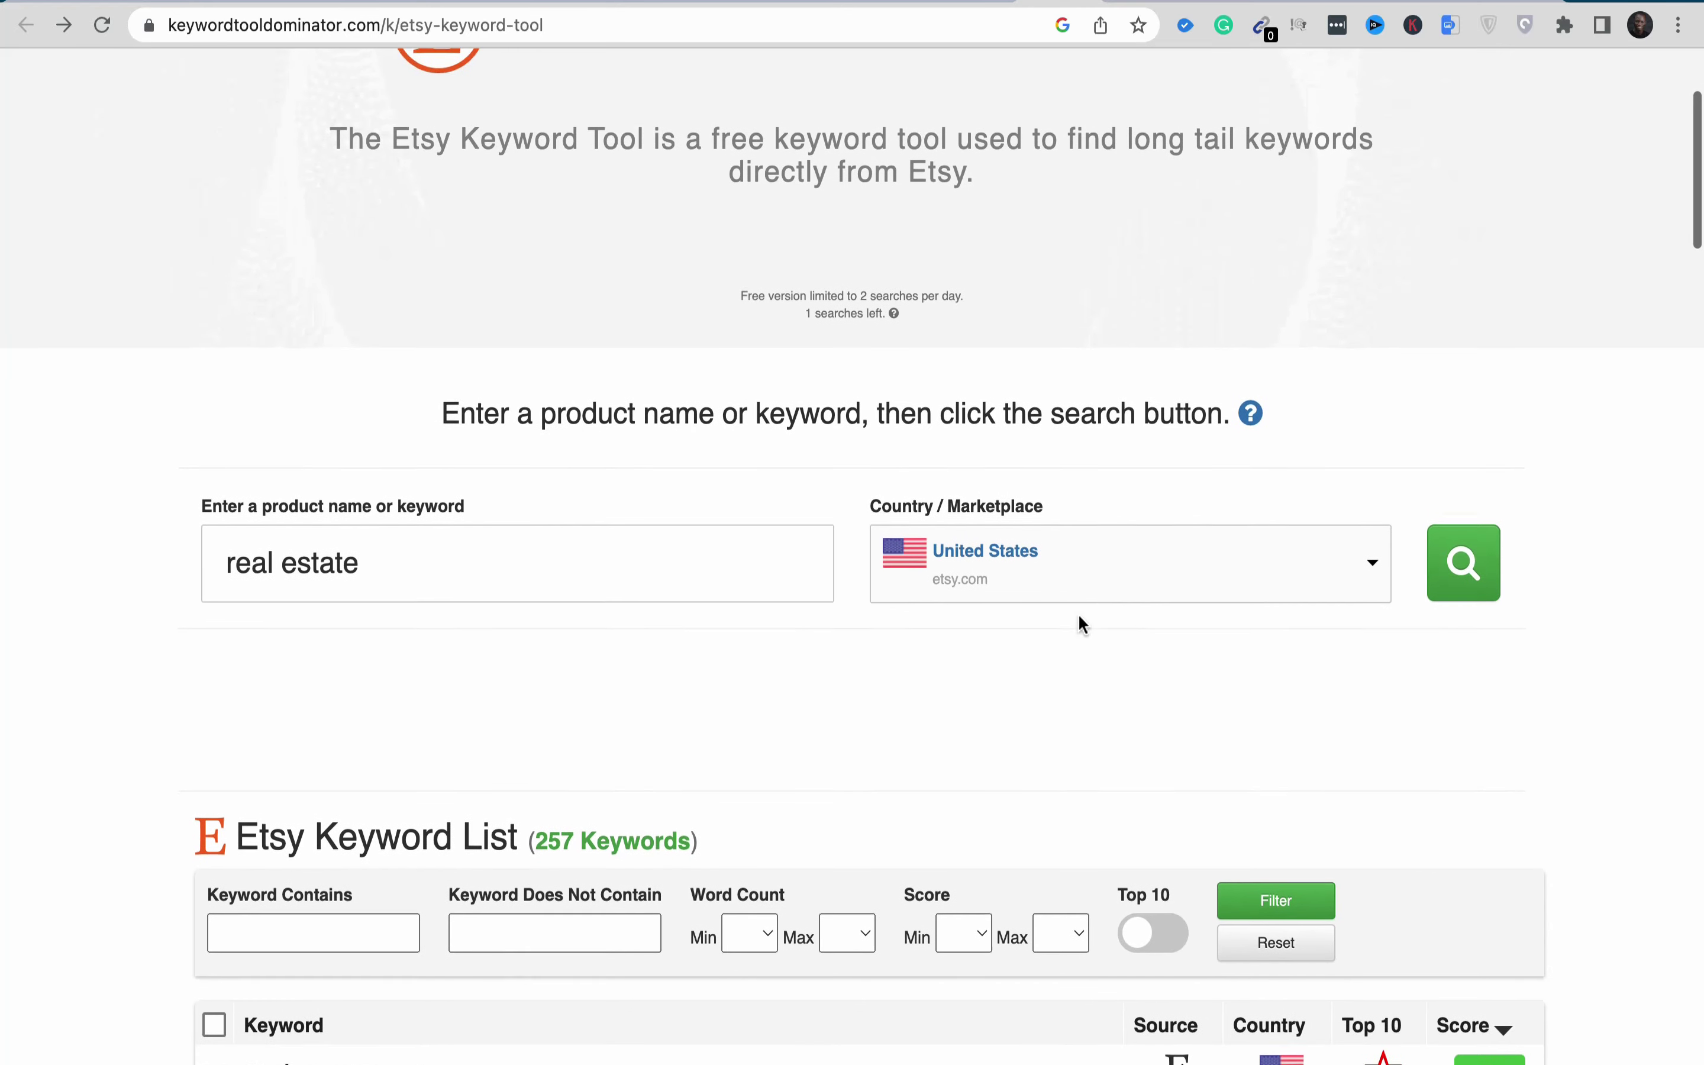
scroll(1081, 624, up, 2)
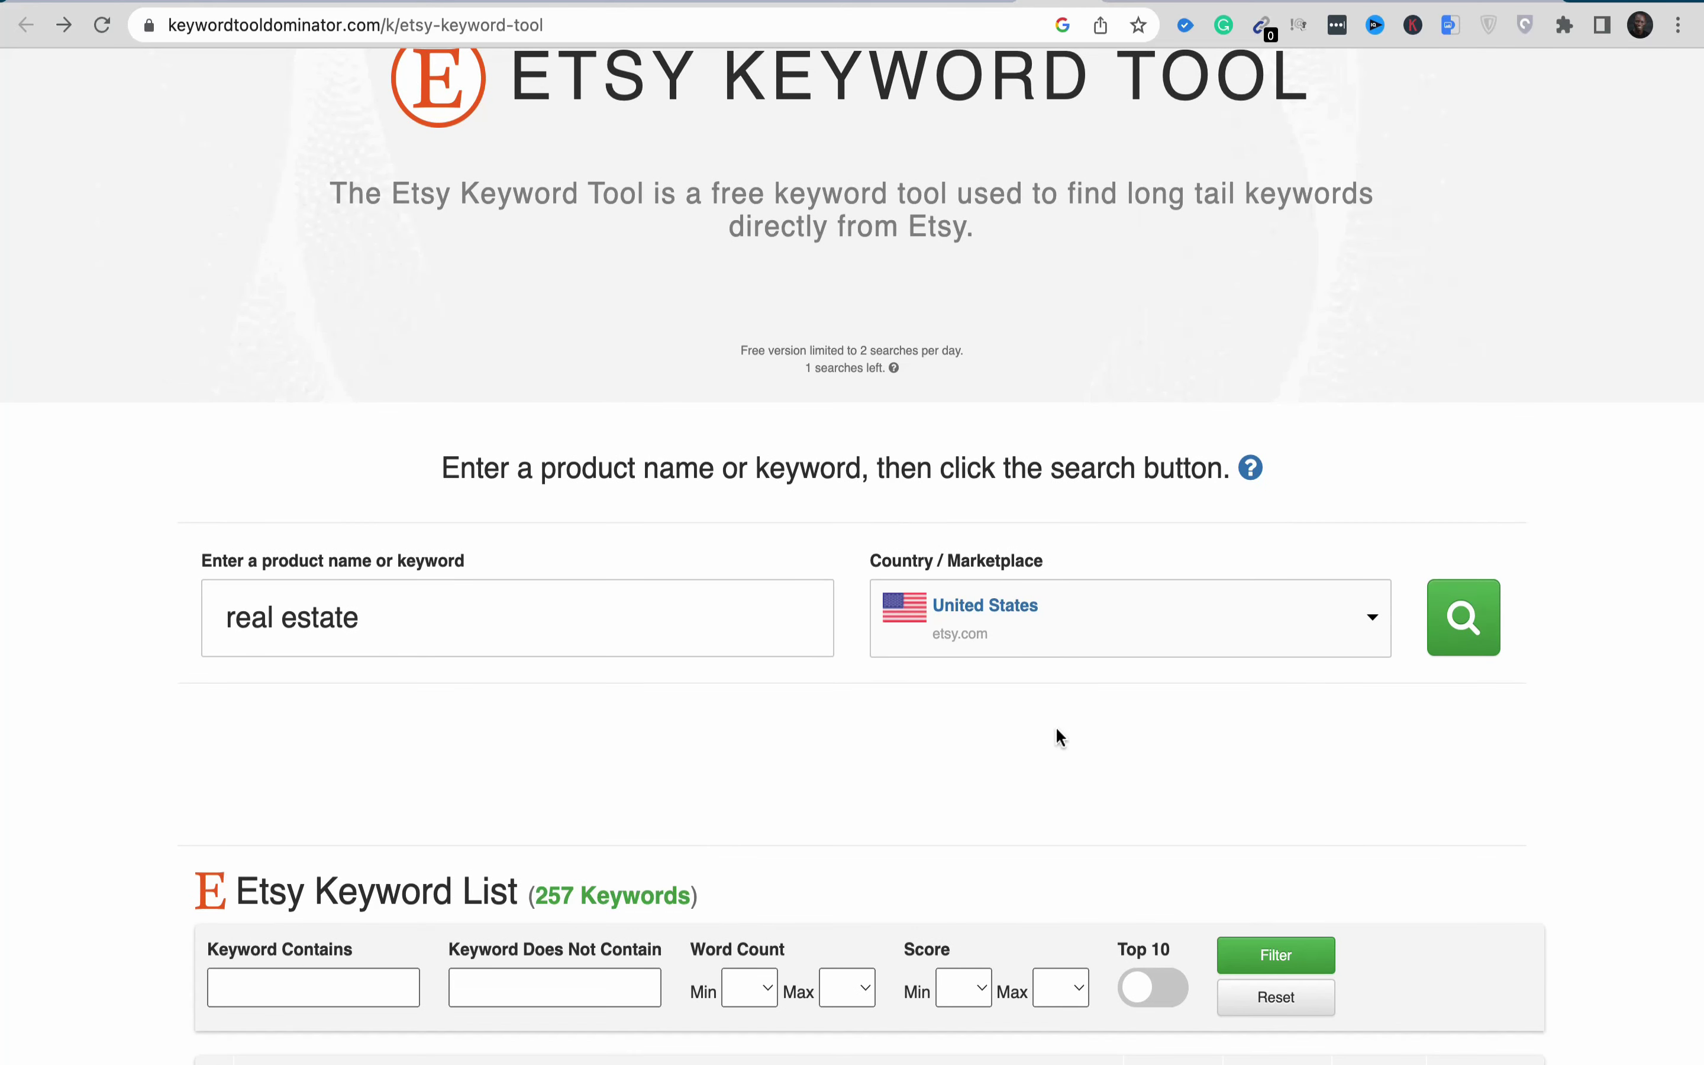
Step: Review the Etsy keyword list for real estate, comparing the suggested long-tail keywords, their Top 10 marks and their scores
scroll(1058, 732, down, 1)
scroll(1055, 725, down, 5)
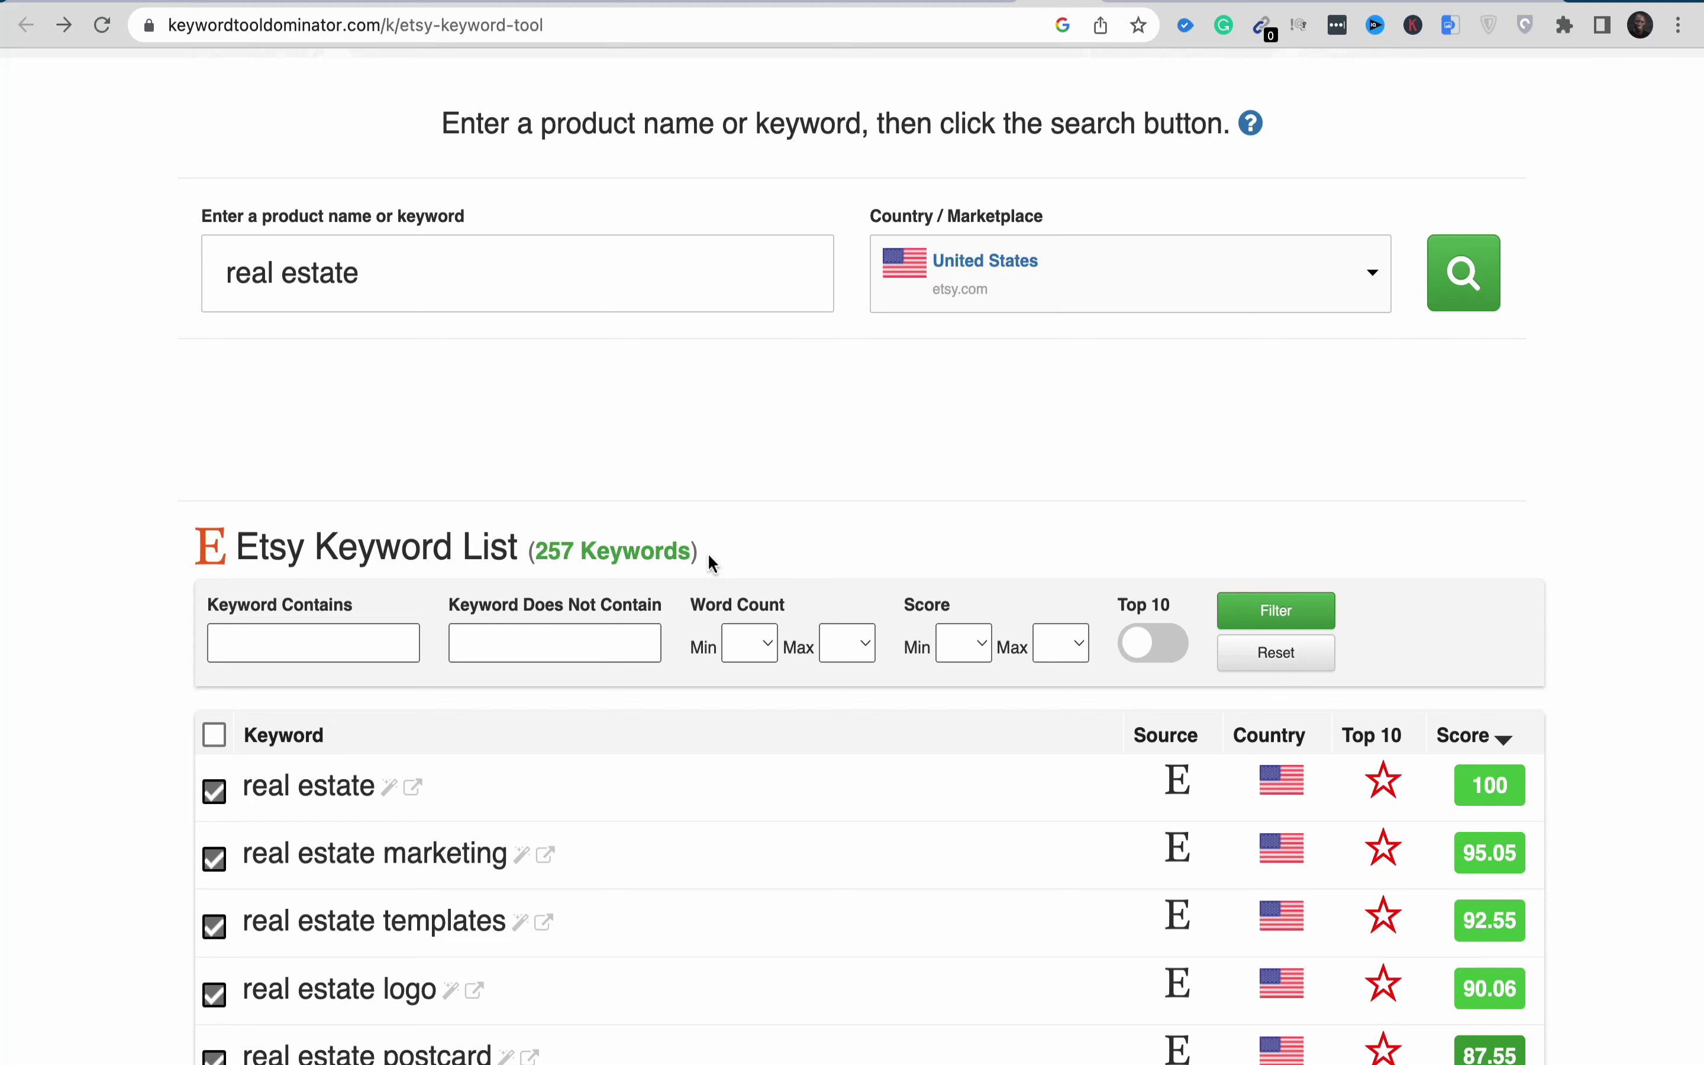
scroll(710, 558, down, 4)
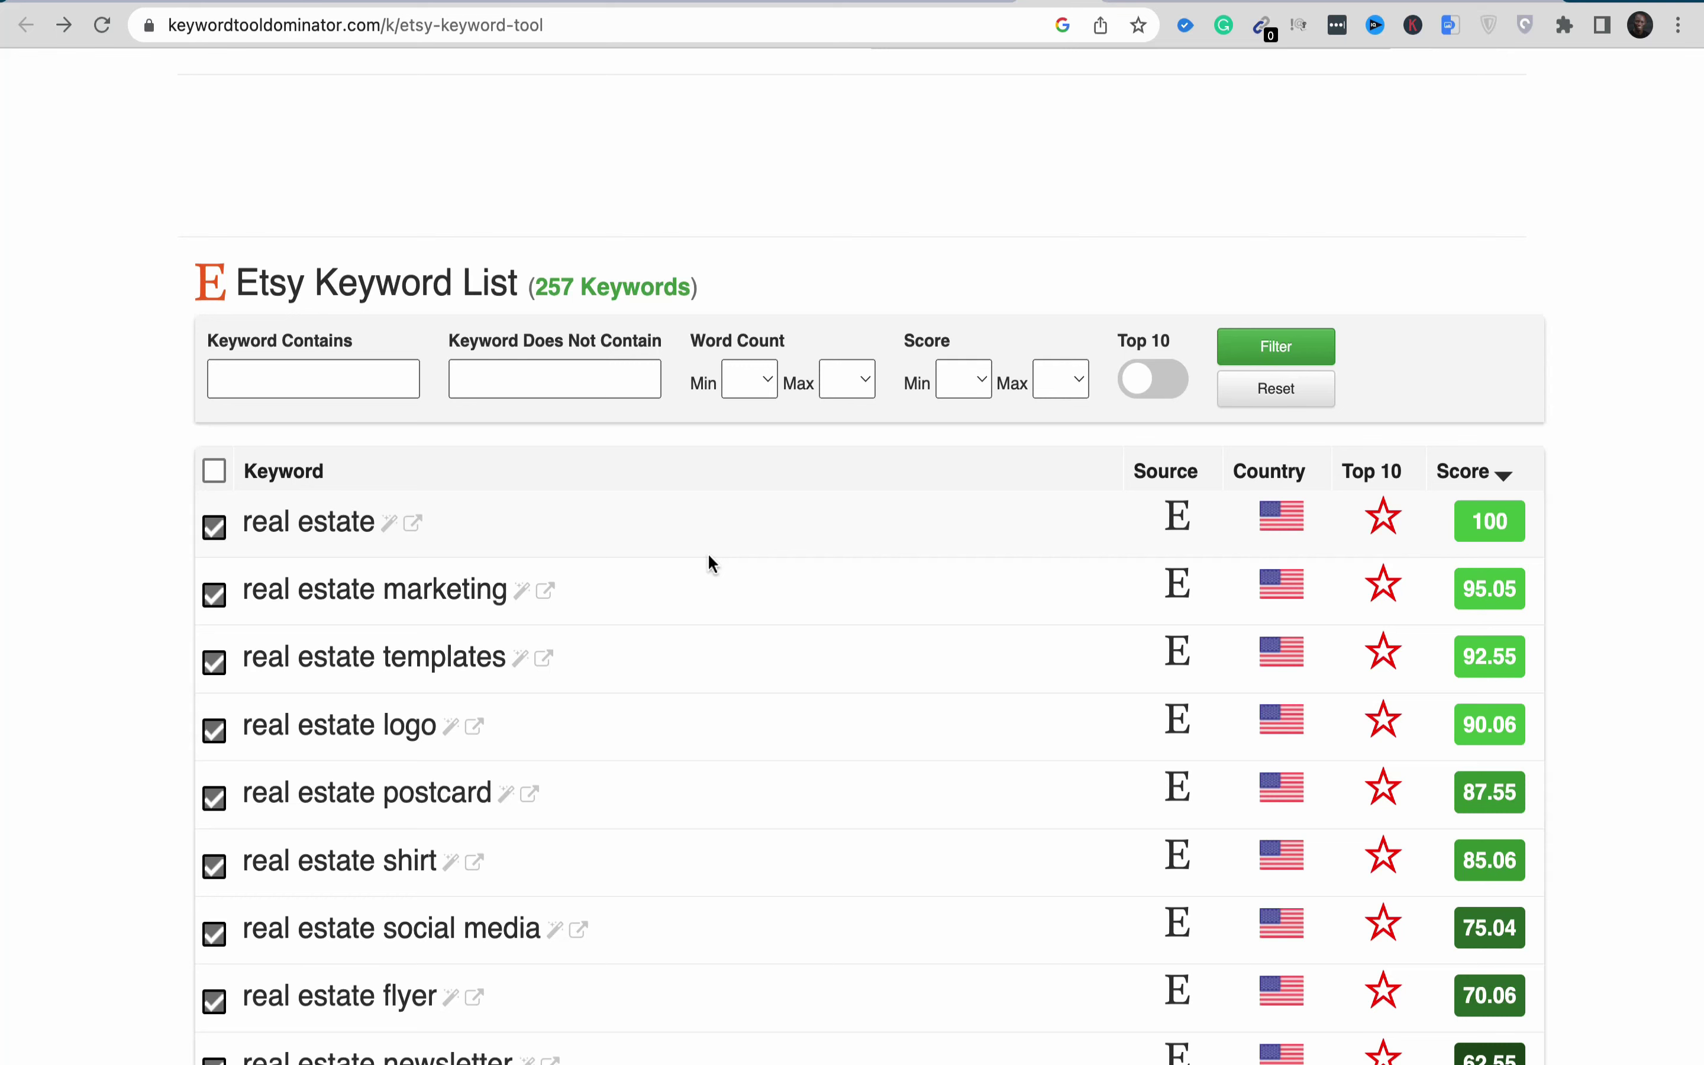
scroll(708, 556, down, 2)
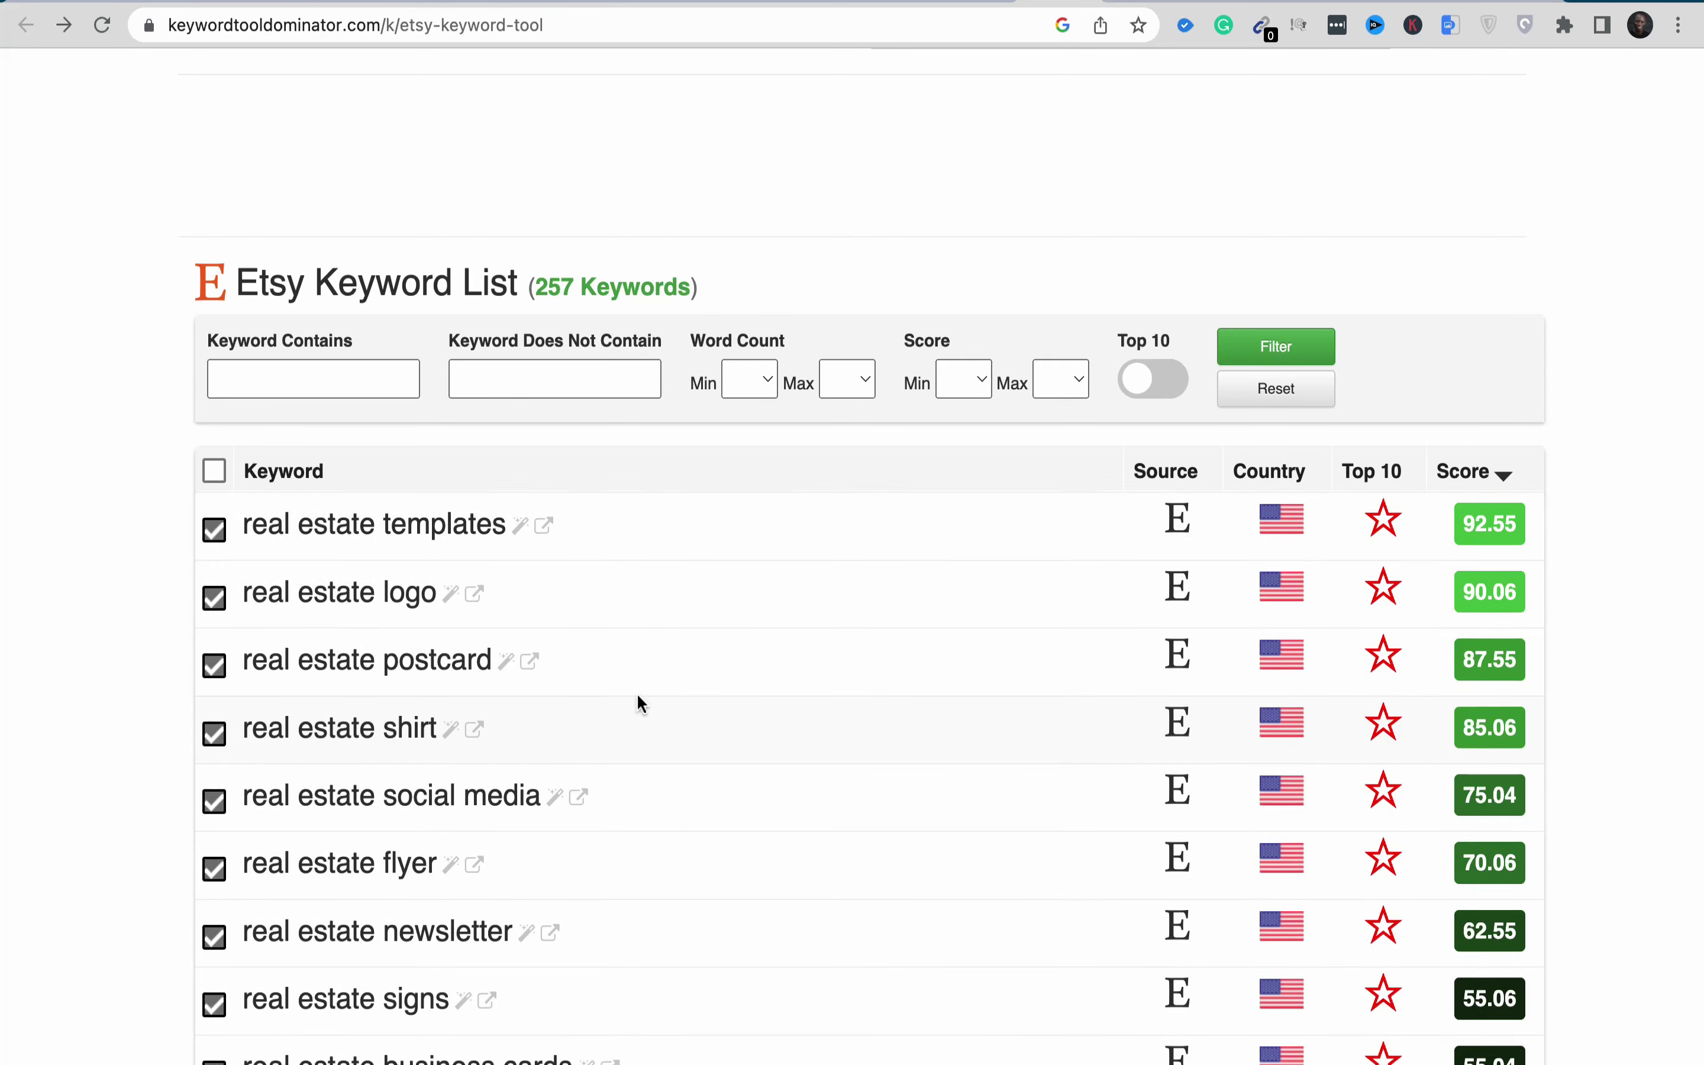
scroll(636, 699, up, 2)
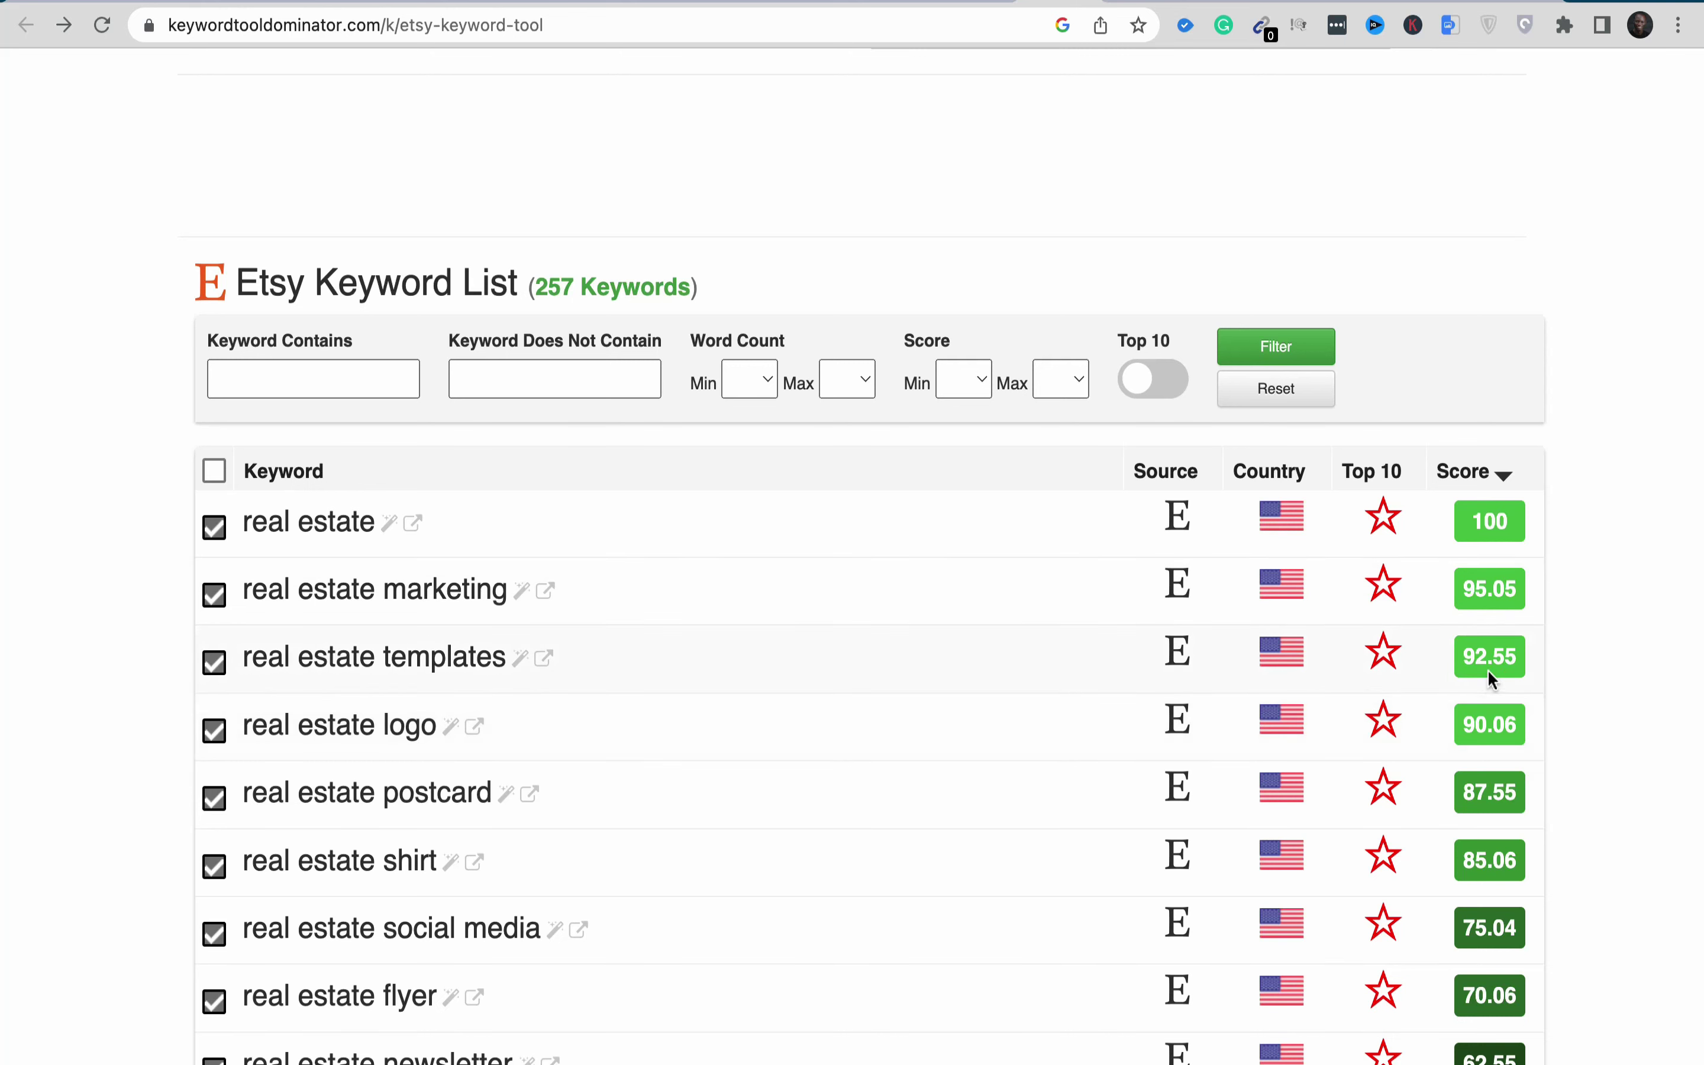
scroll(1492, 745, down, 4)
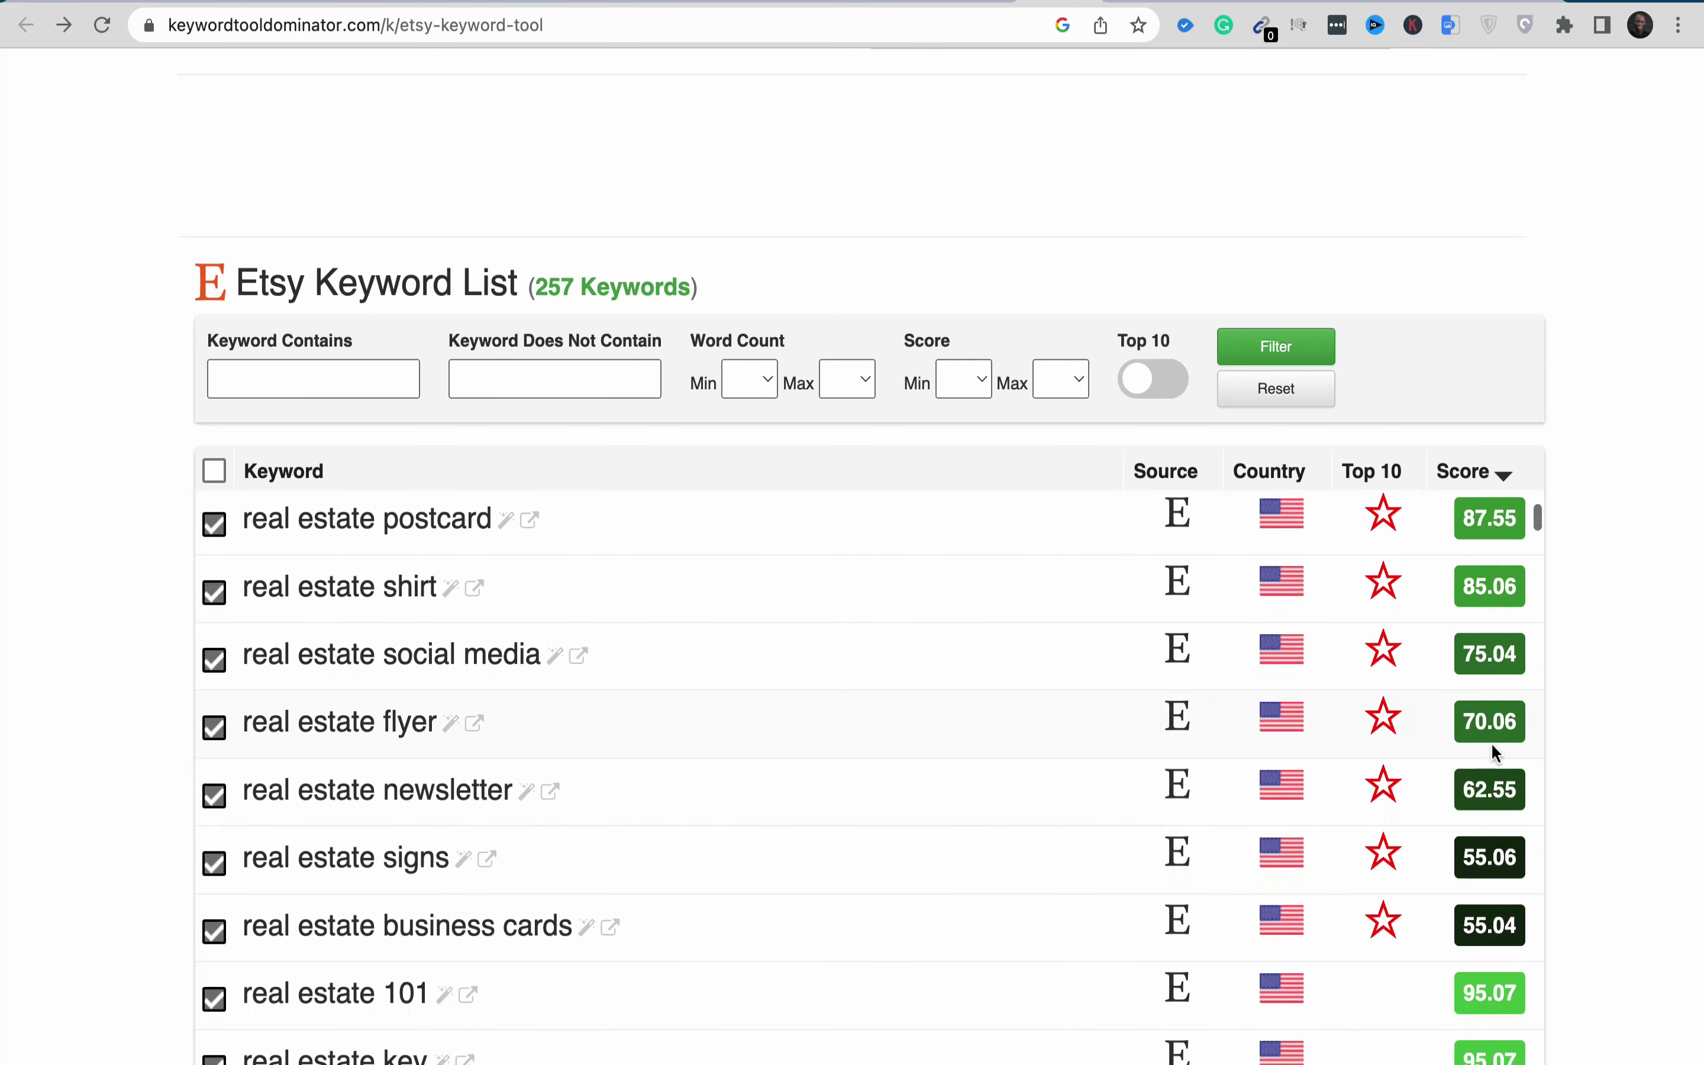
scroll(1492, 746, down, 3)
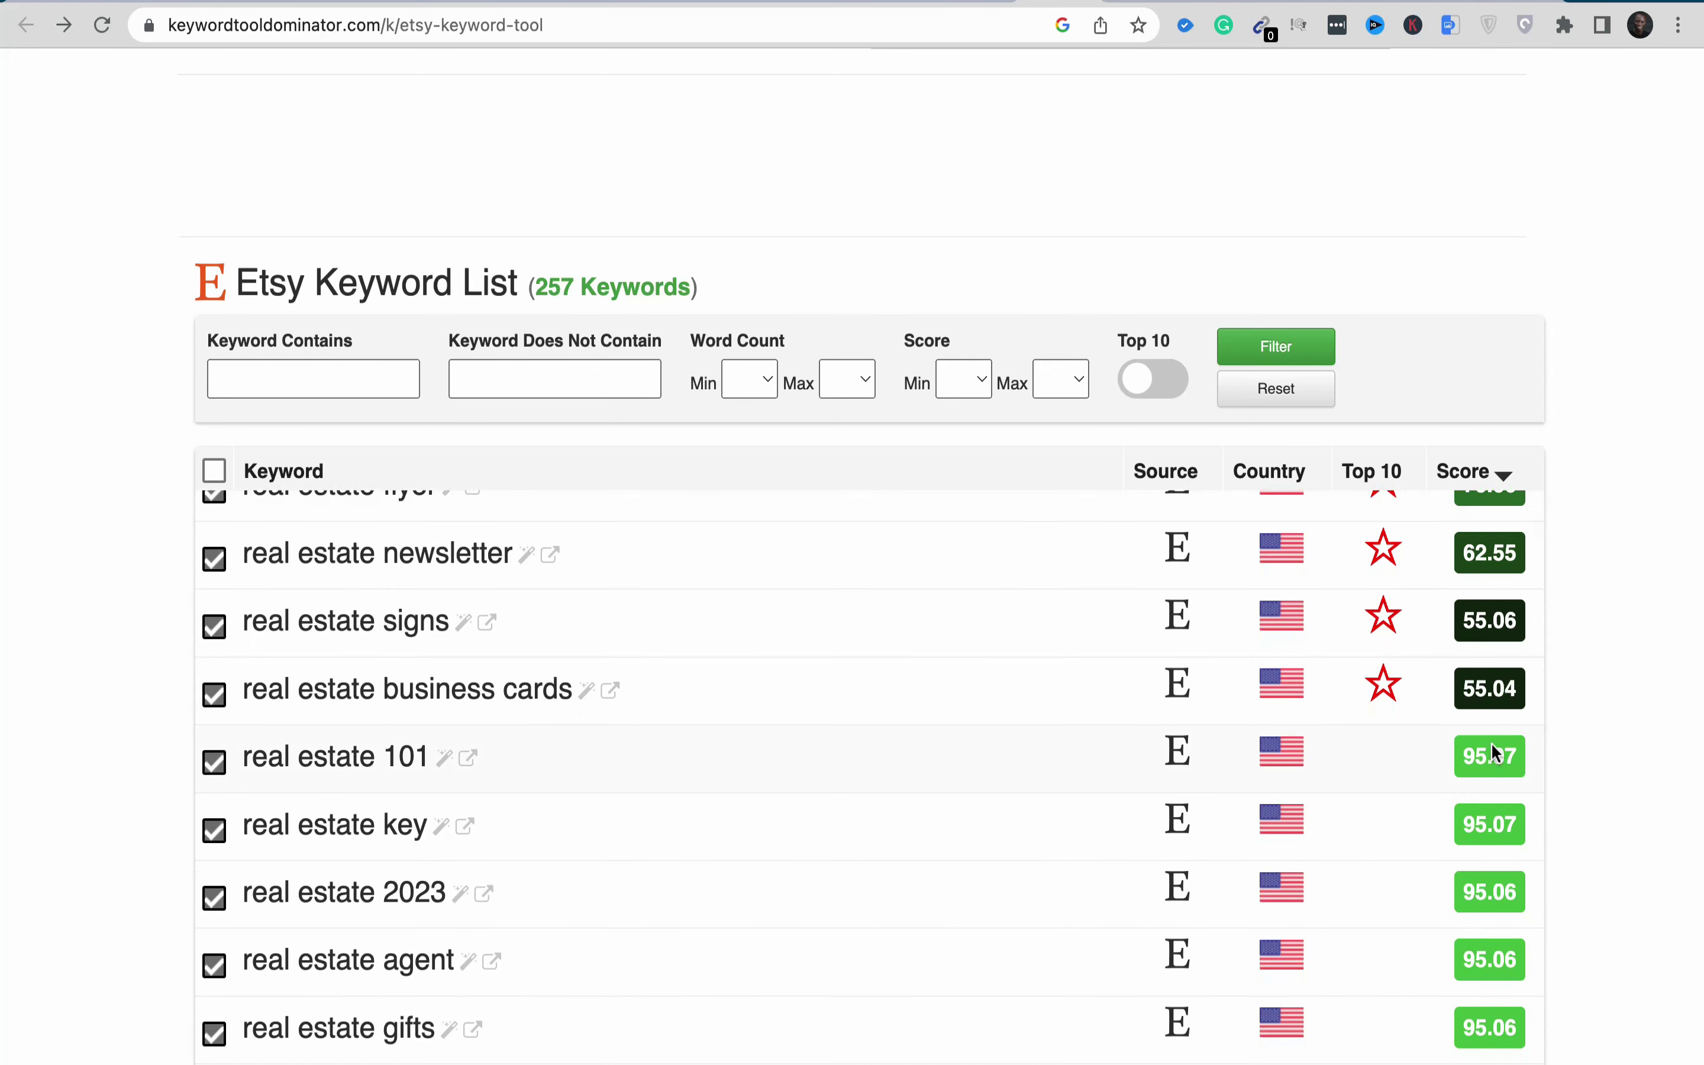
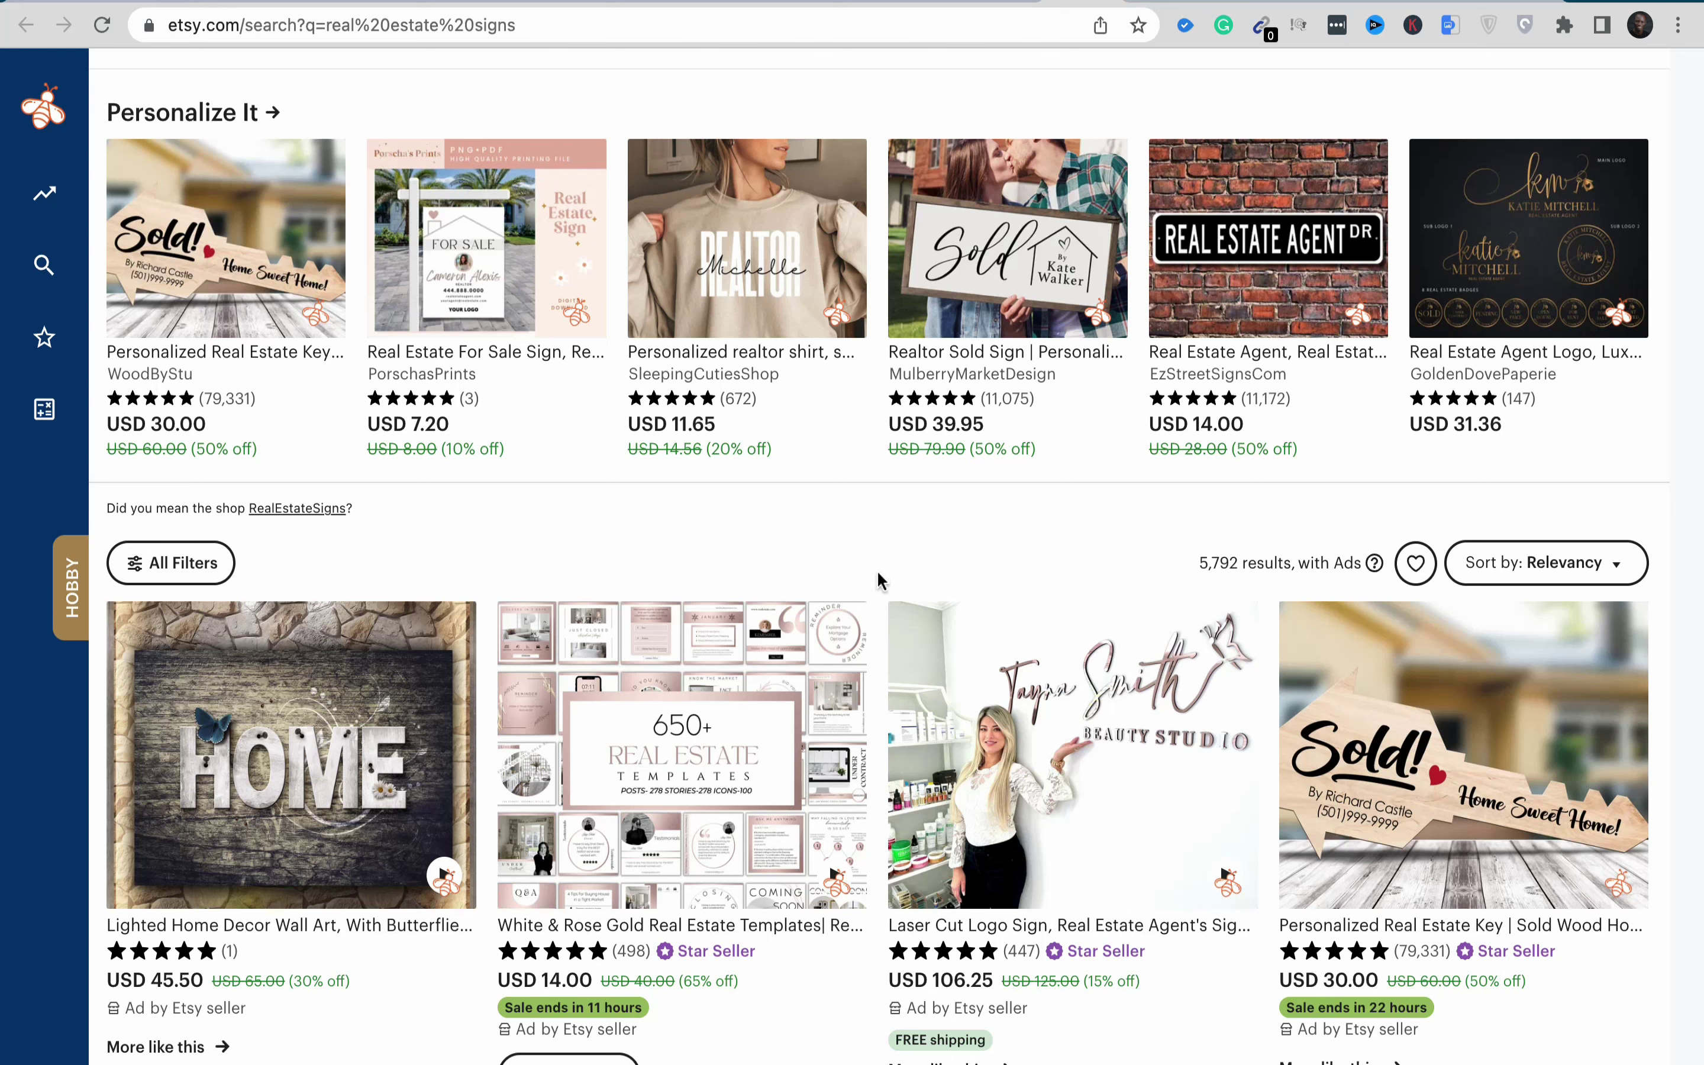
Step: Examine the open Etsy search results for "real estate signs" and "real estate instagram story", including how many listings compete
scroll(878, 575, down, 4)
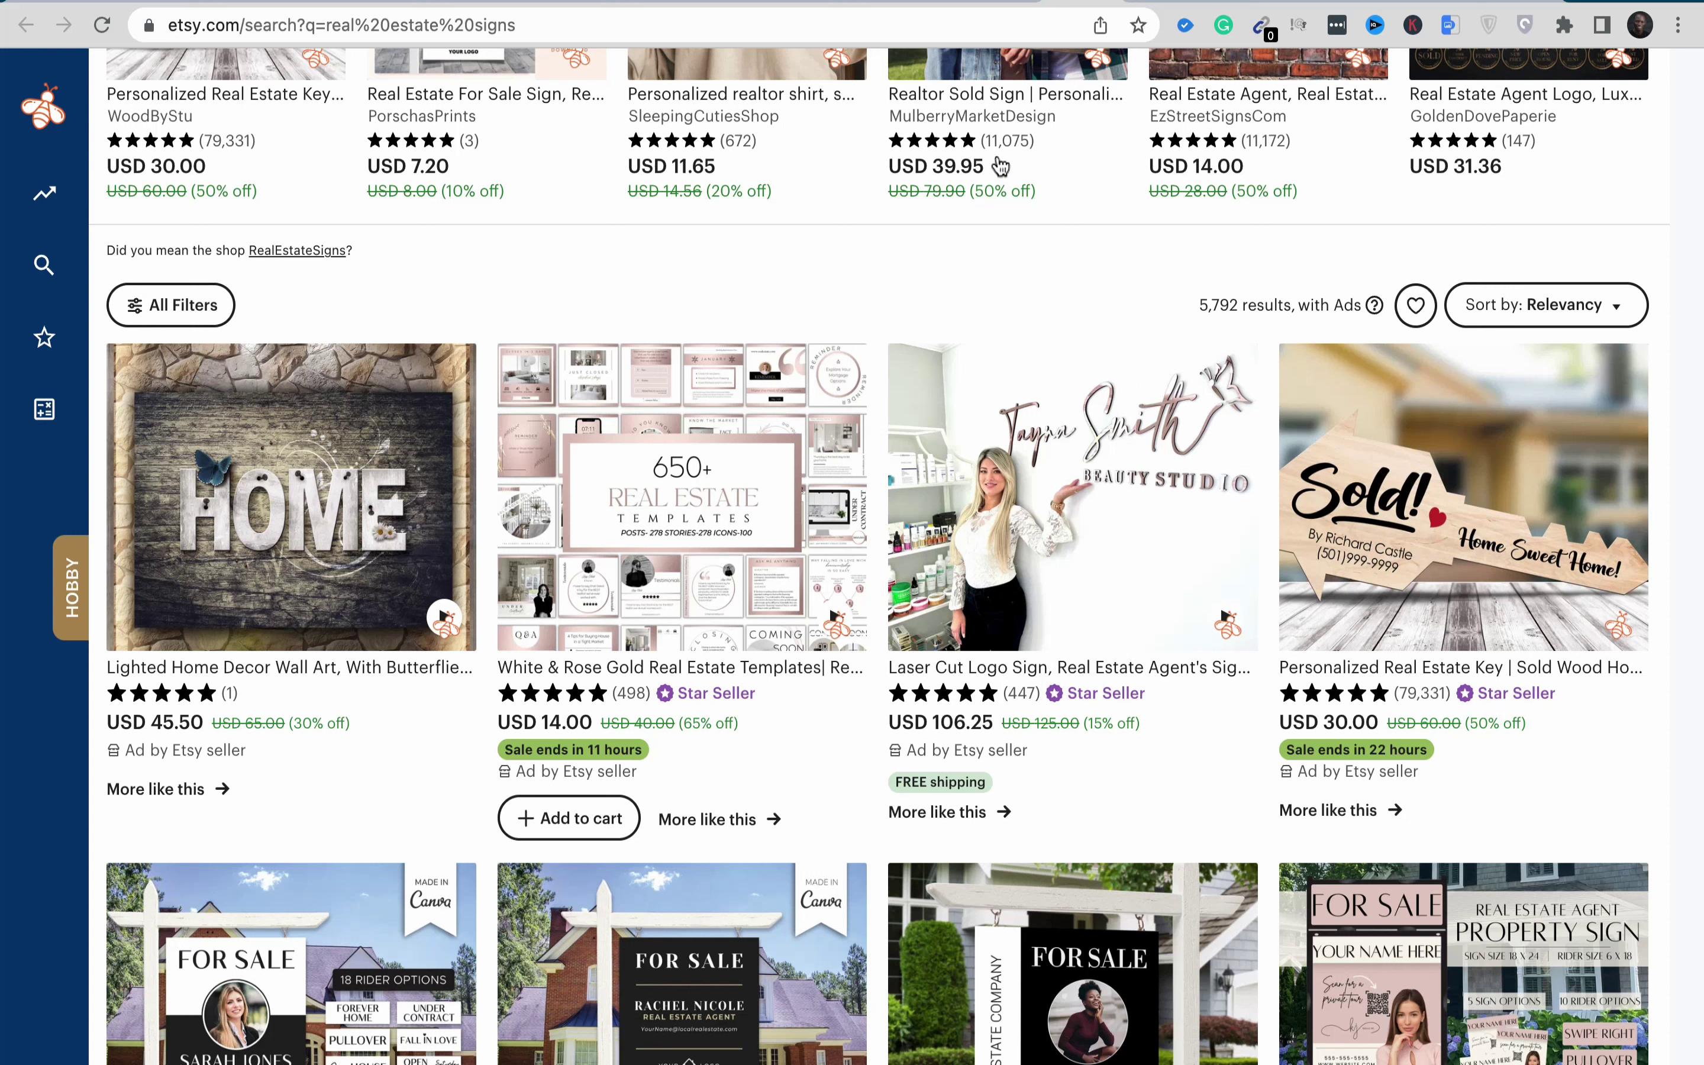
click(1008, 7)
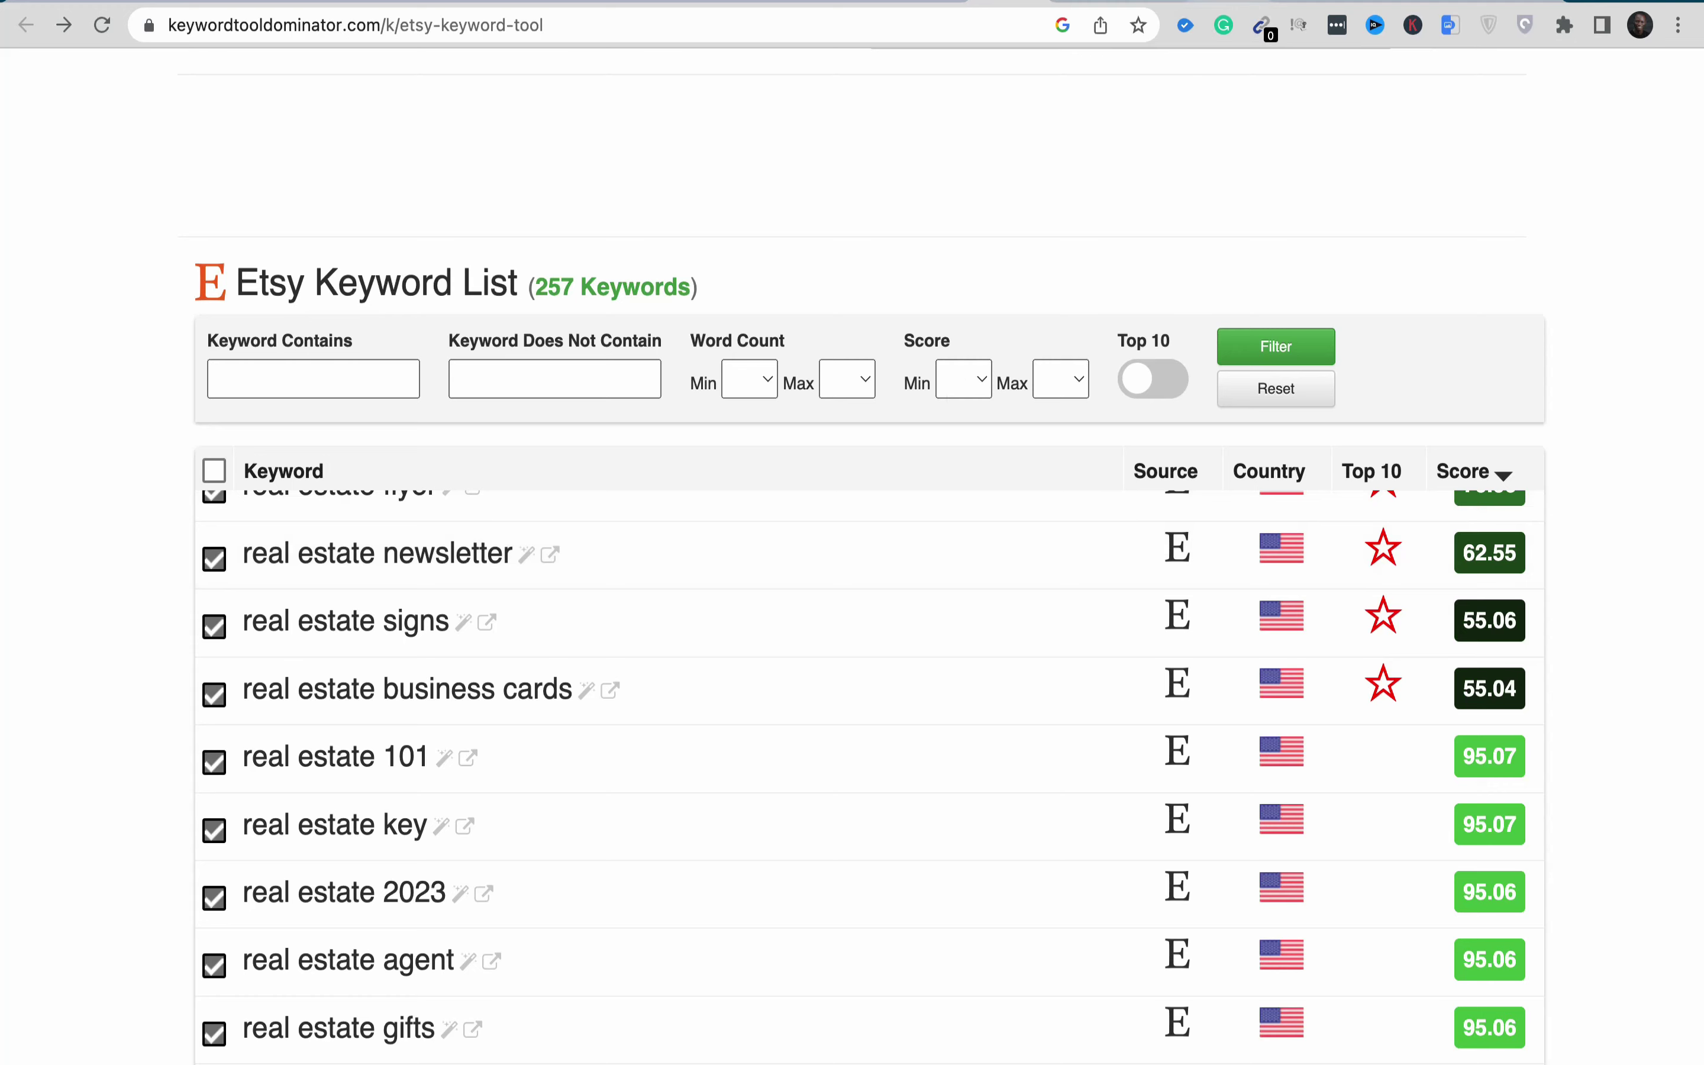
click(1210, 6)
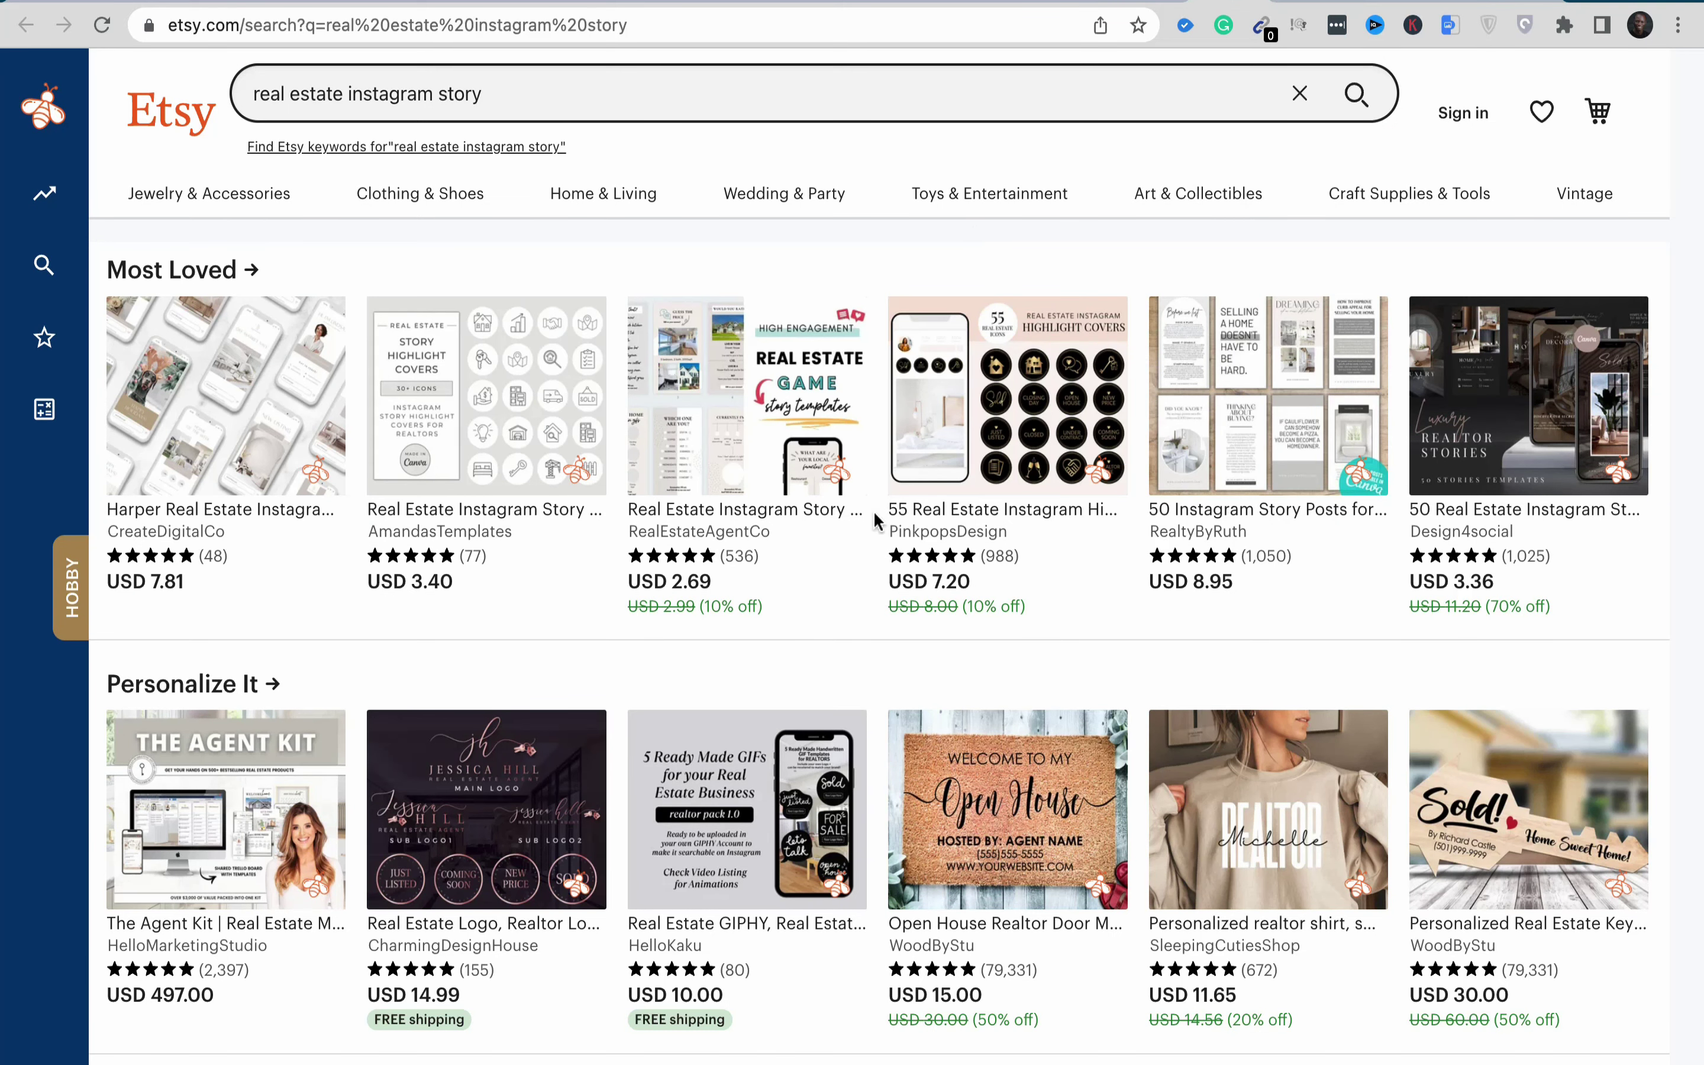
scroll(881, 563, down, 6)
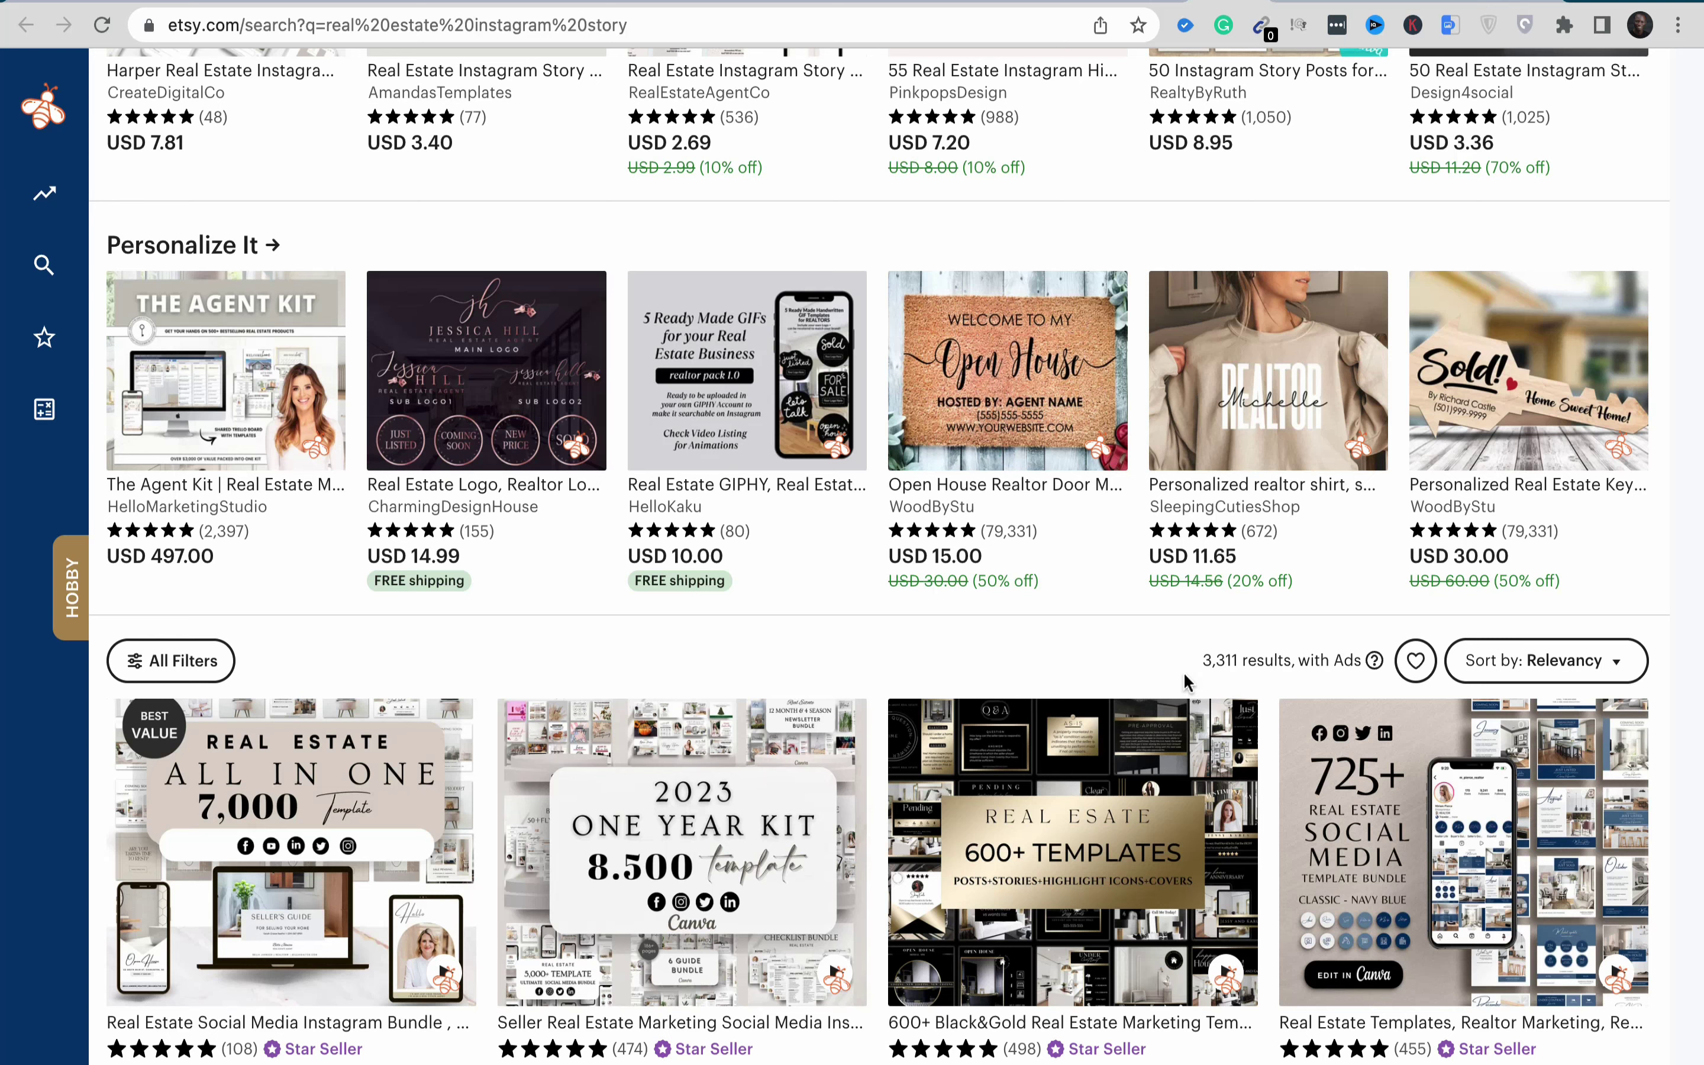
scroll(1185, 680, up, 6)
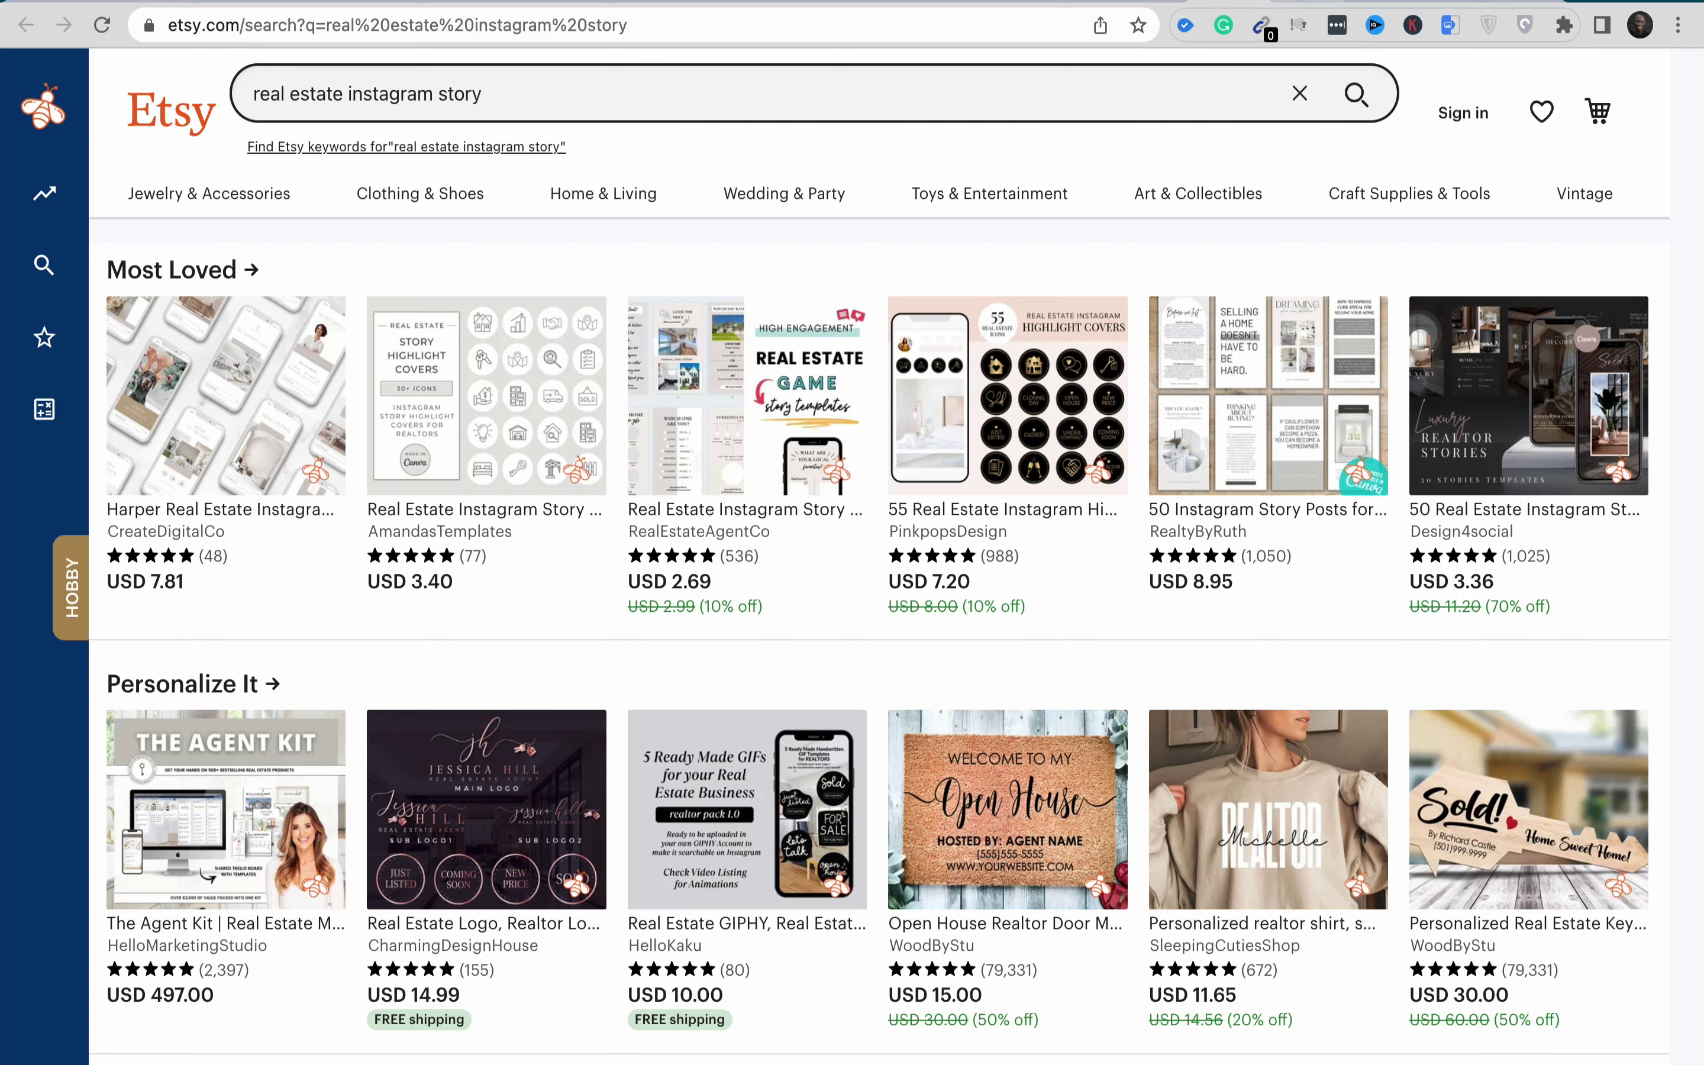
Step: Look through the open Etsy search results for "real estate kit"
click(1288, 3)
scroll(919, 274, up, 5)
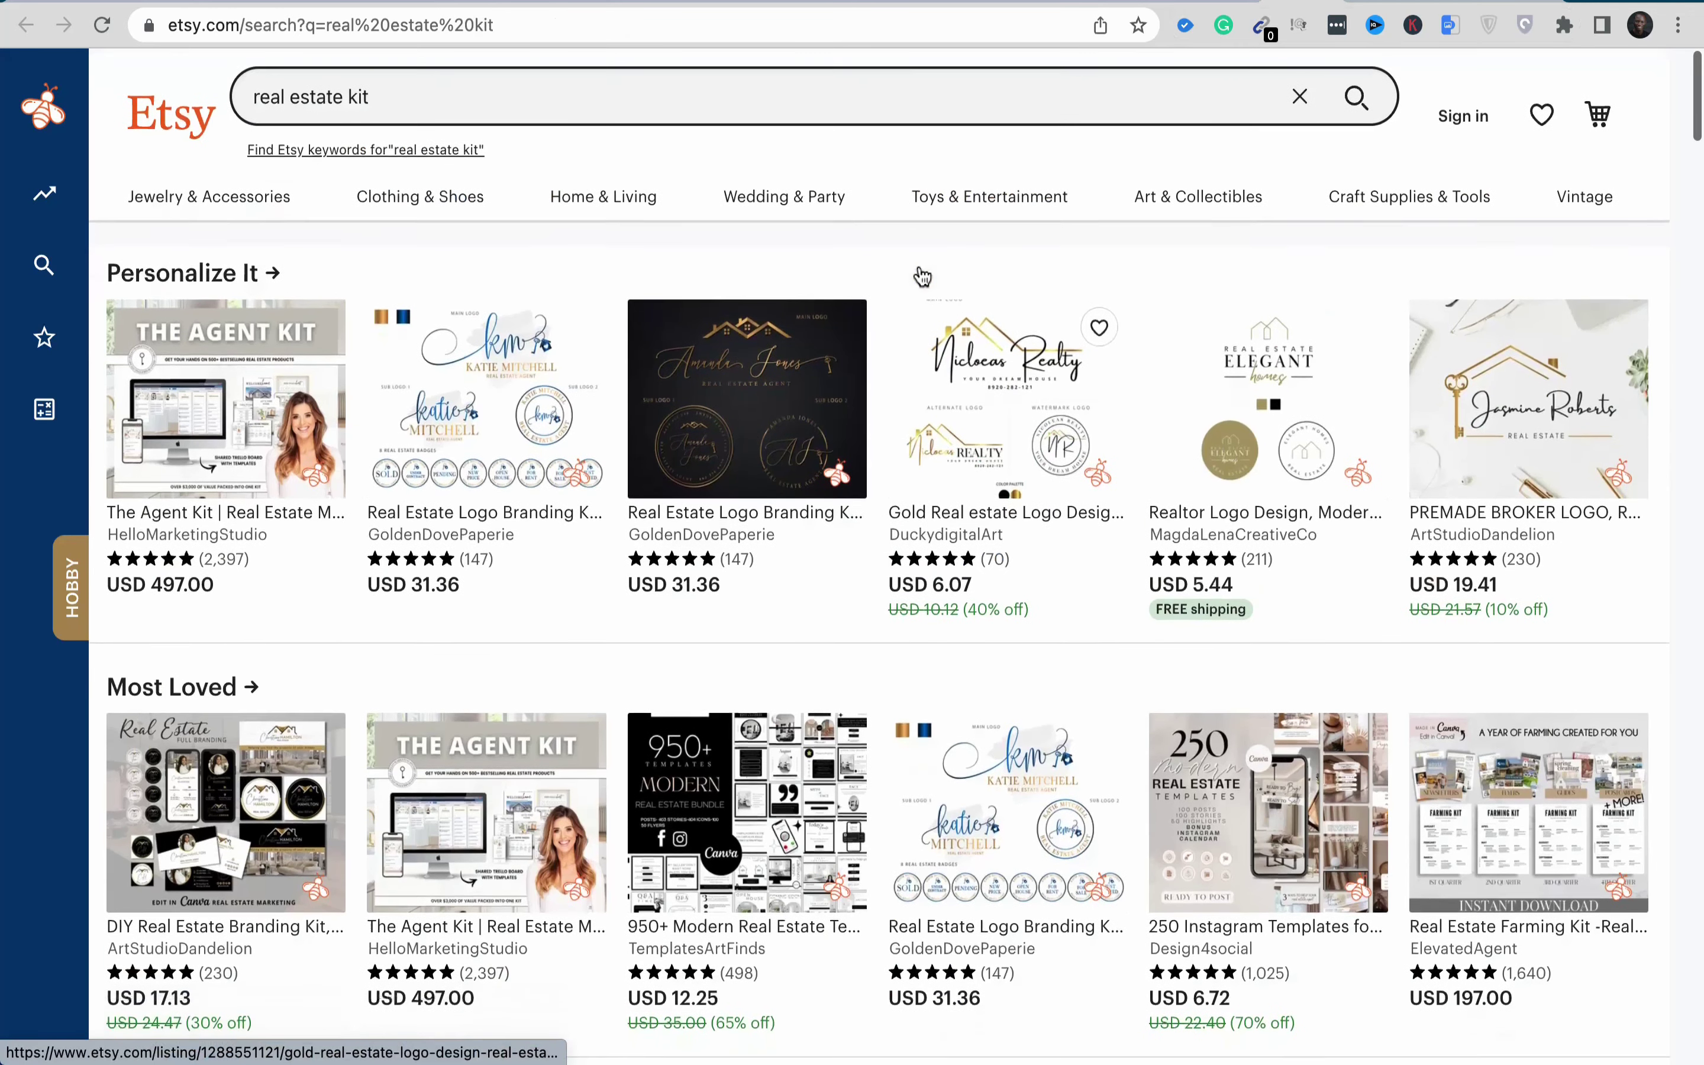
scroll(918, 267, down, 5)
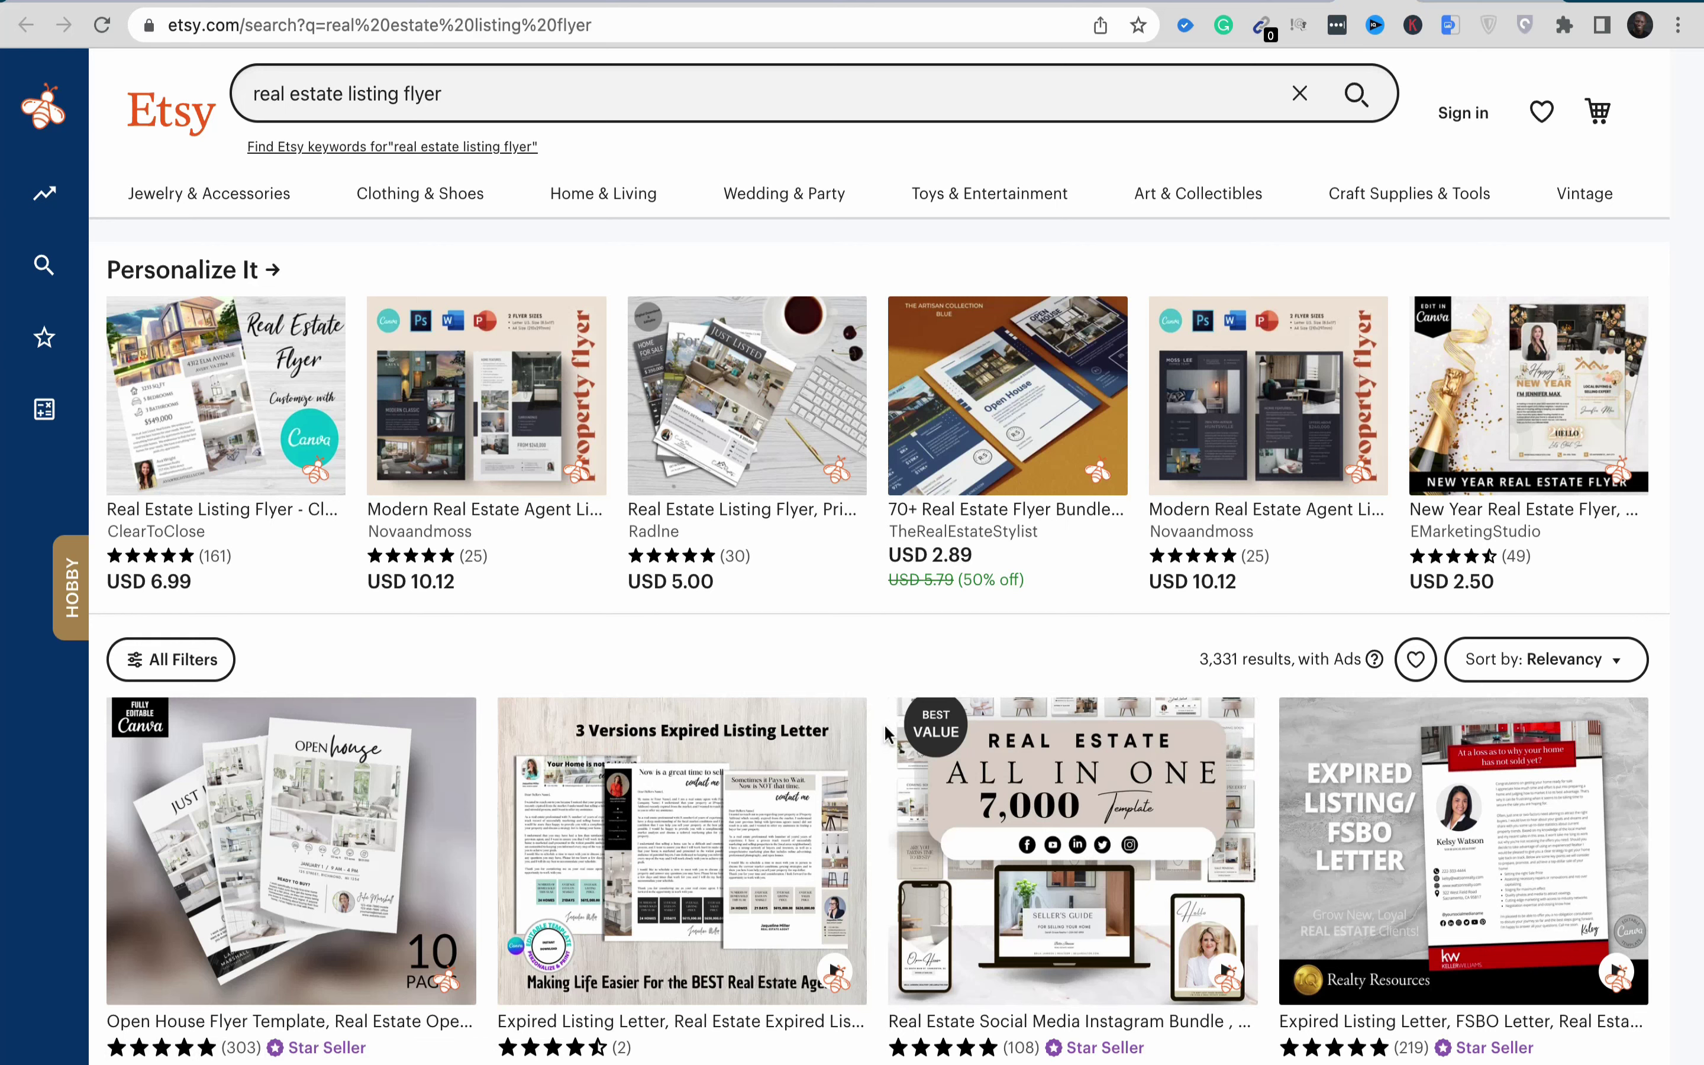
Step: Examine the Etsy search results for "real estate listing flyer", checking the result count, prices and reviews of the listings
scroll(885, 732, down, 2)
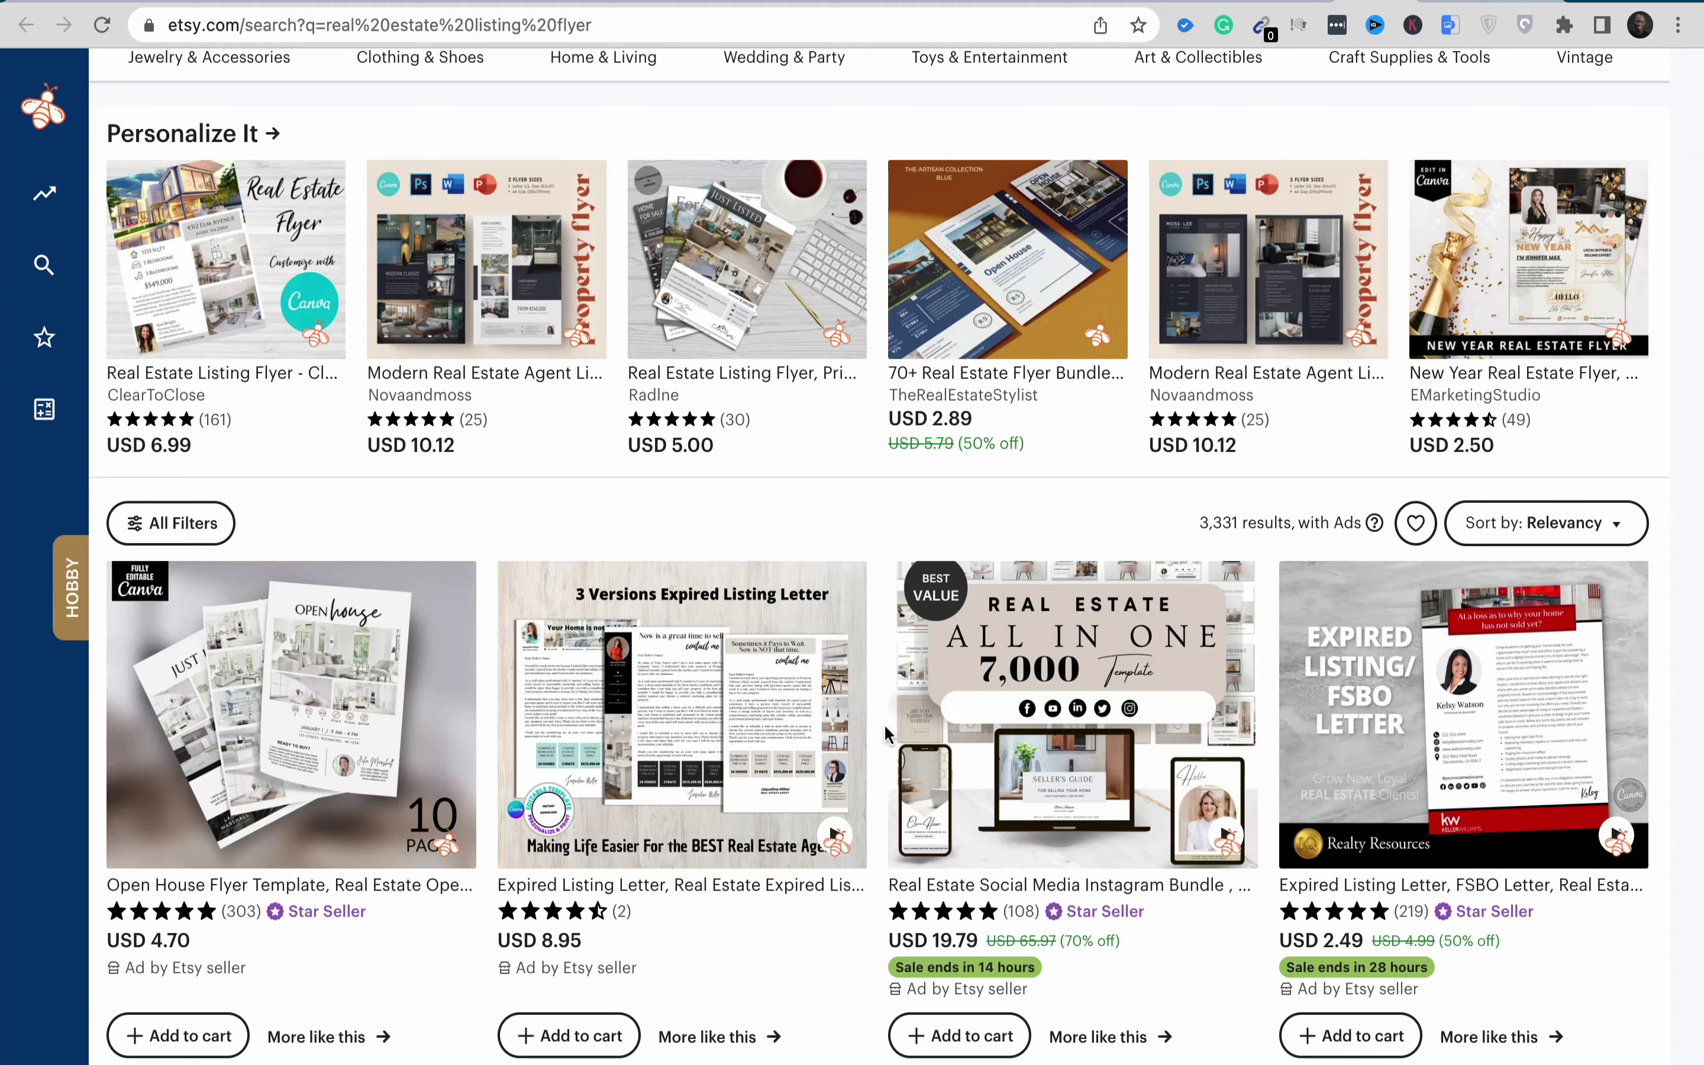
scroll(885, 732, down, 4)
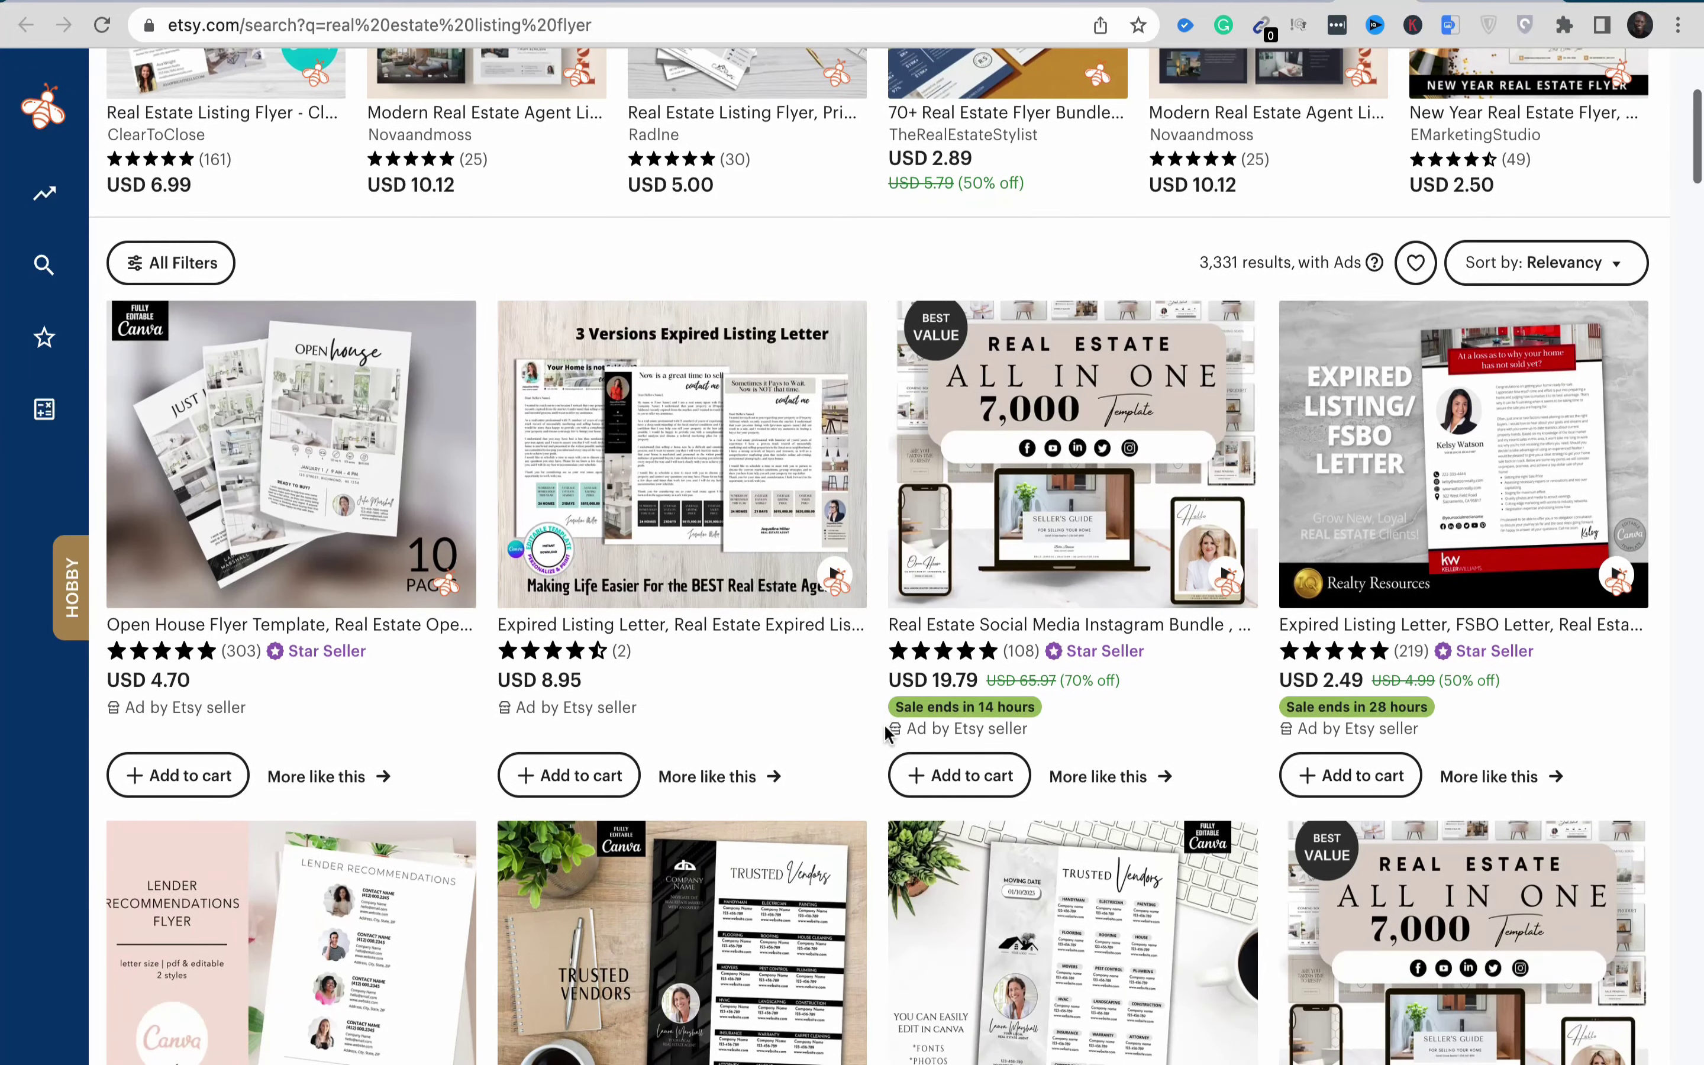
scroll(886, 732, down, 1)
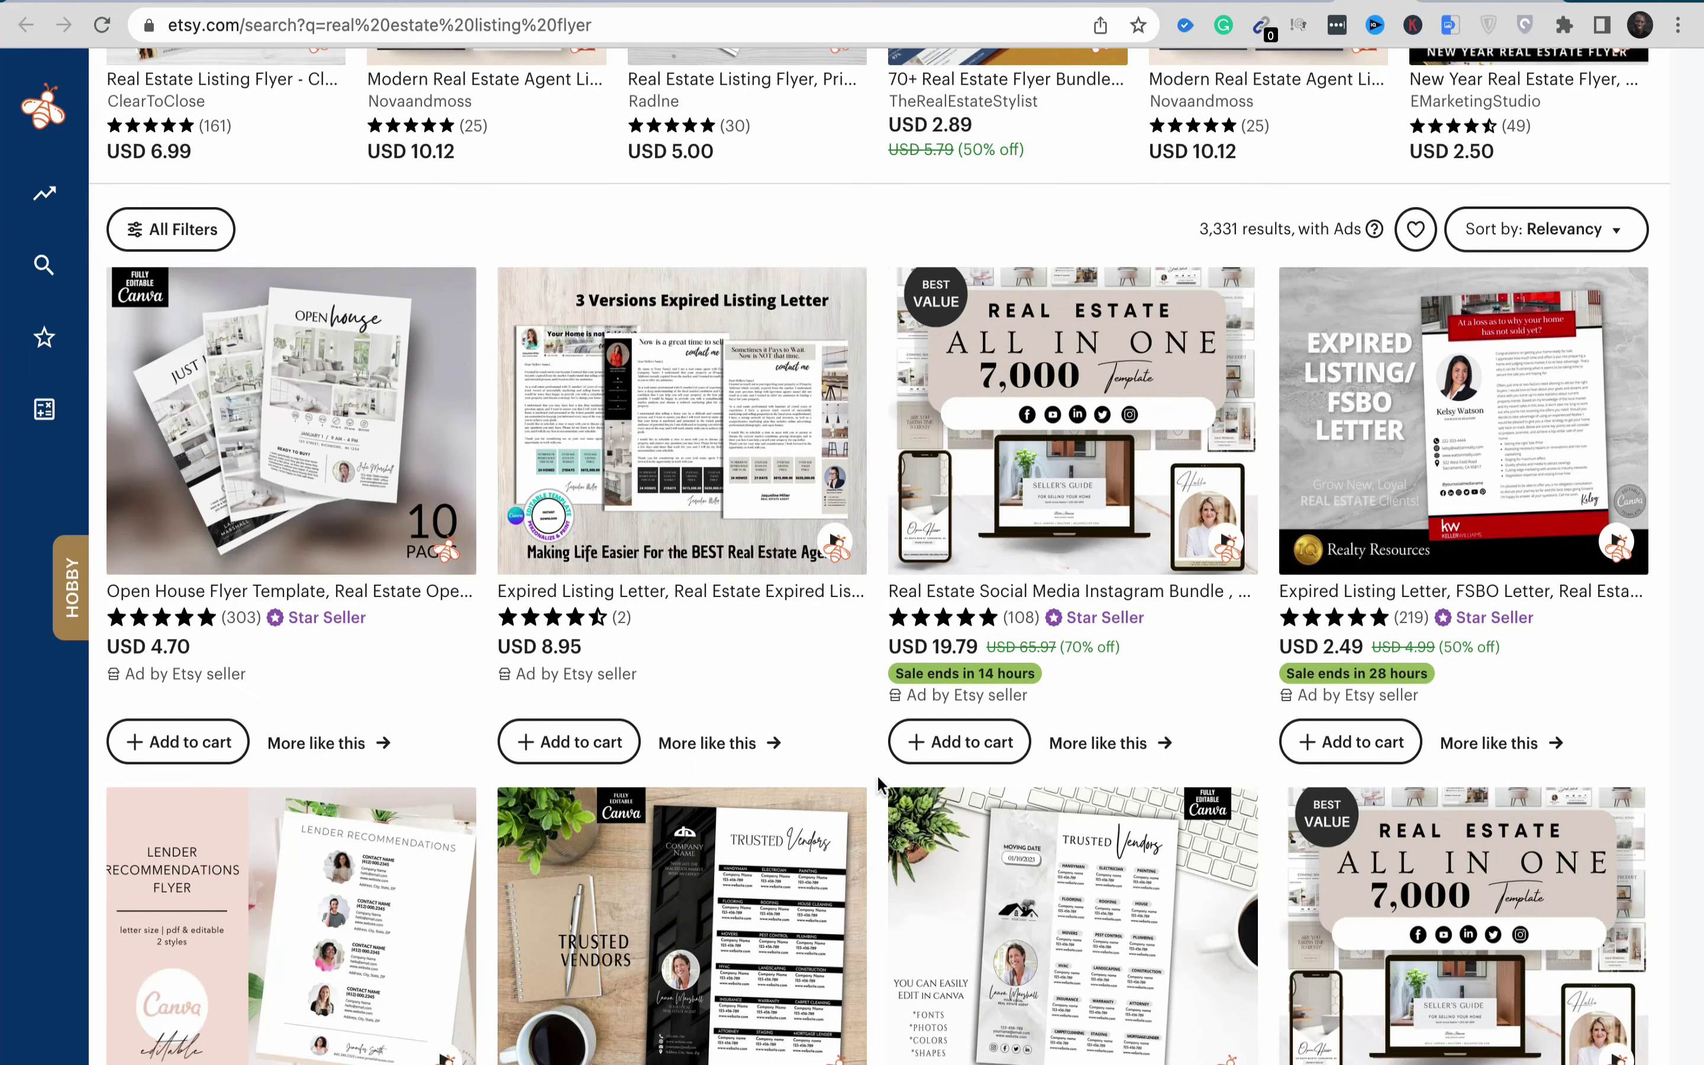
scroll(877, 781, down, 3)
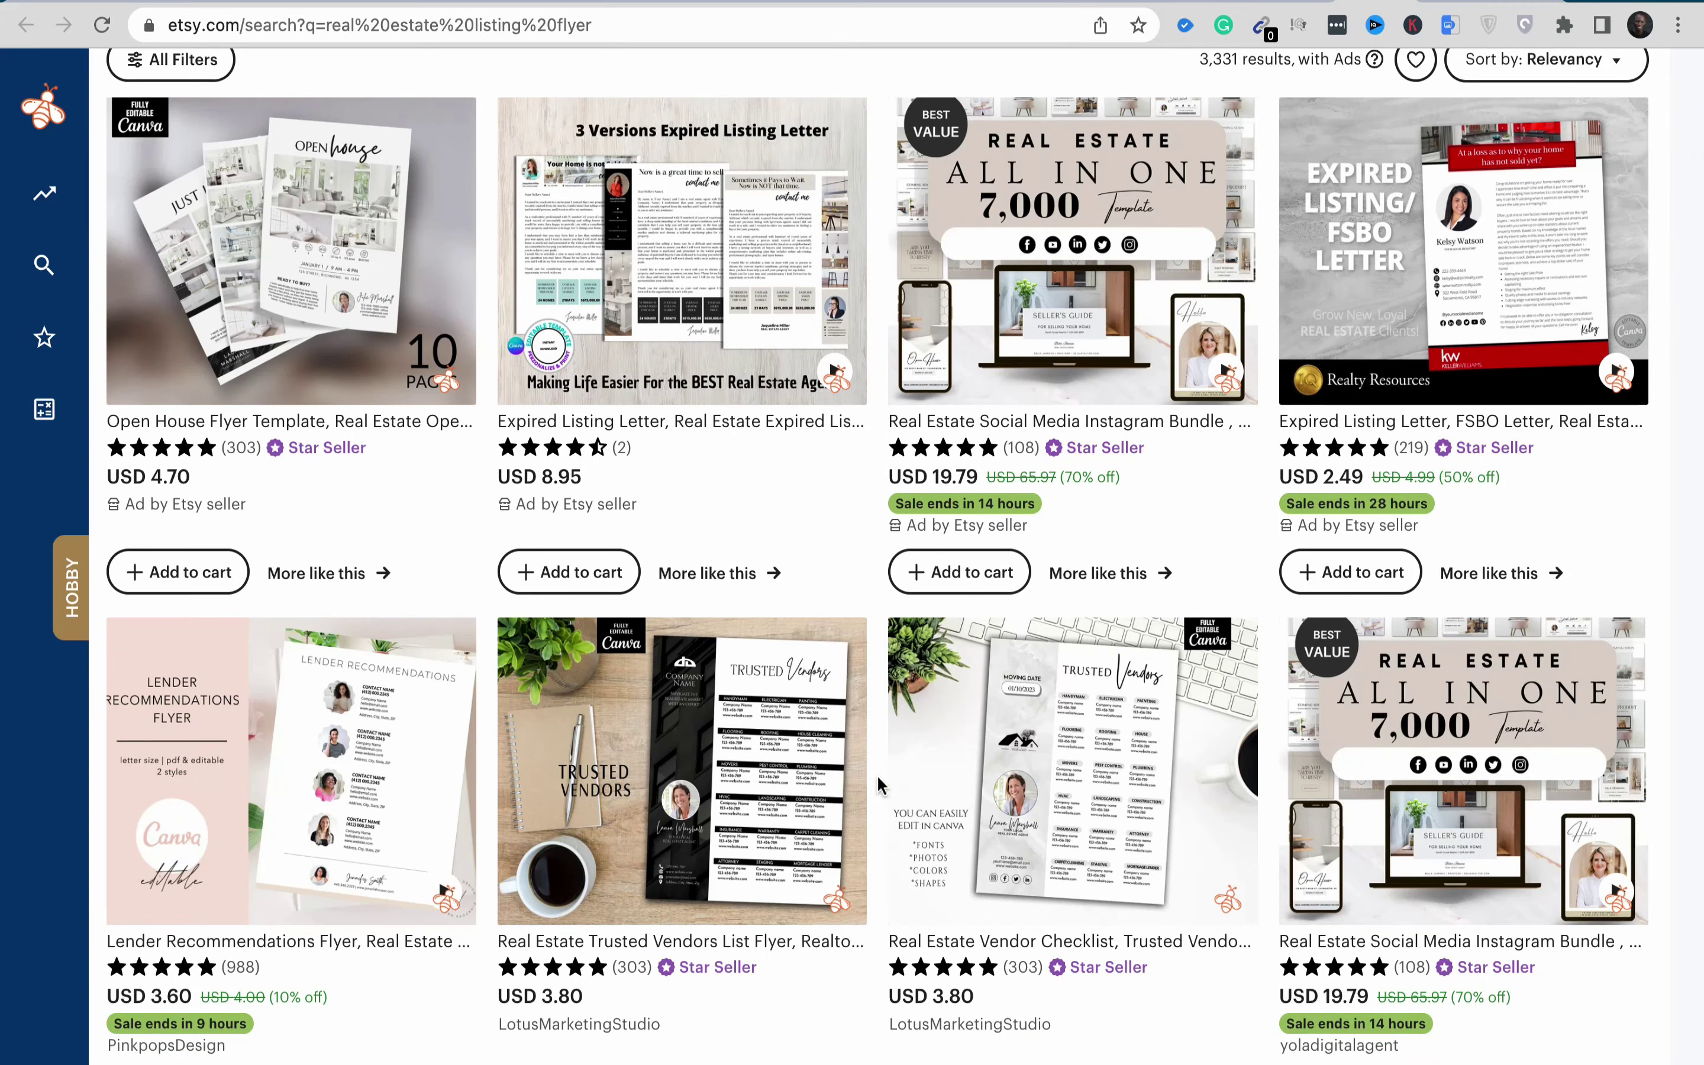
scroll(877, 774, up, 5)
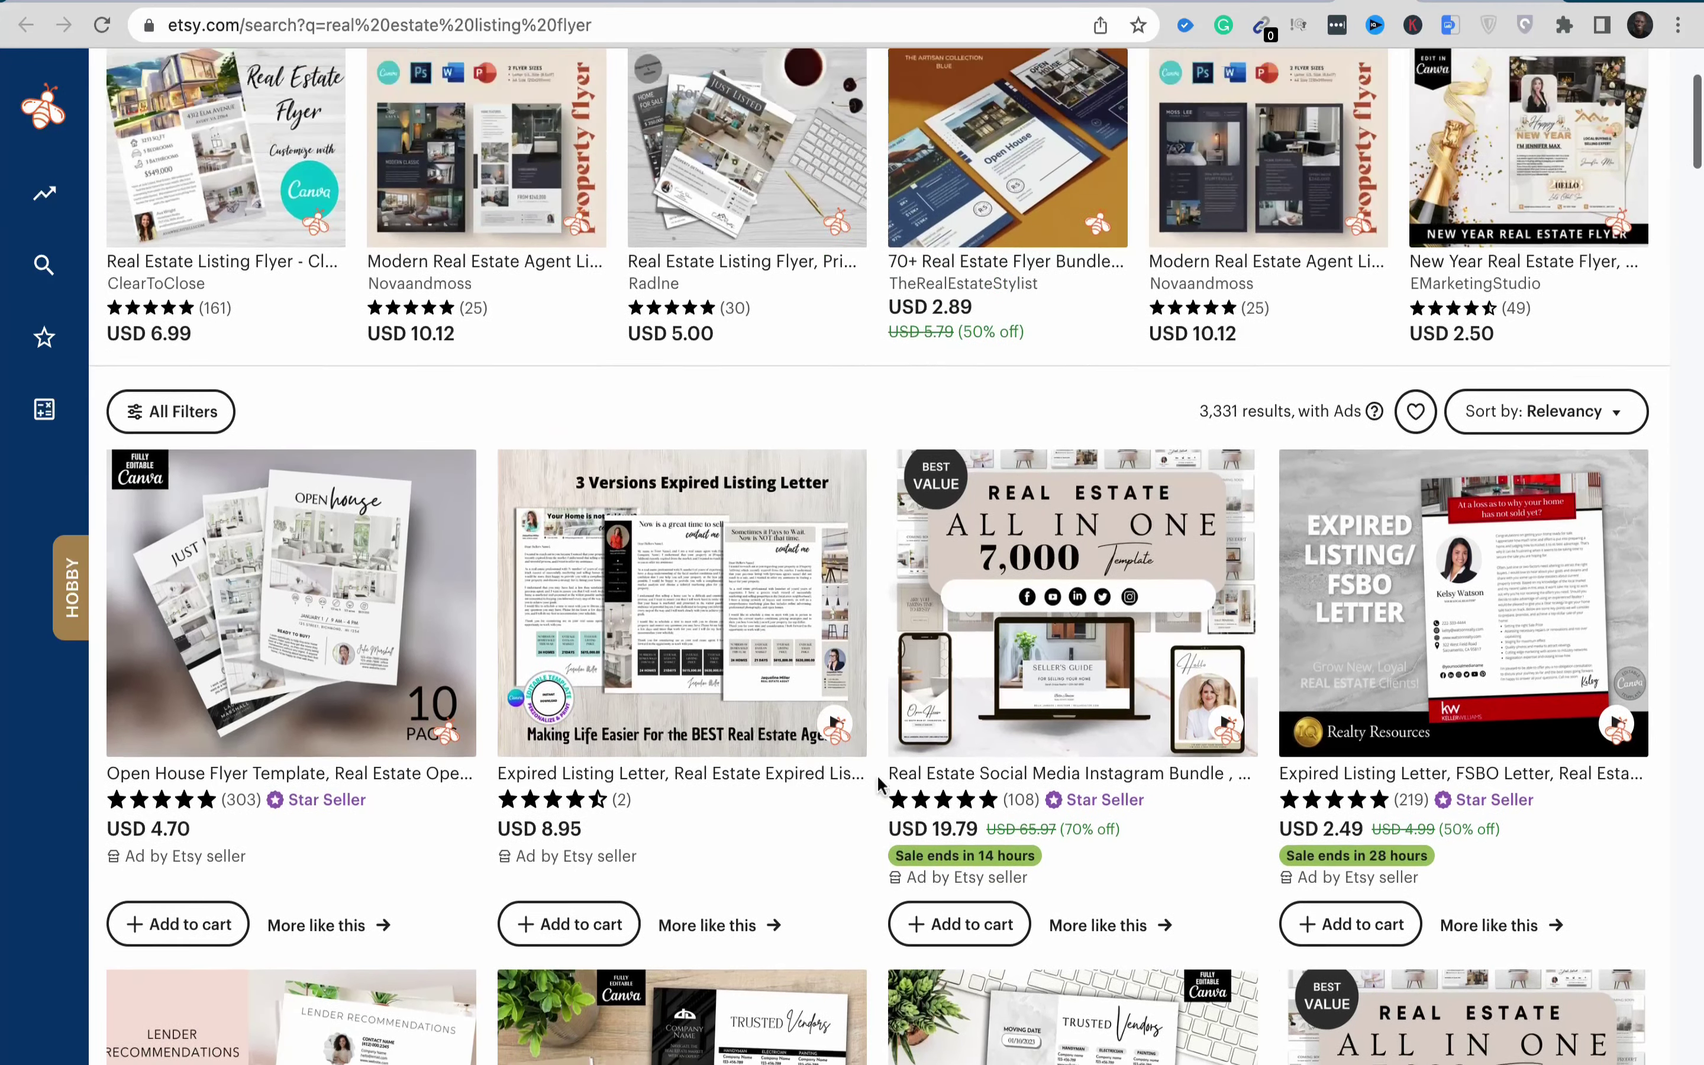
scroll(878, 783, up, 1)
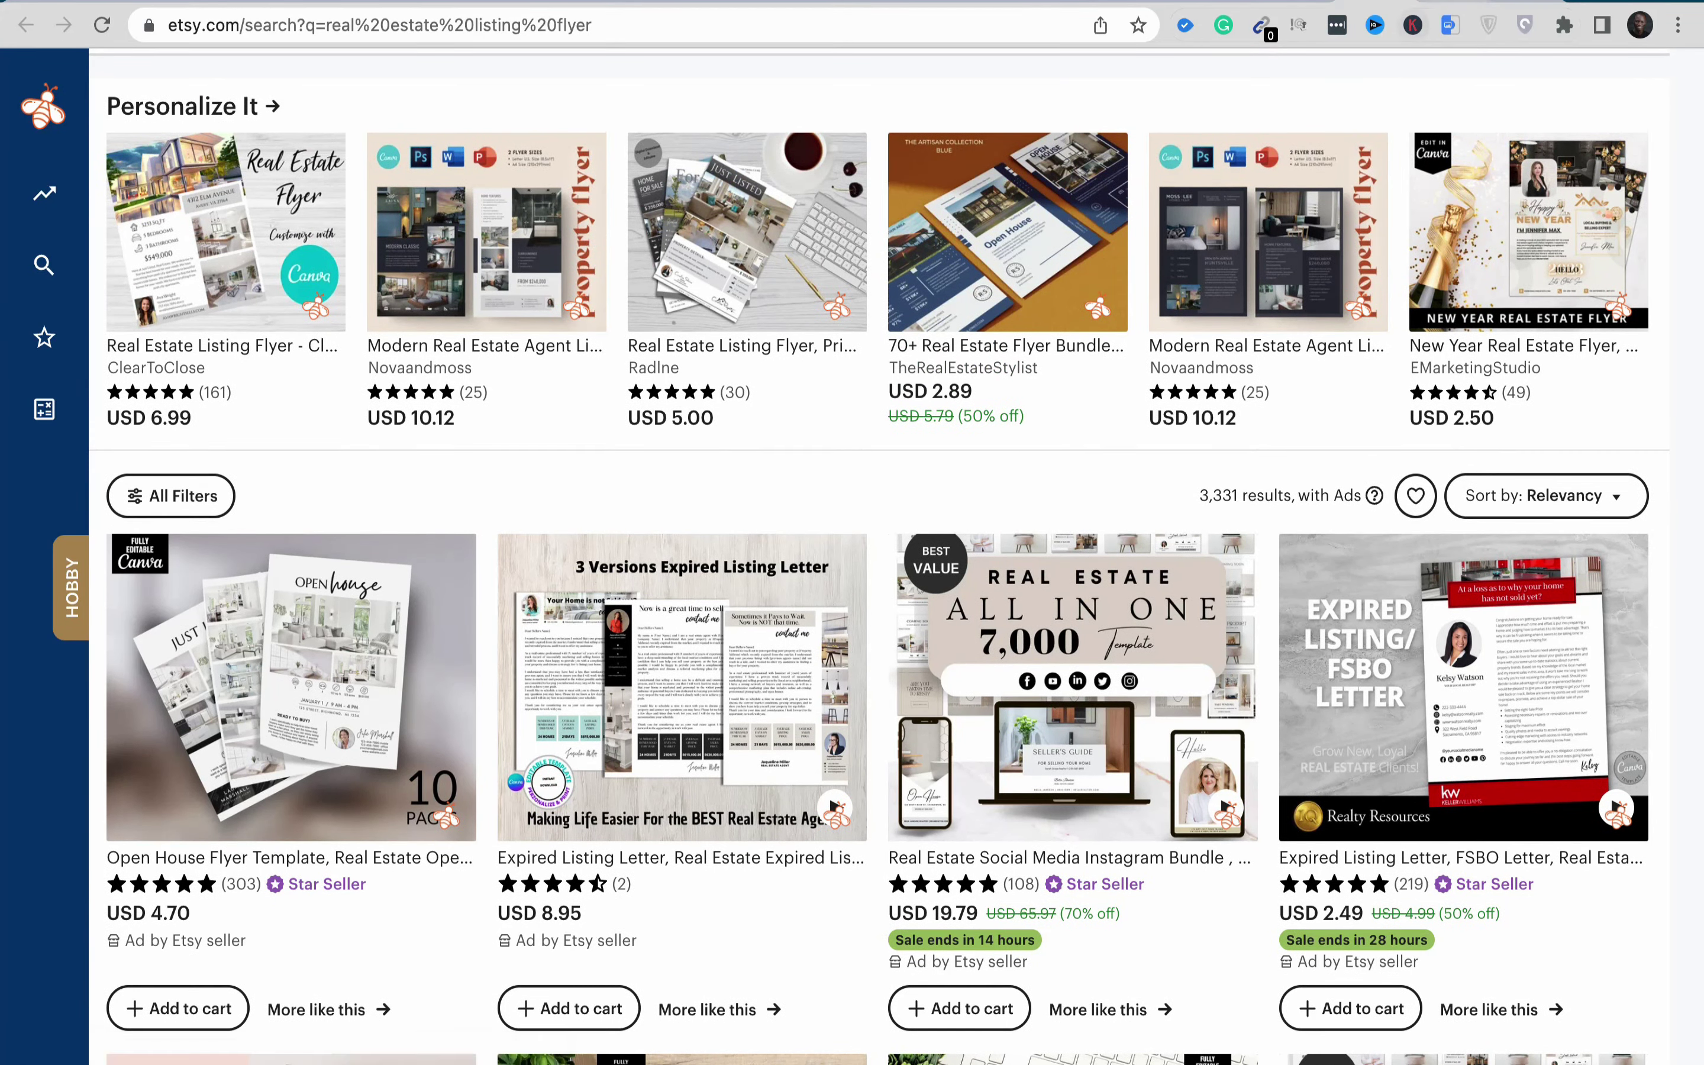
Step: Switch to the Etsy search results for "real estate planner 2023" and examine the result count and competing planner listings
key(alt+Left)
scroll(893, 521, up, 4)
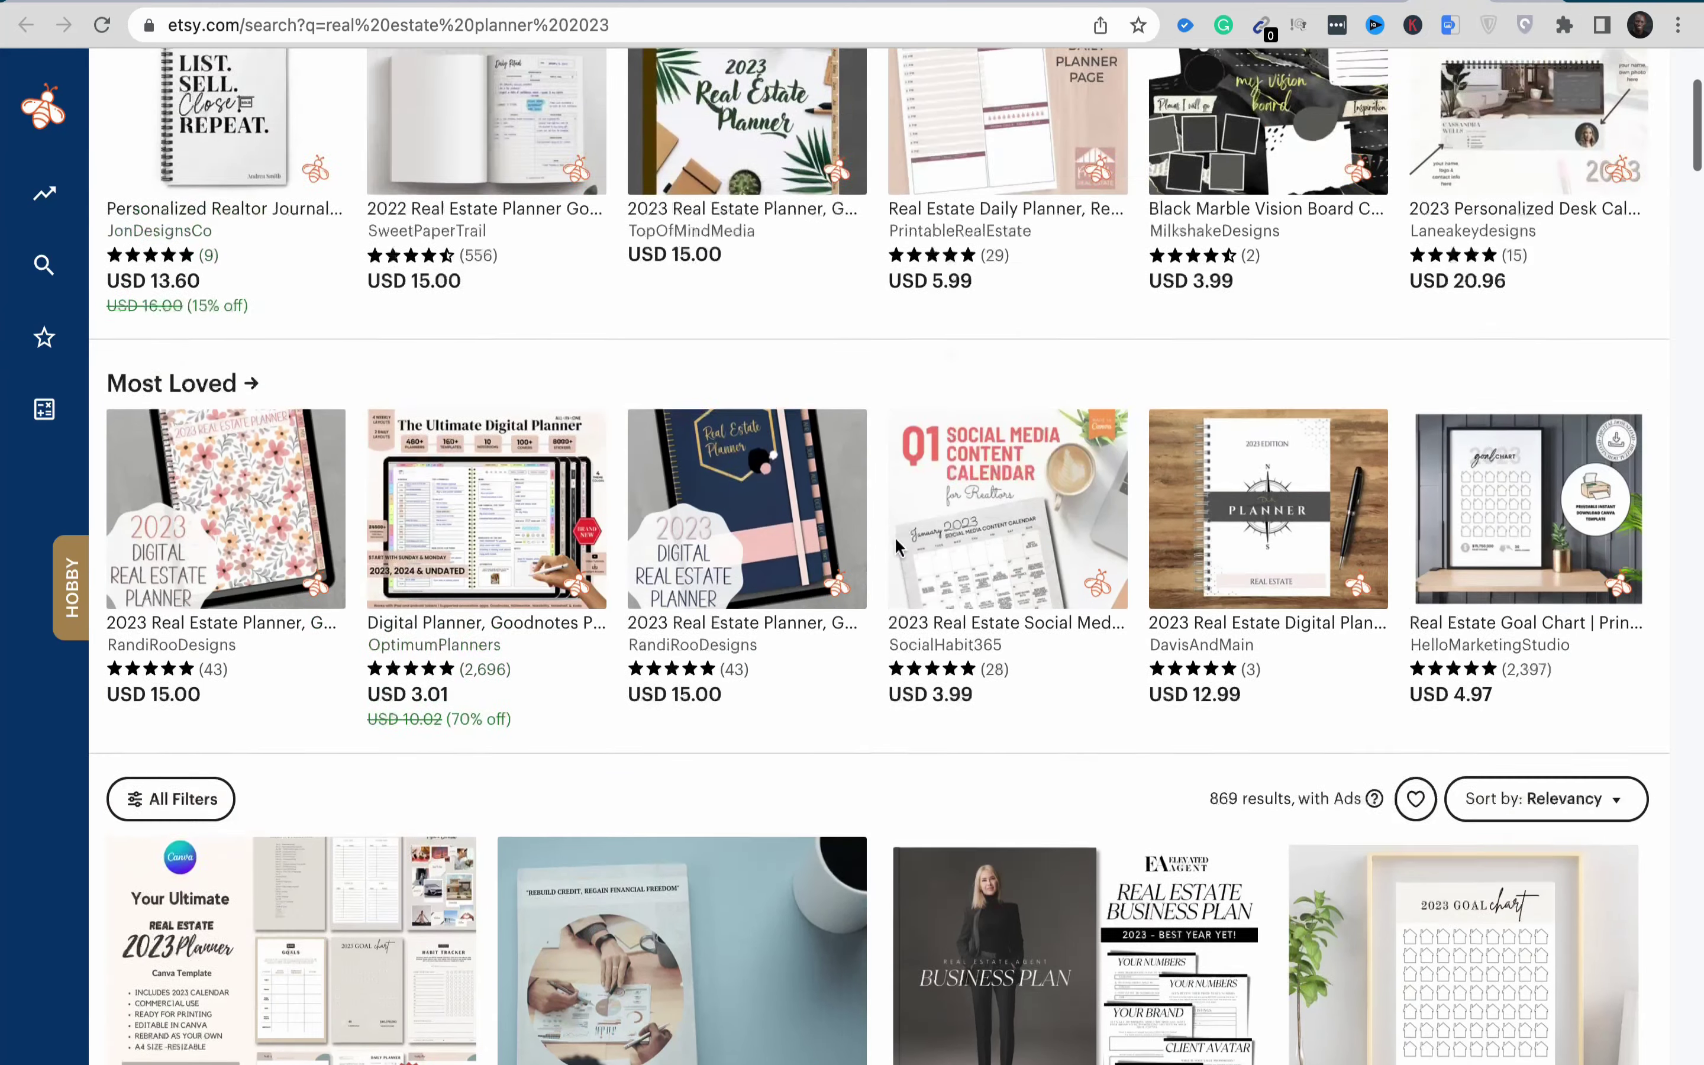
scroll(894, 536, up, 4)
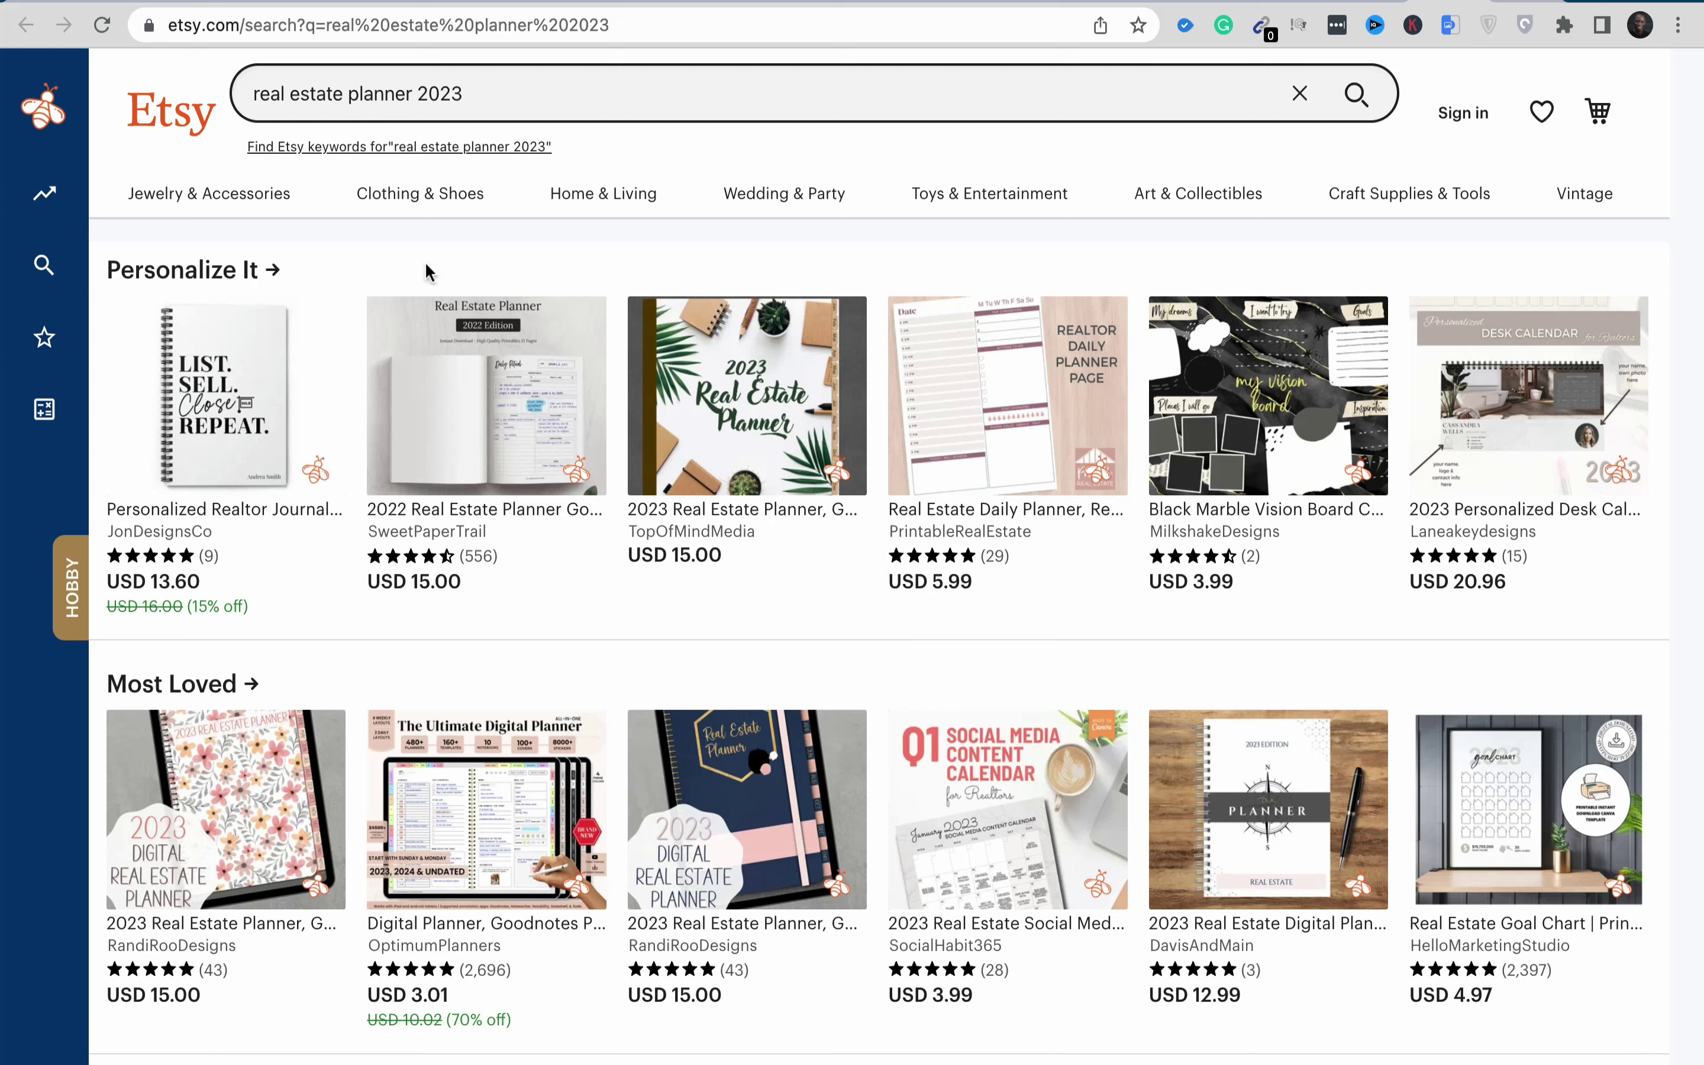
mouse_move(833, 739)
scroll(833, 739, down, 5)
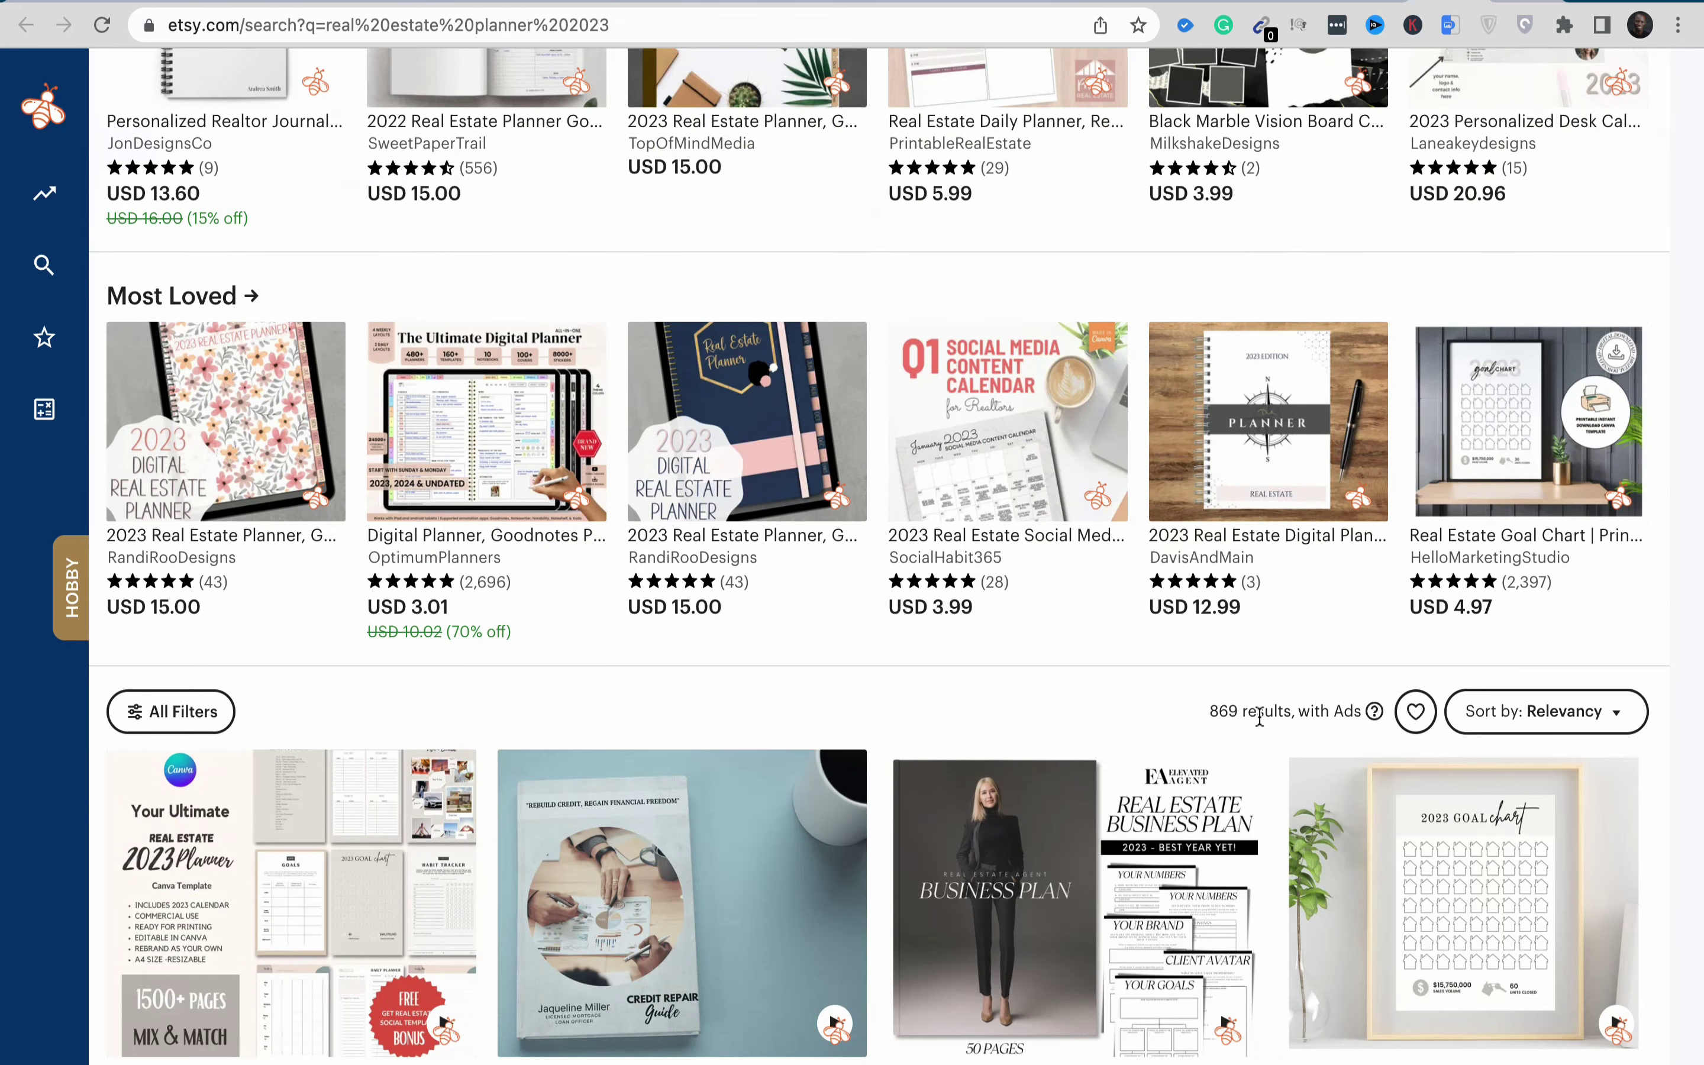
scroll(889, 780, down, 2)
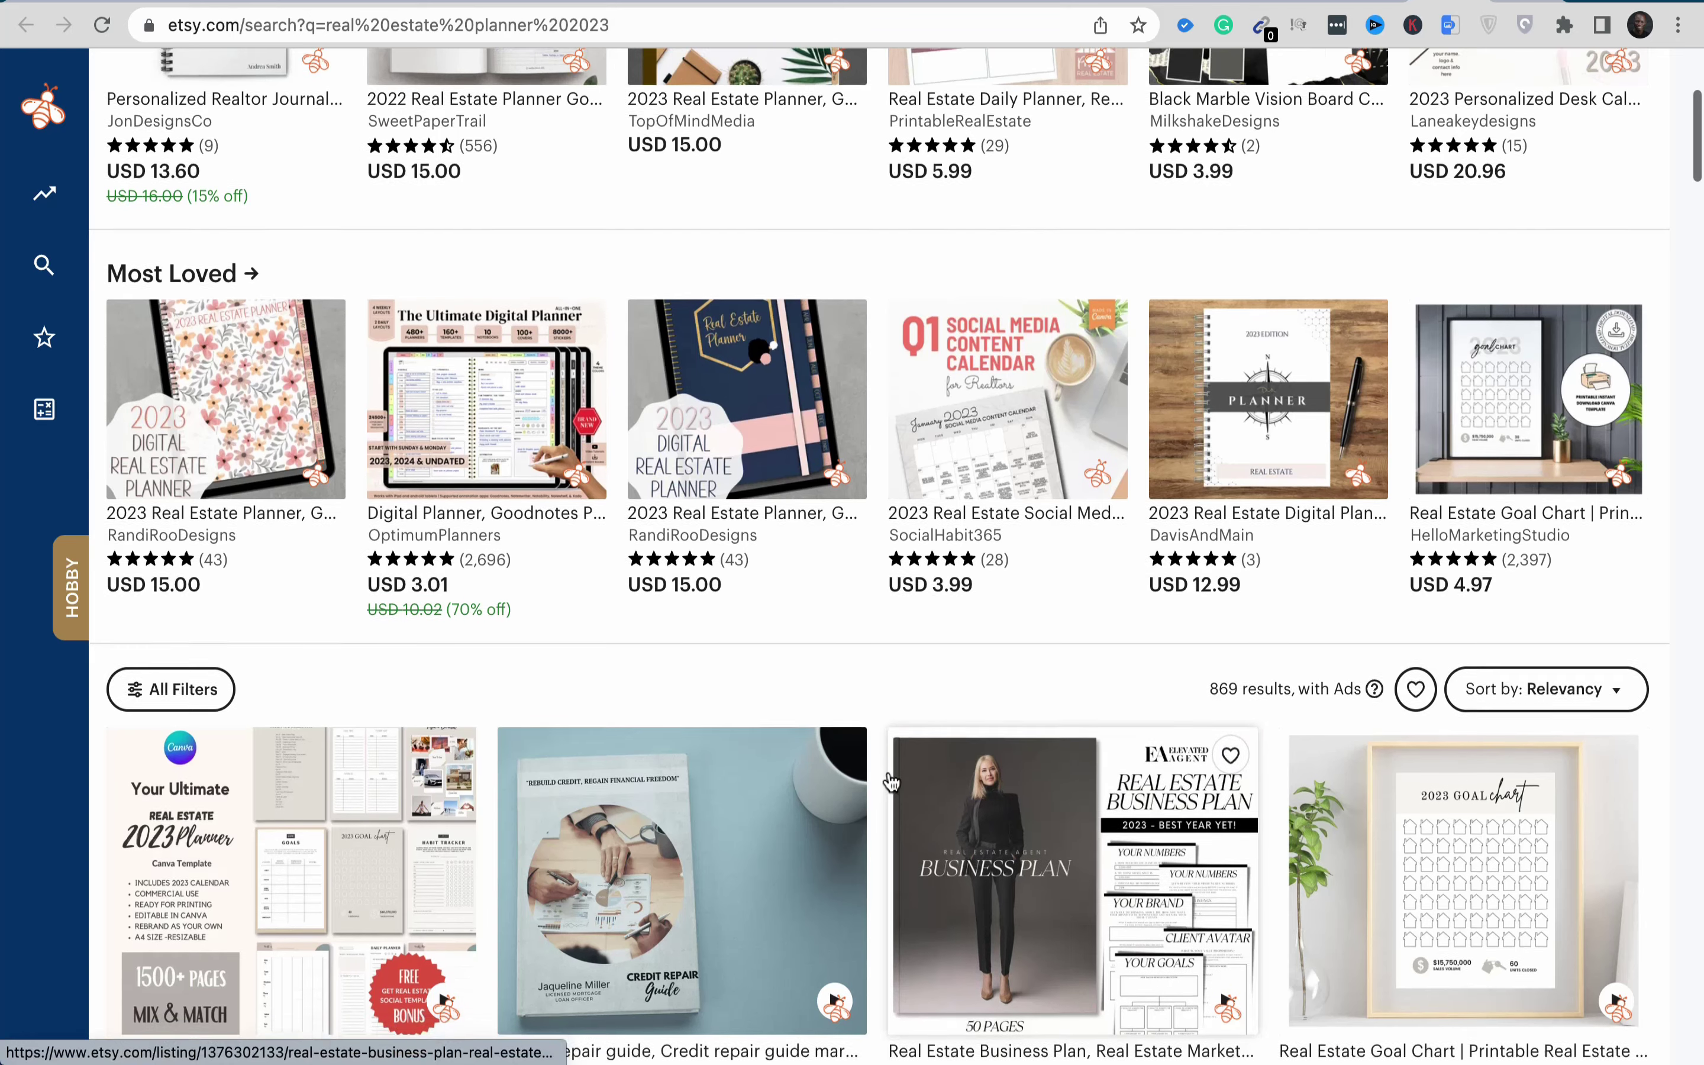
scroll(889, 781, down, 2)
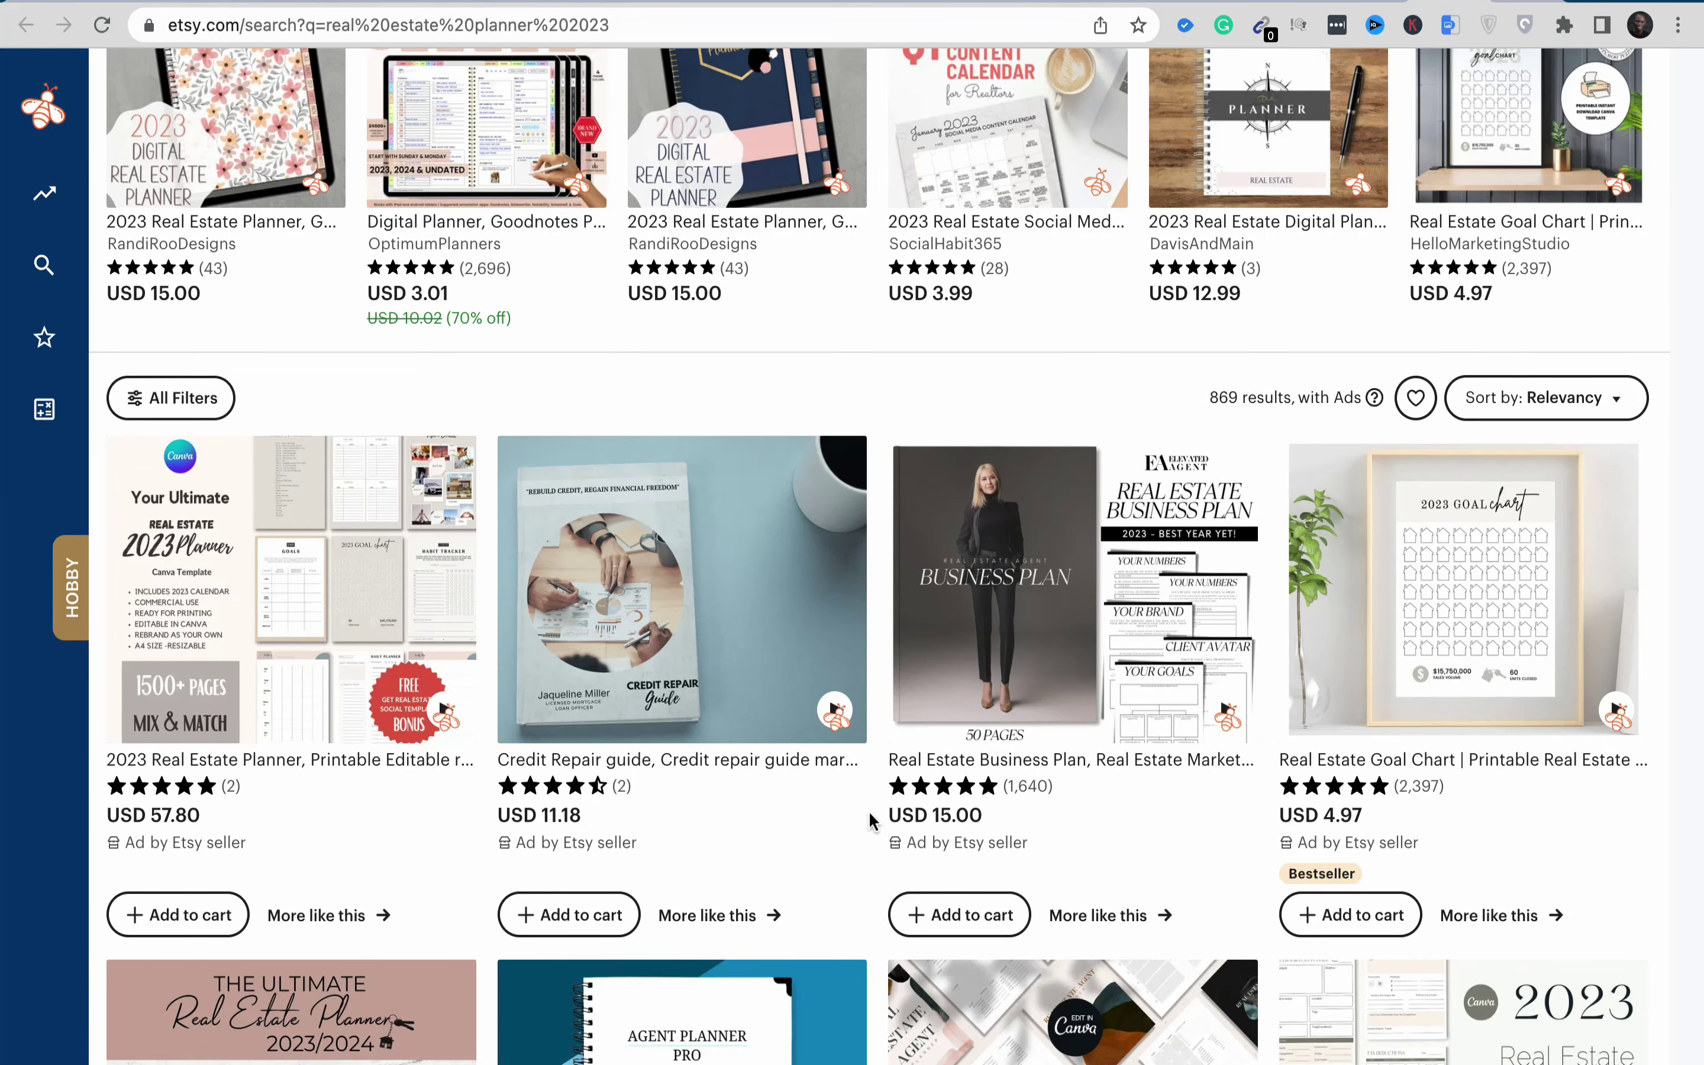
scroll(868, 809, down, 4)
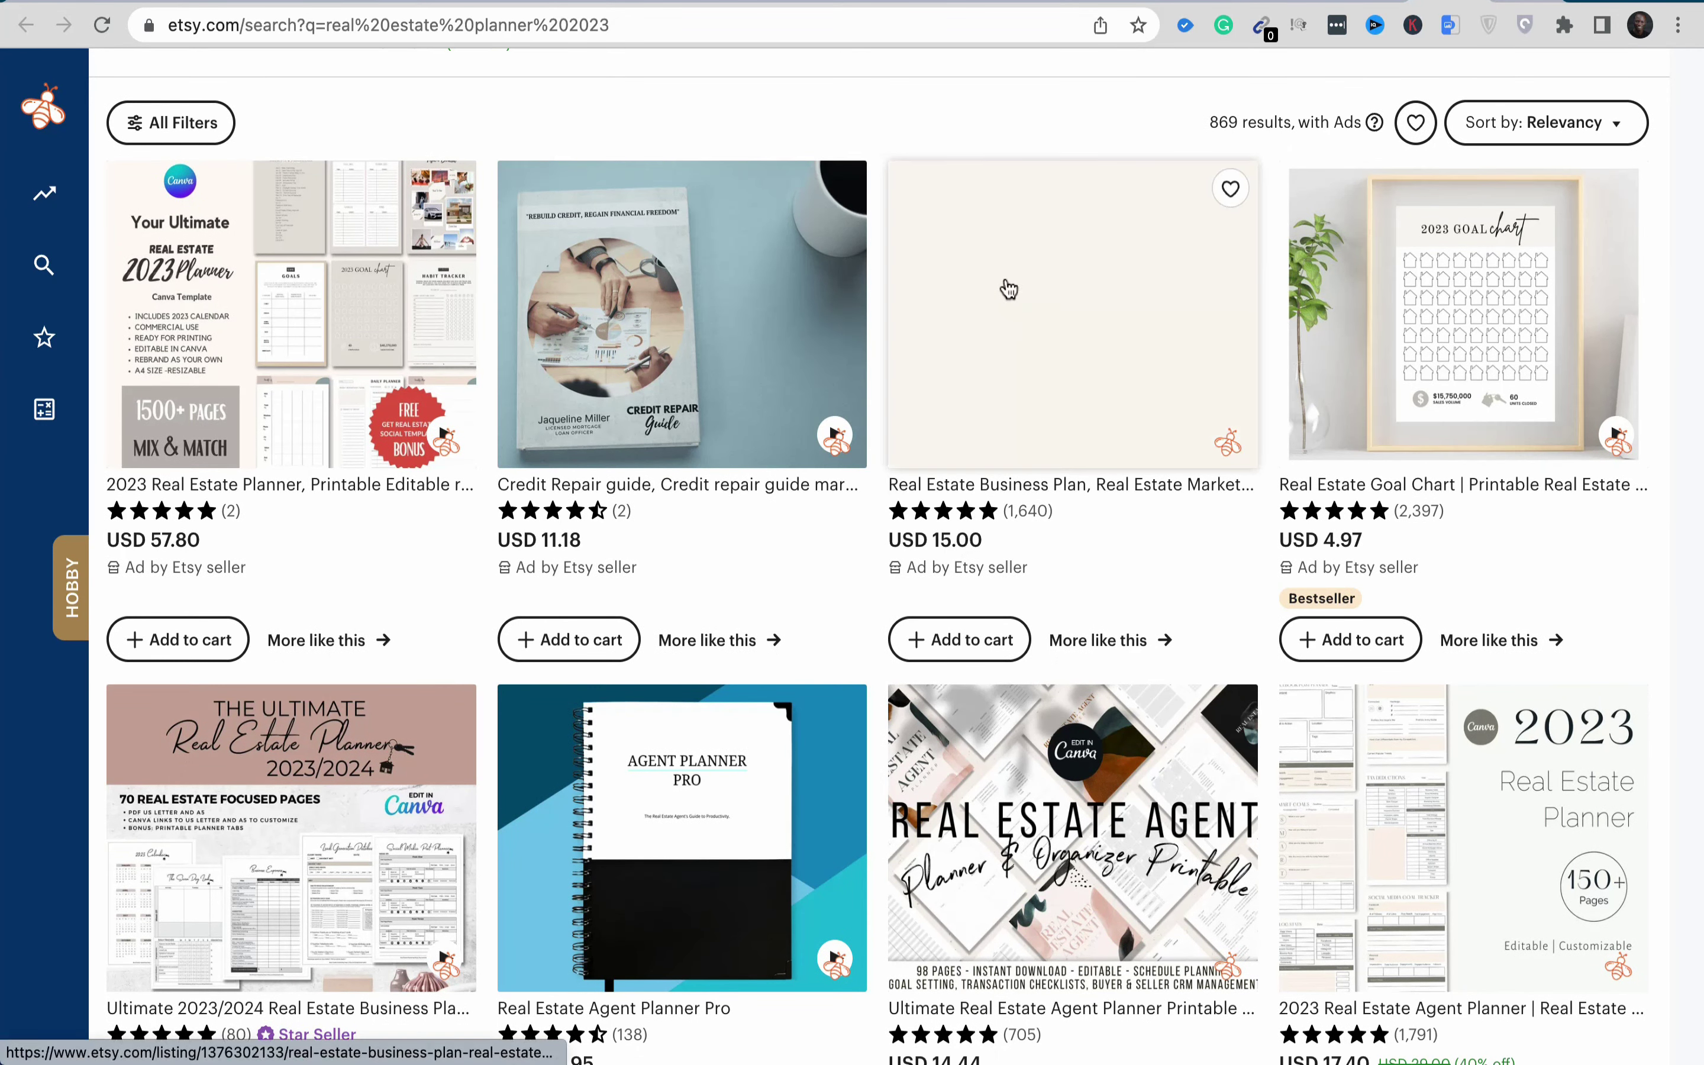
Step: Switch to the Keyword Tool Dominator results and look through the Etsy real estate keywords from the highest scores down to the red-rated ones
click(1003, 3)
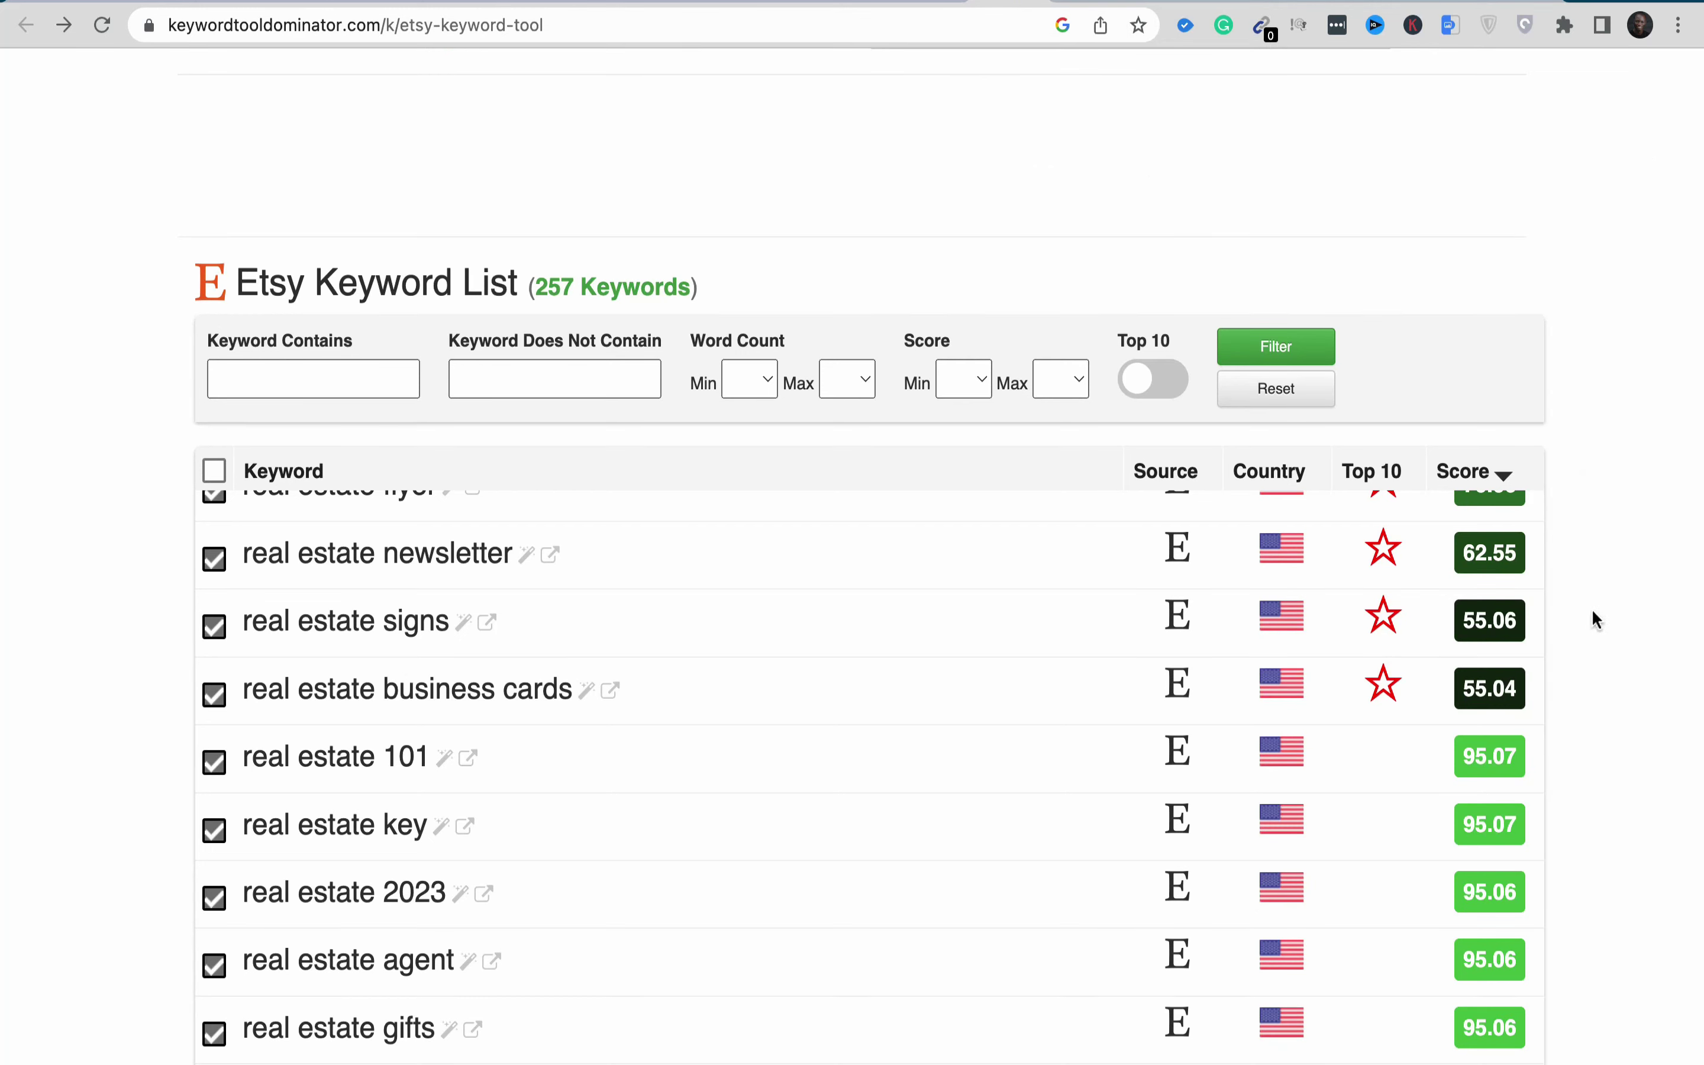
scroll(1074, 704, down, 5)
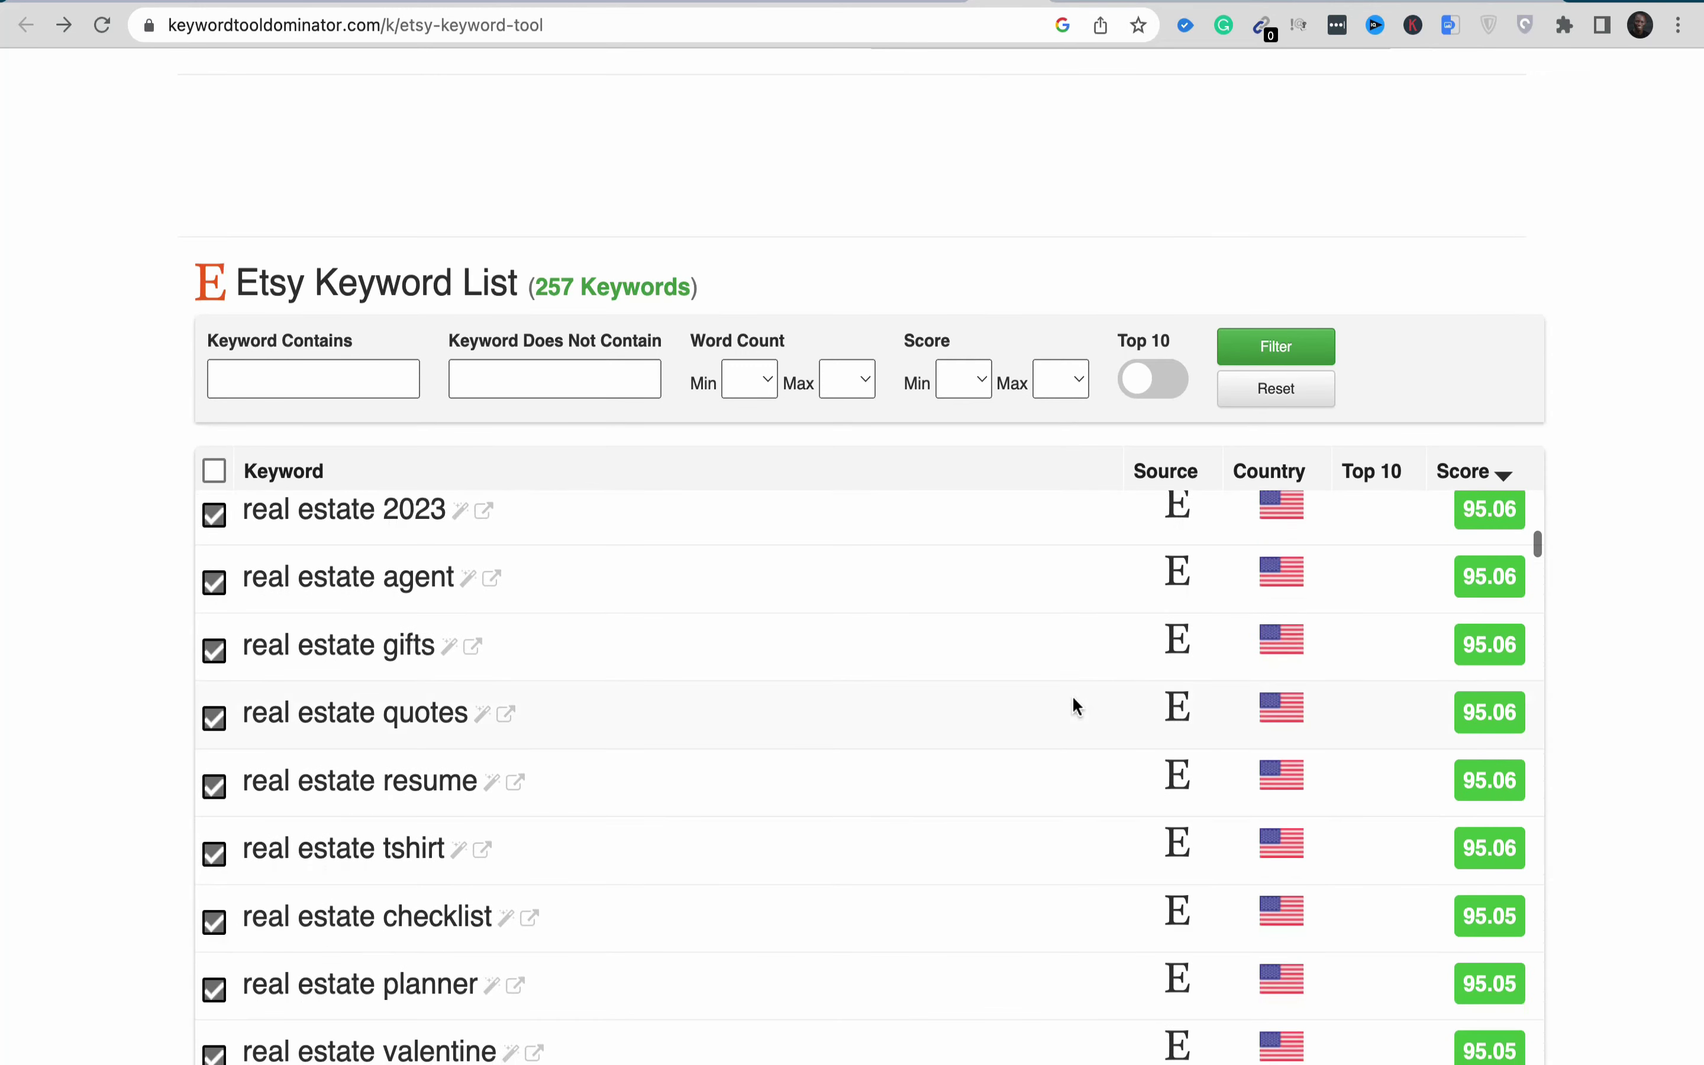
scroll(1074, 701, down, 6)
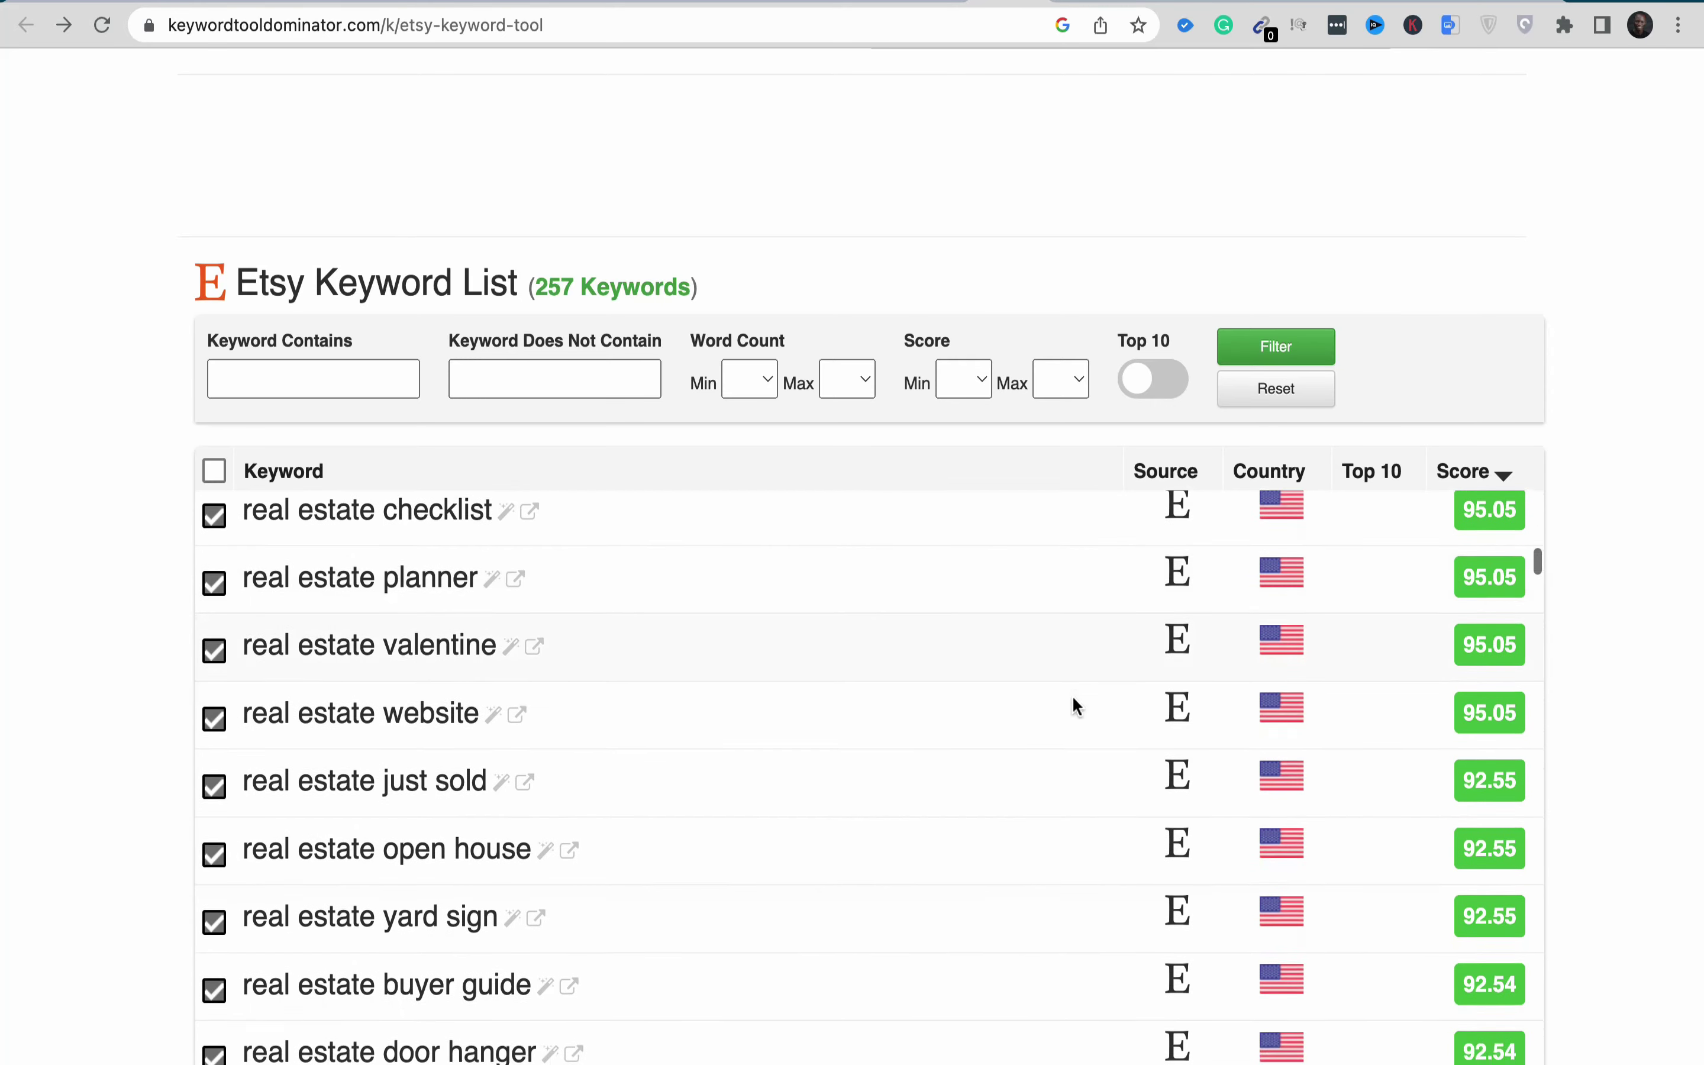
scroll(1073, 705, down, 1)
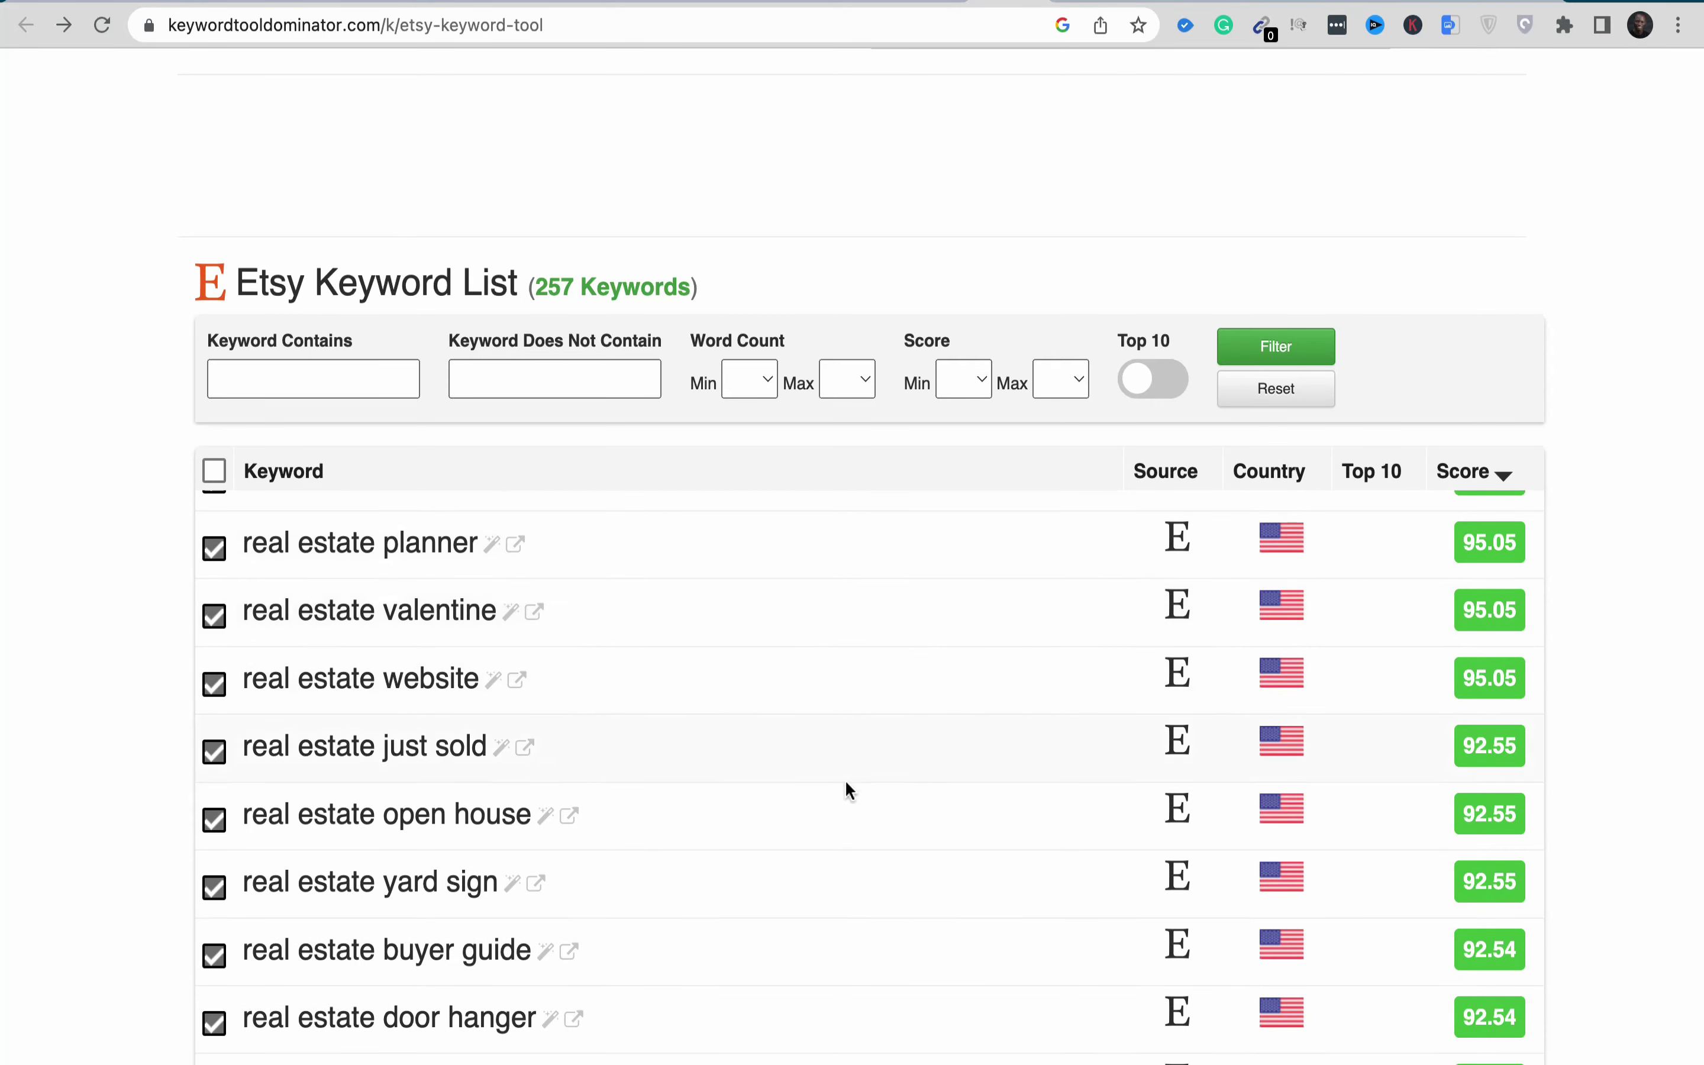
scroll(846, 781, down, 10)
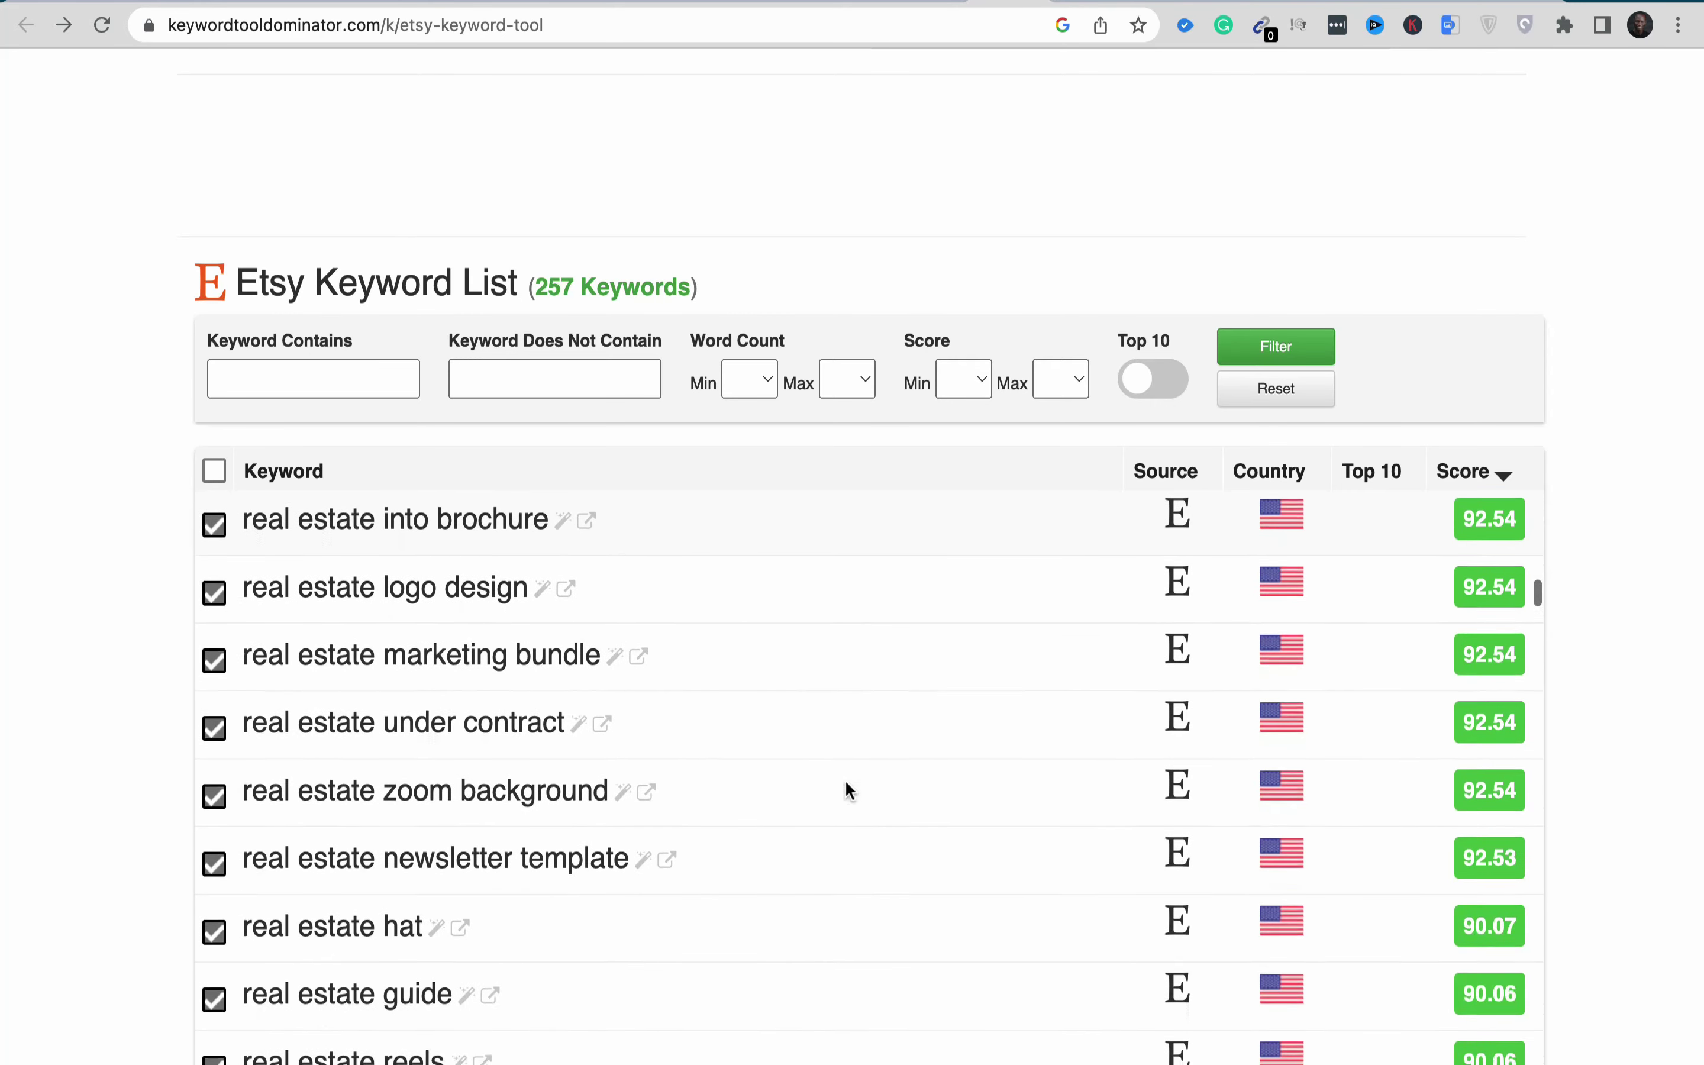
scroll(846, 782, down, 8)
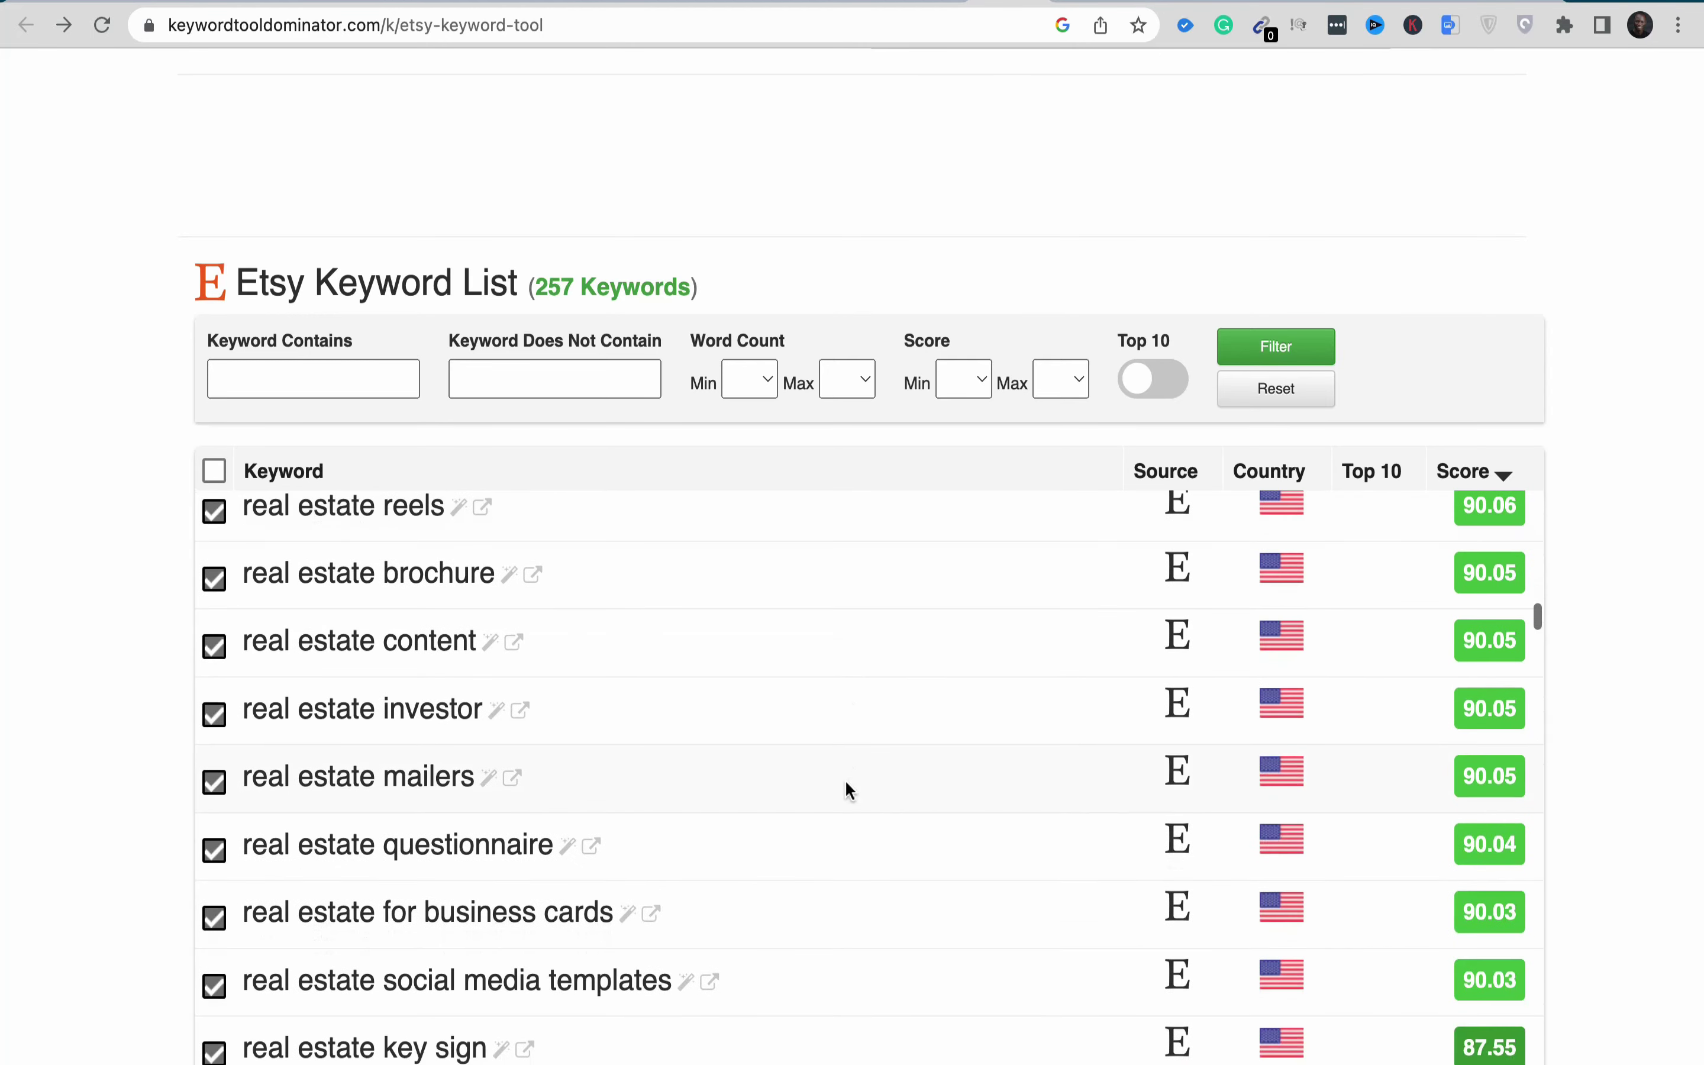
scroll(846, 782, down, 7)
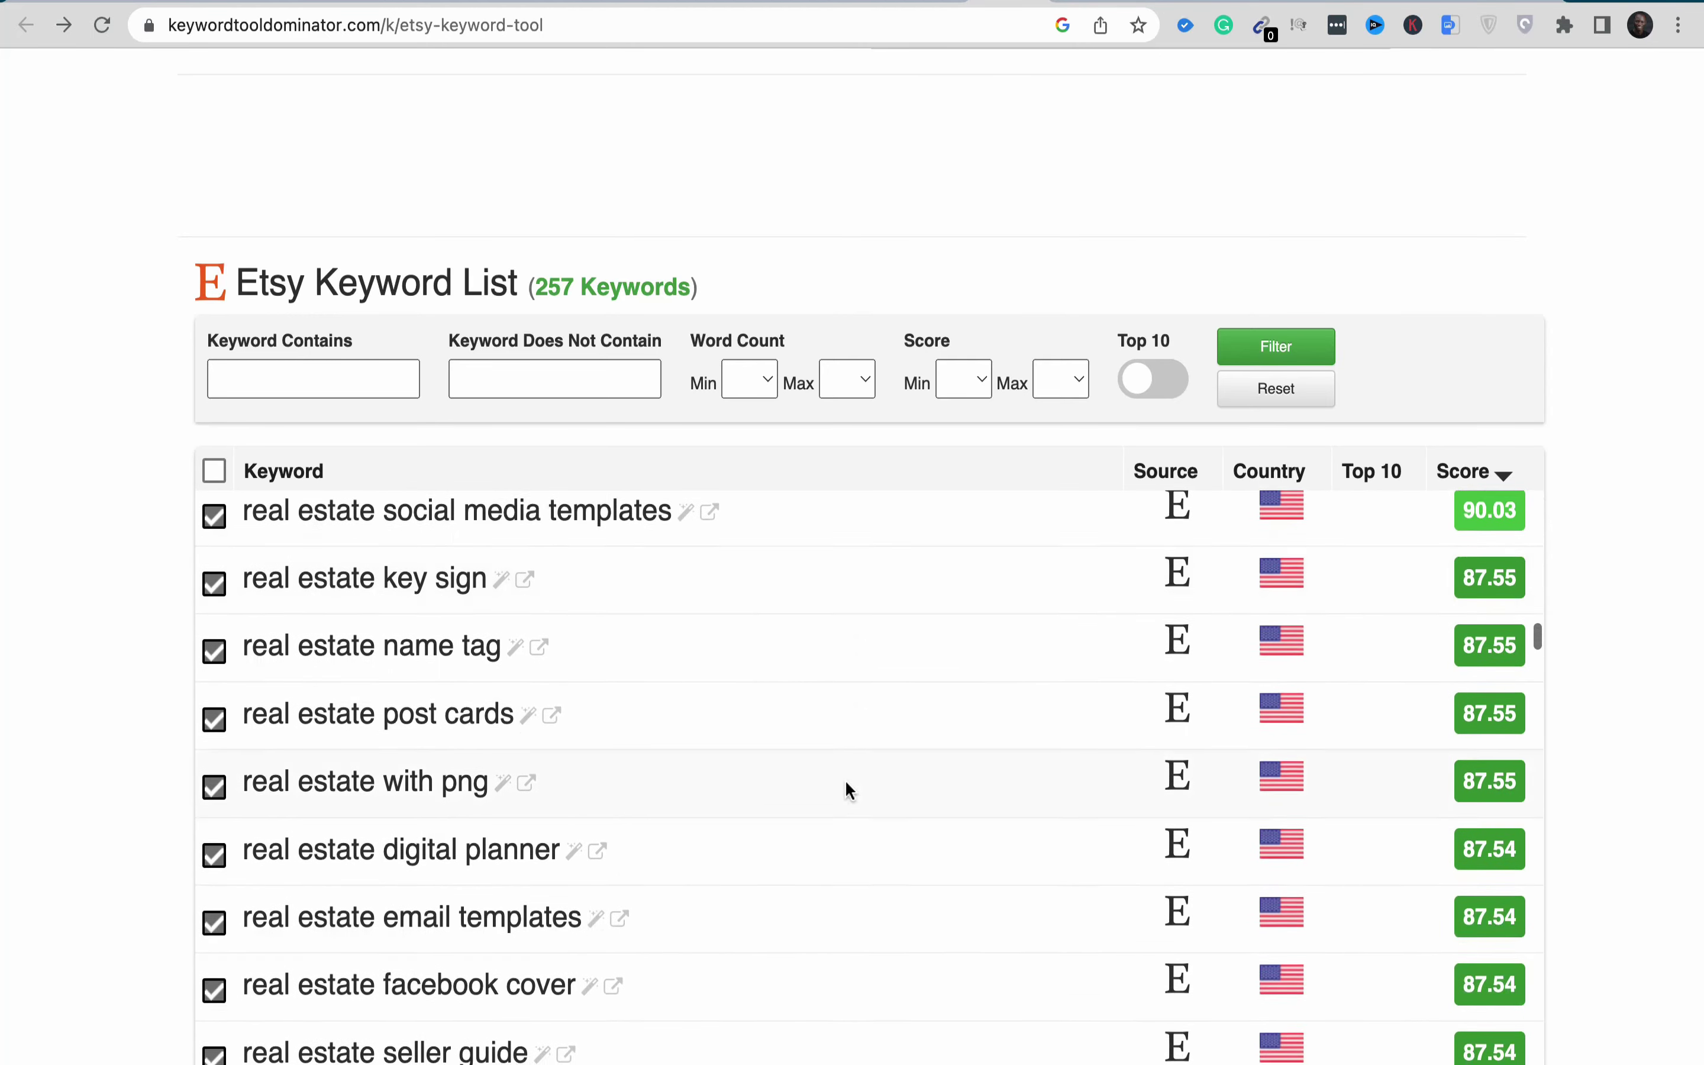
scroll(845, 780, down, 5)
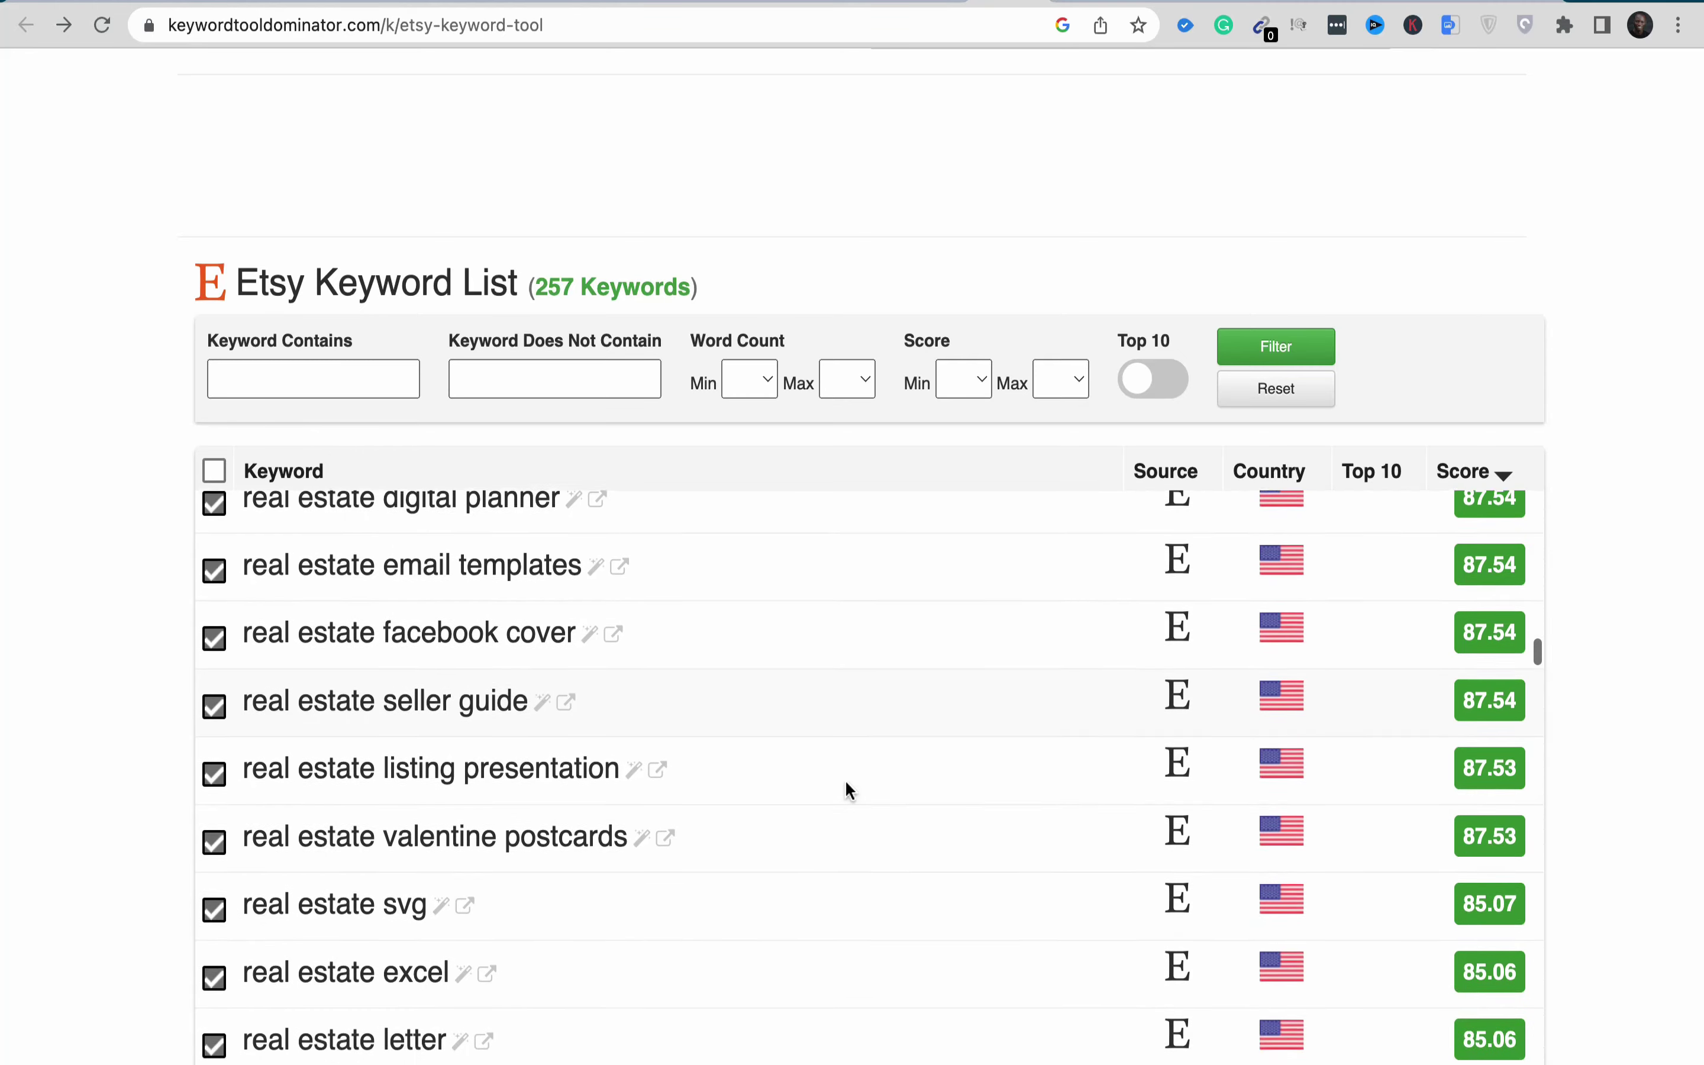
scroll(845, 779, down, 6)
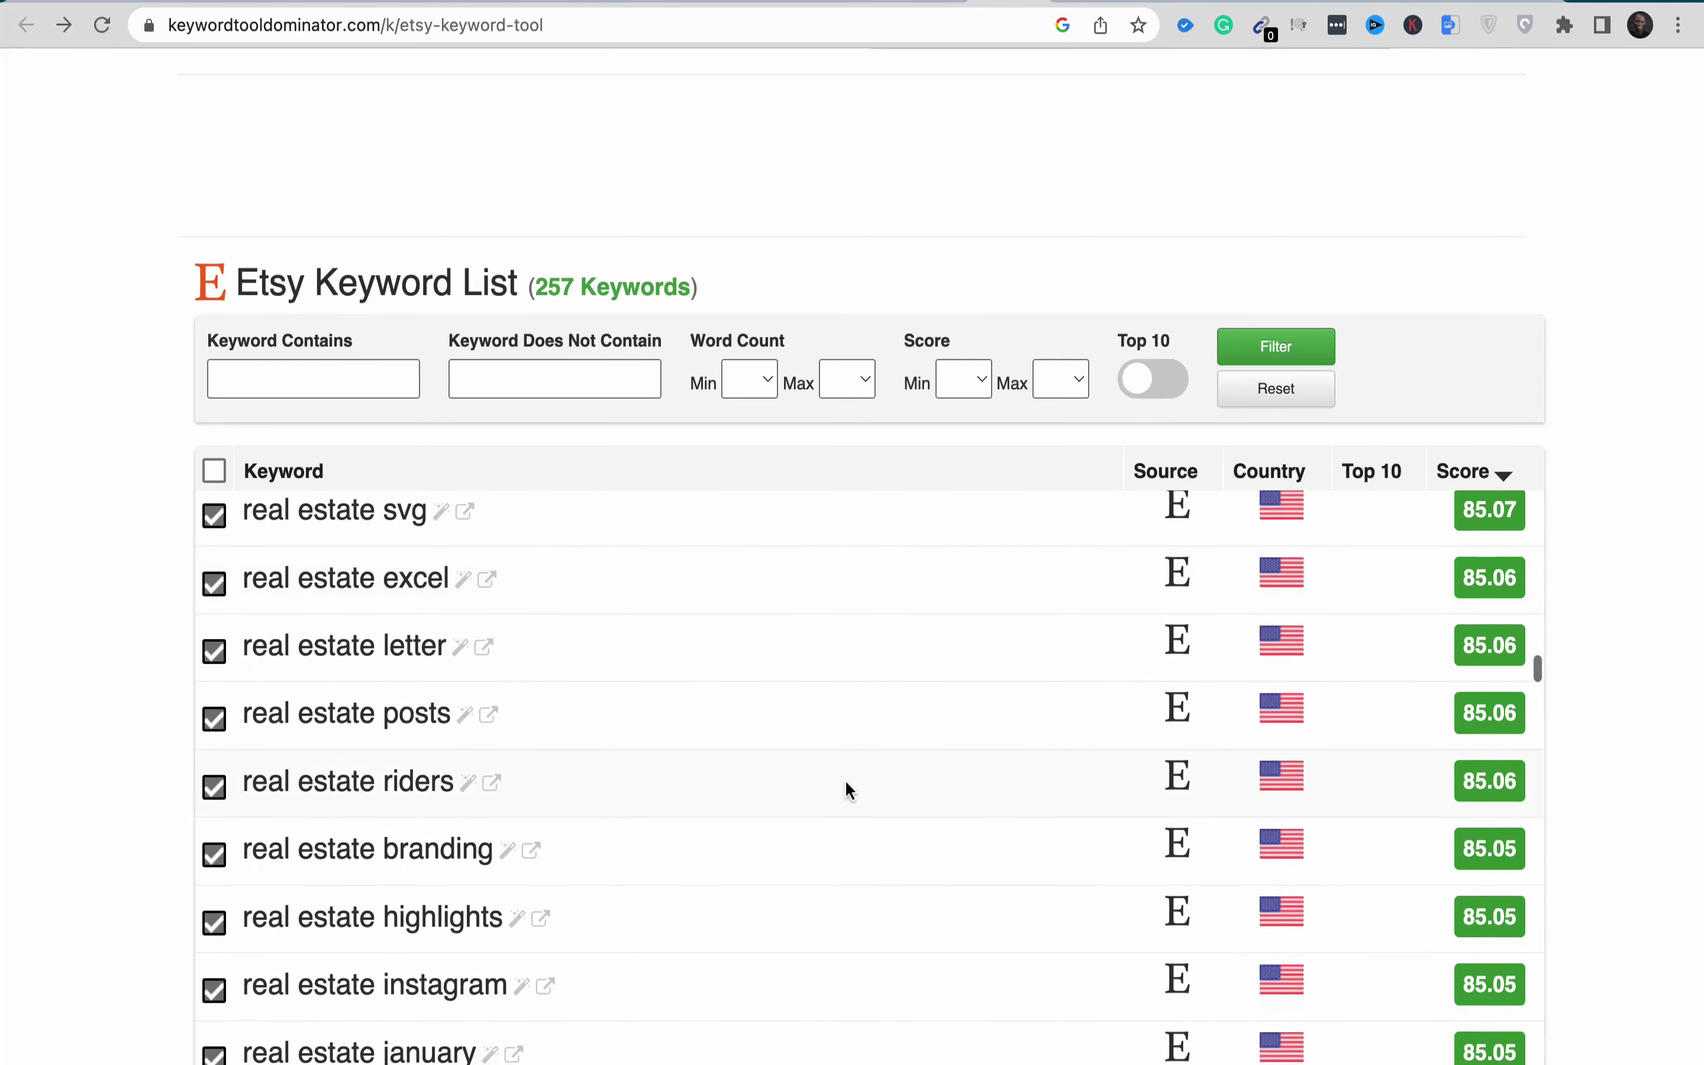
scroll(846, 783, down, 6)
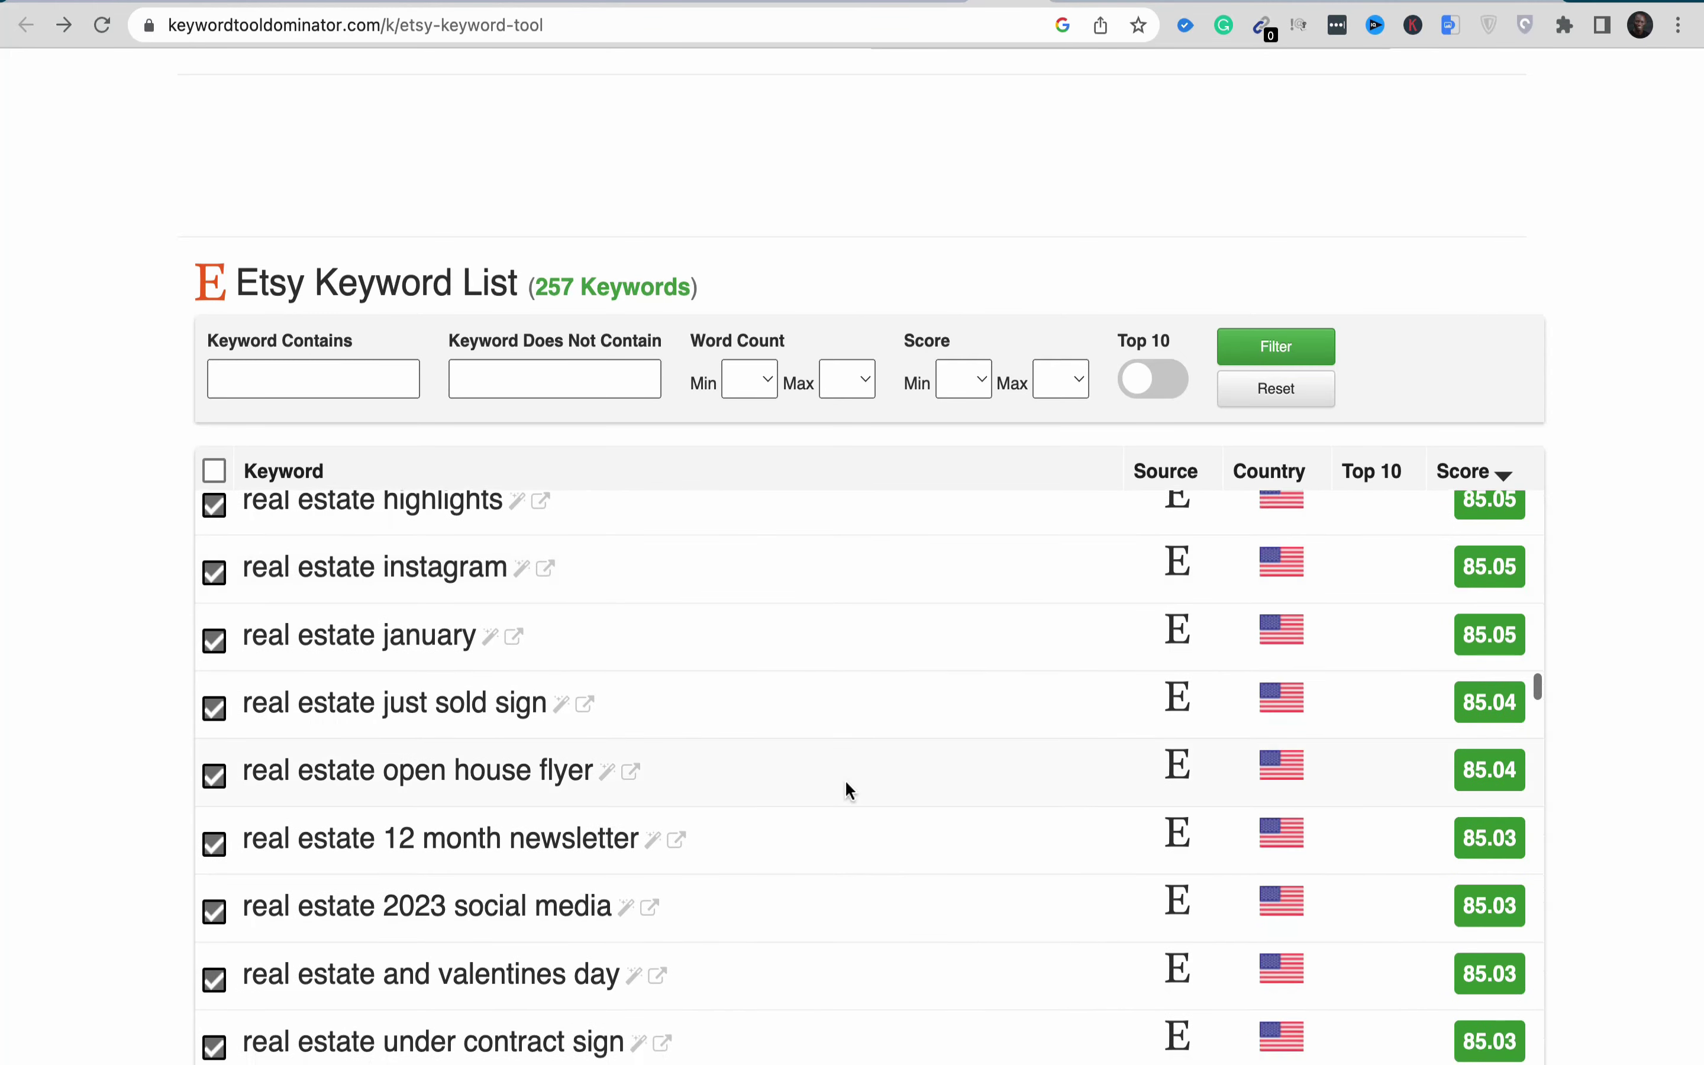
scroll(845, 780, down, 5)
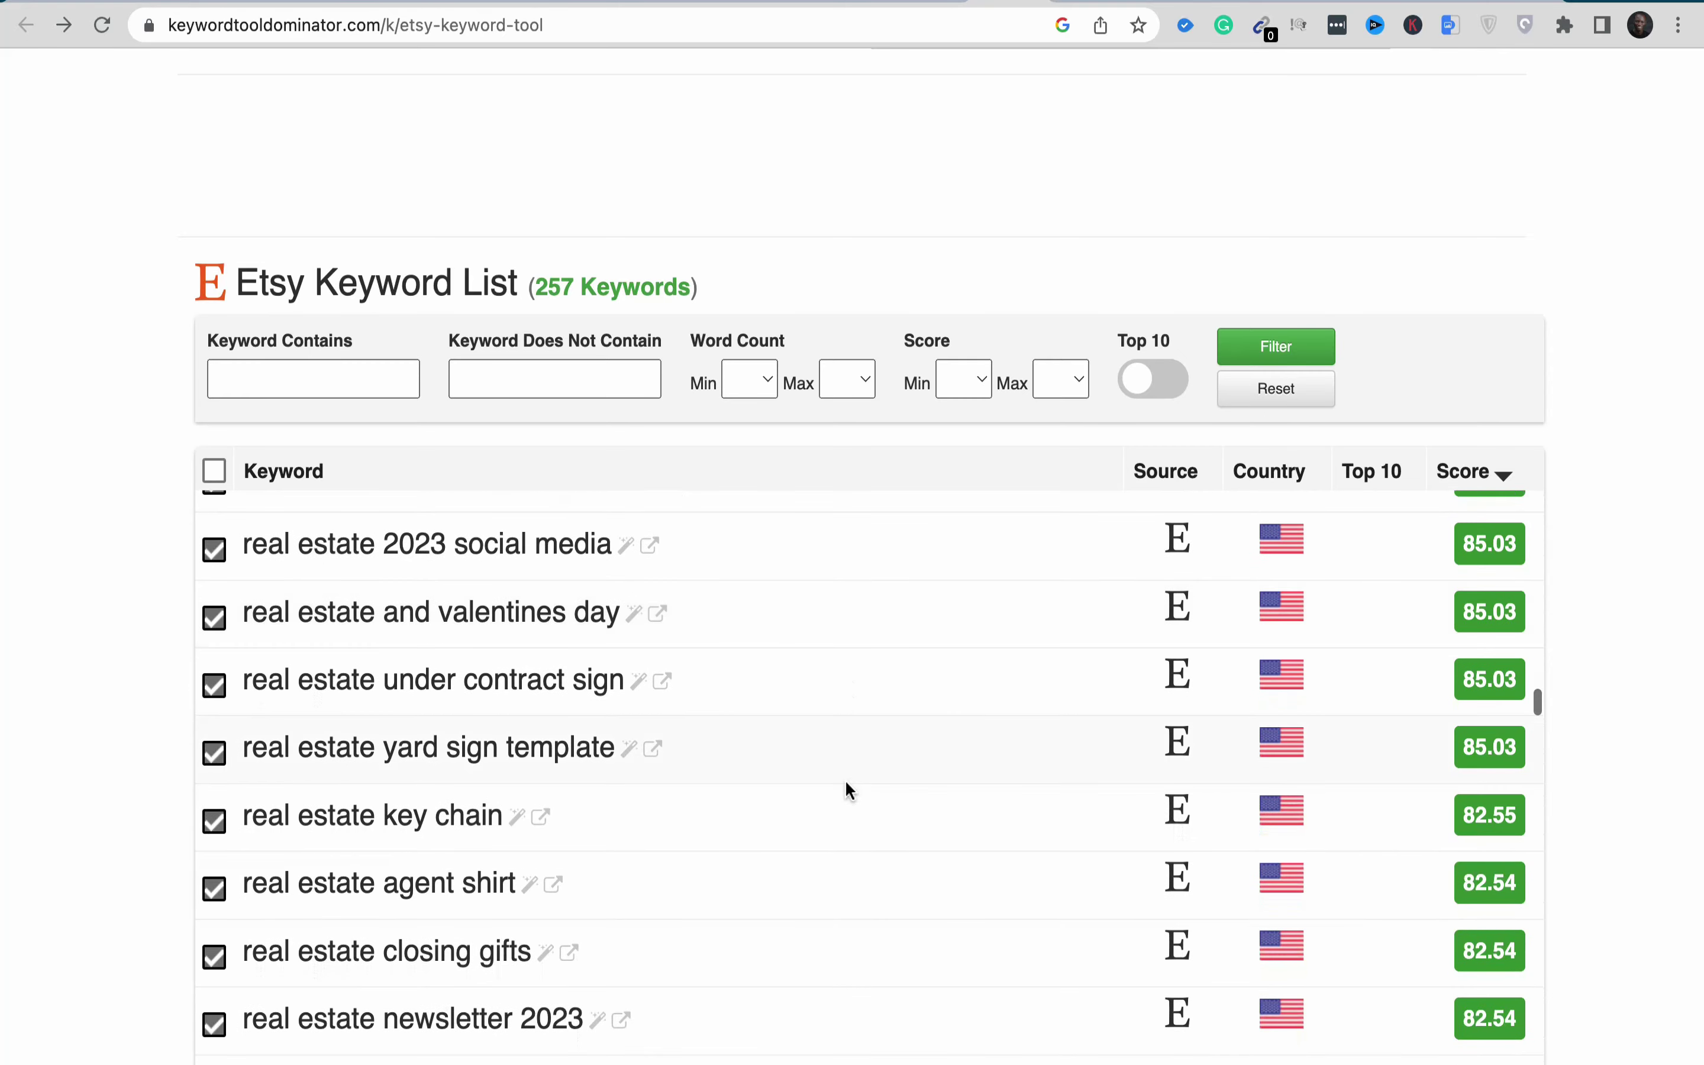
scroll(845, 779, down, 4)
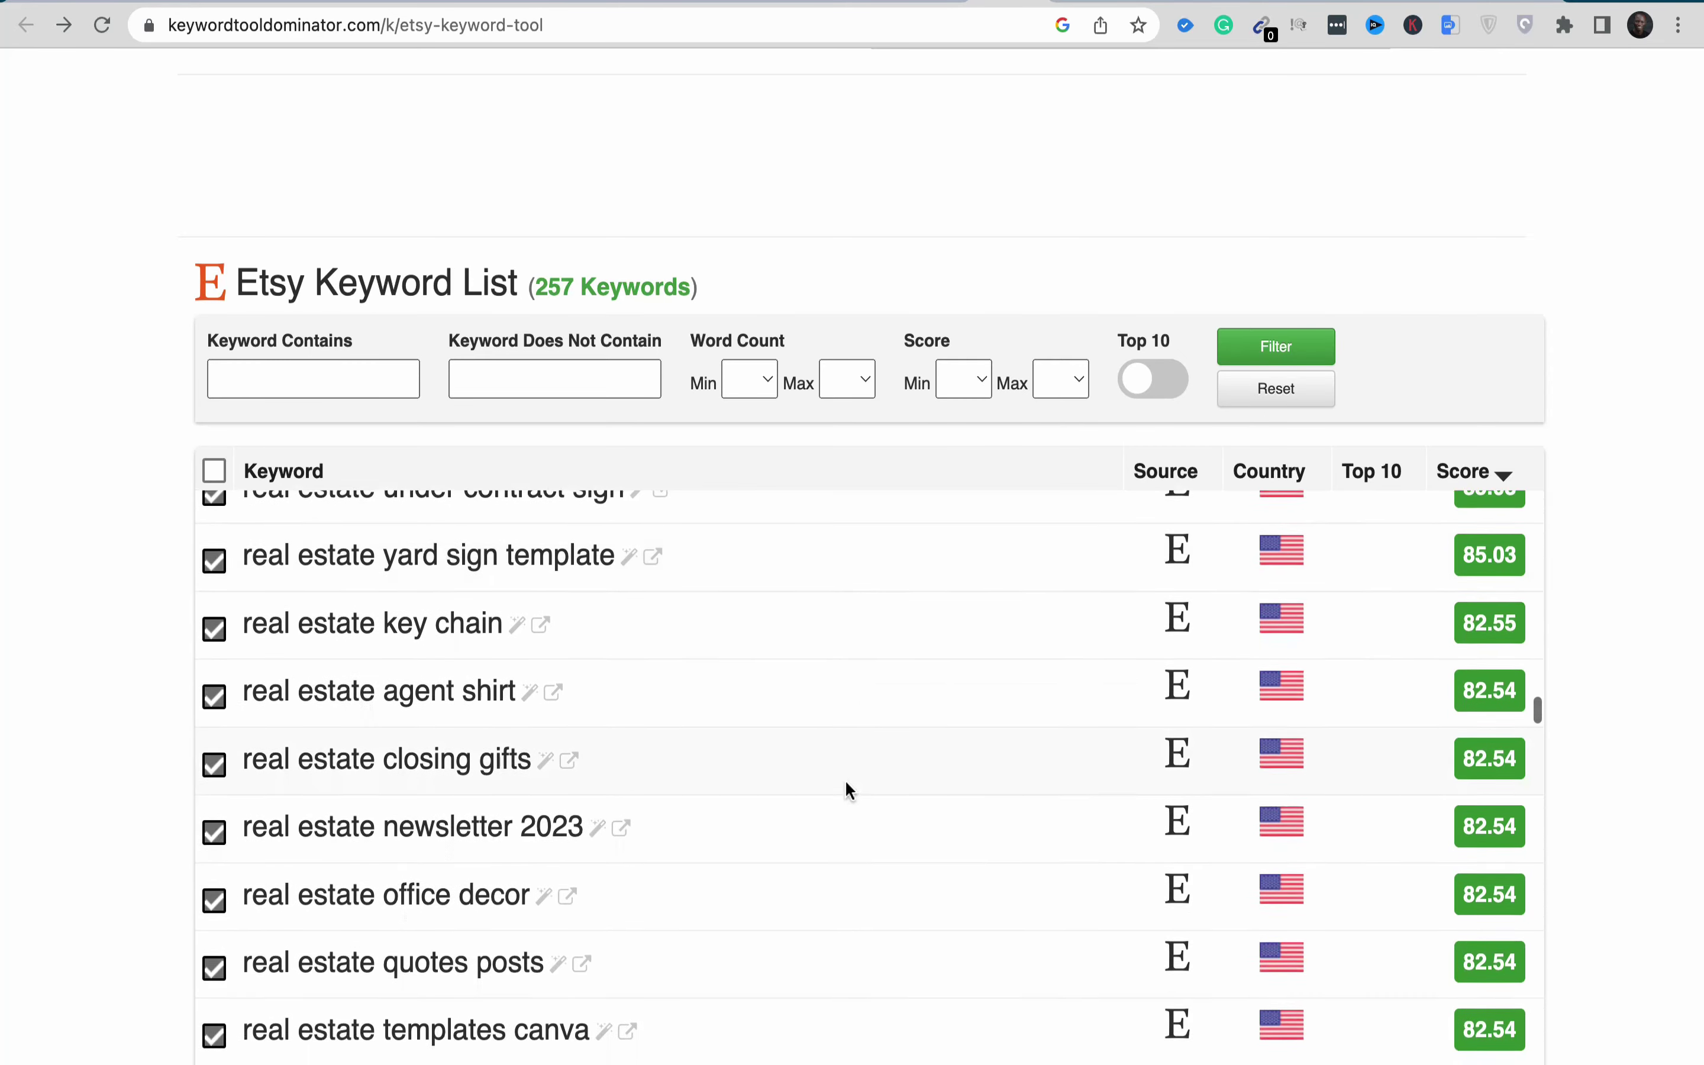
scroll(845, 781, down, 8)
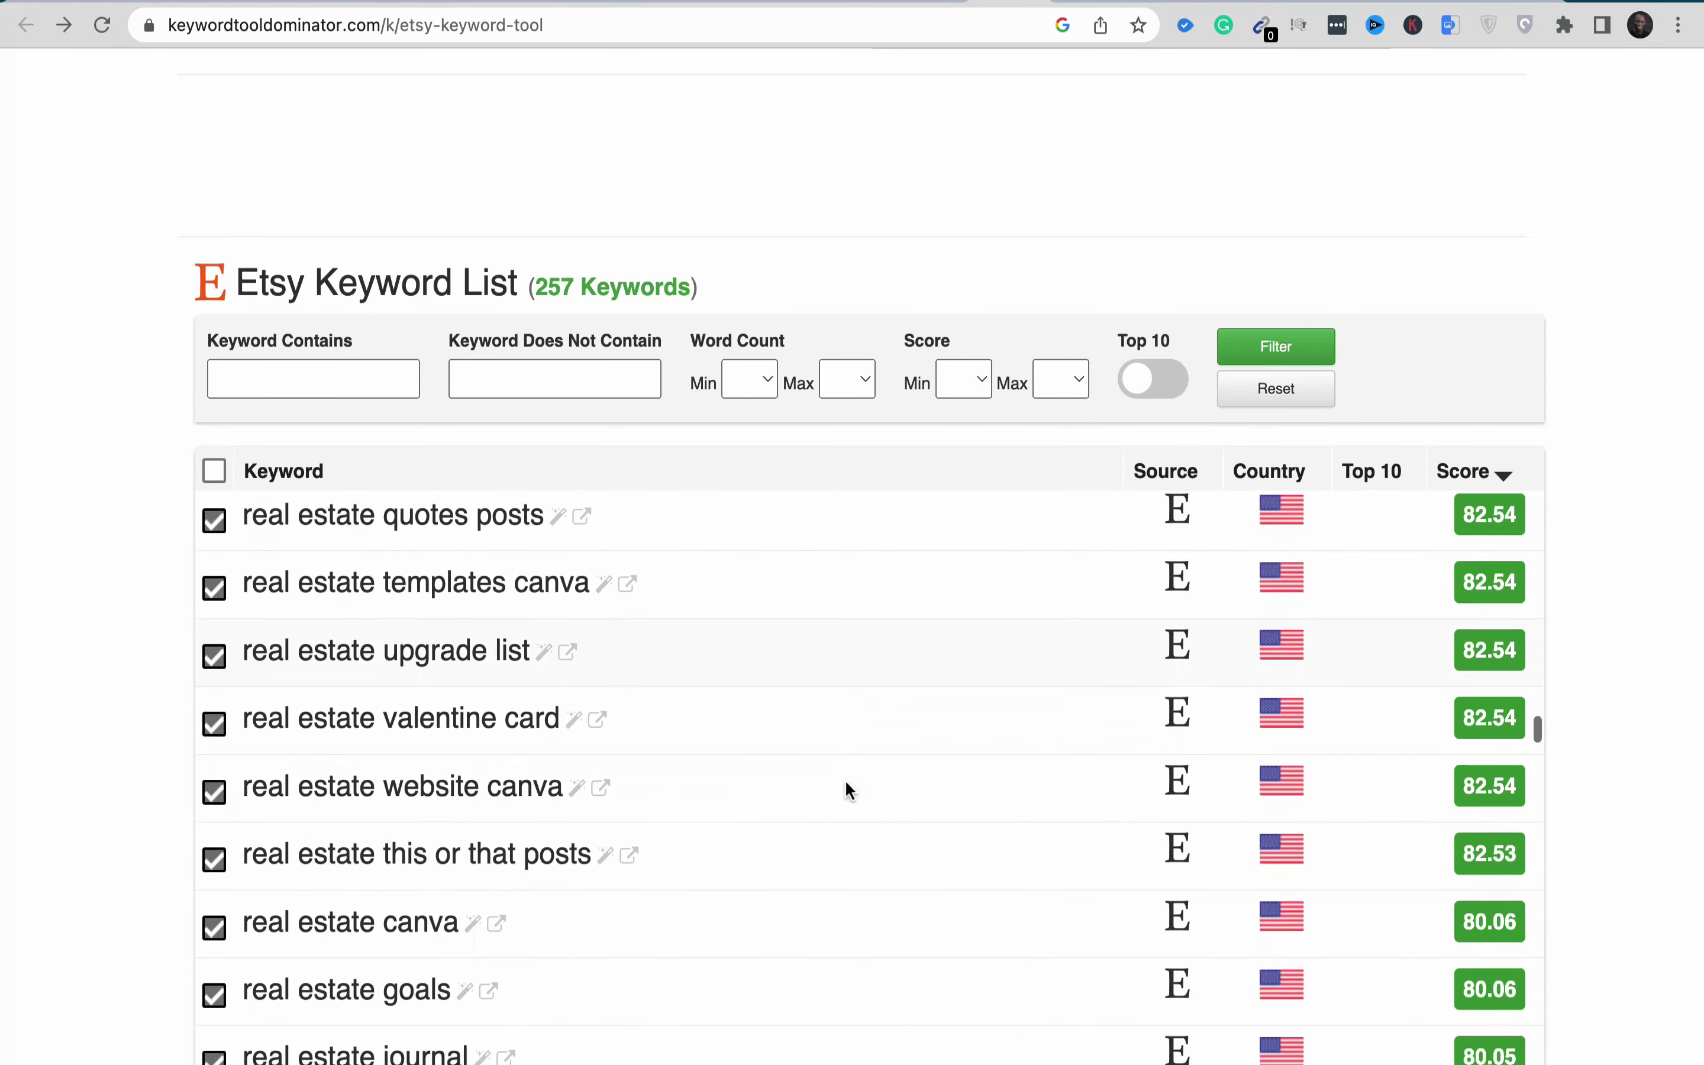
scroll(845, 782, down, 4)
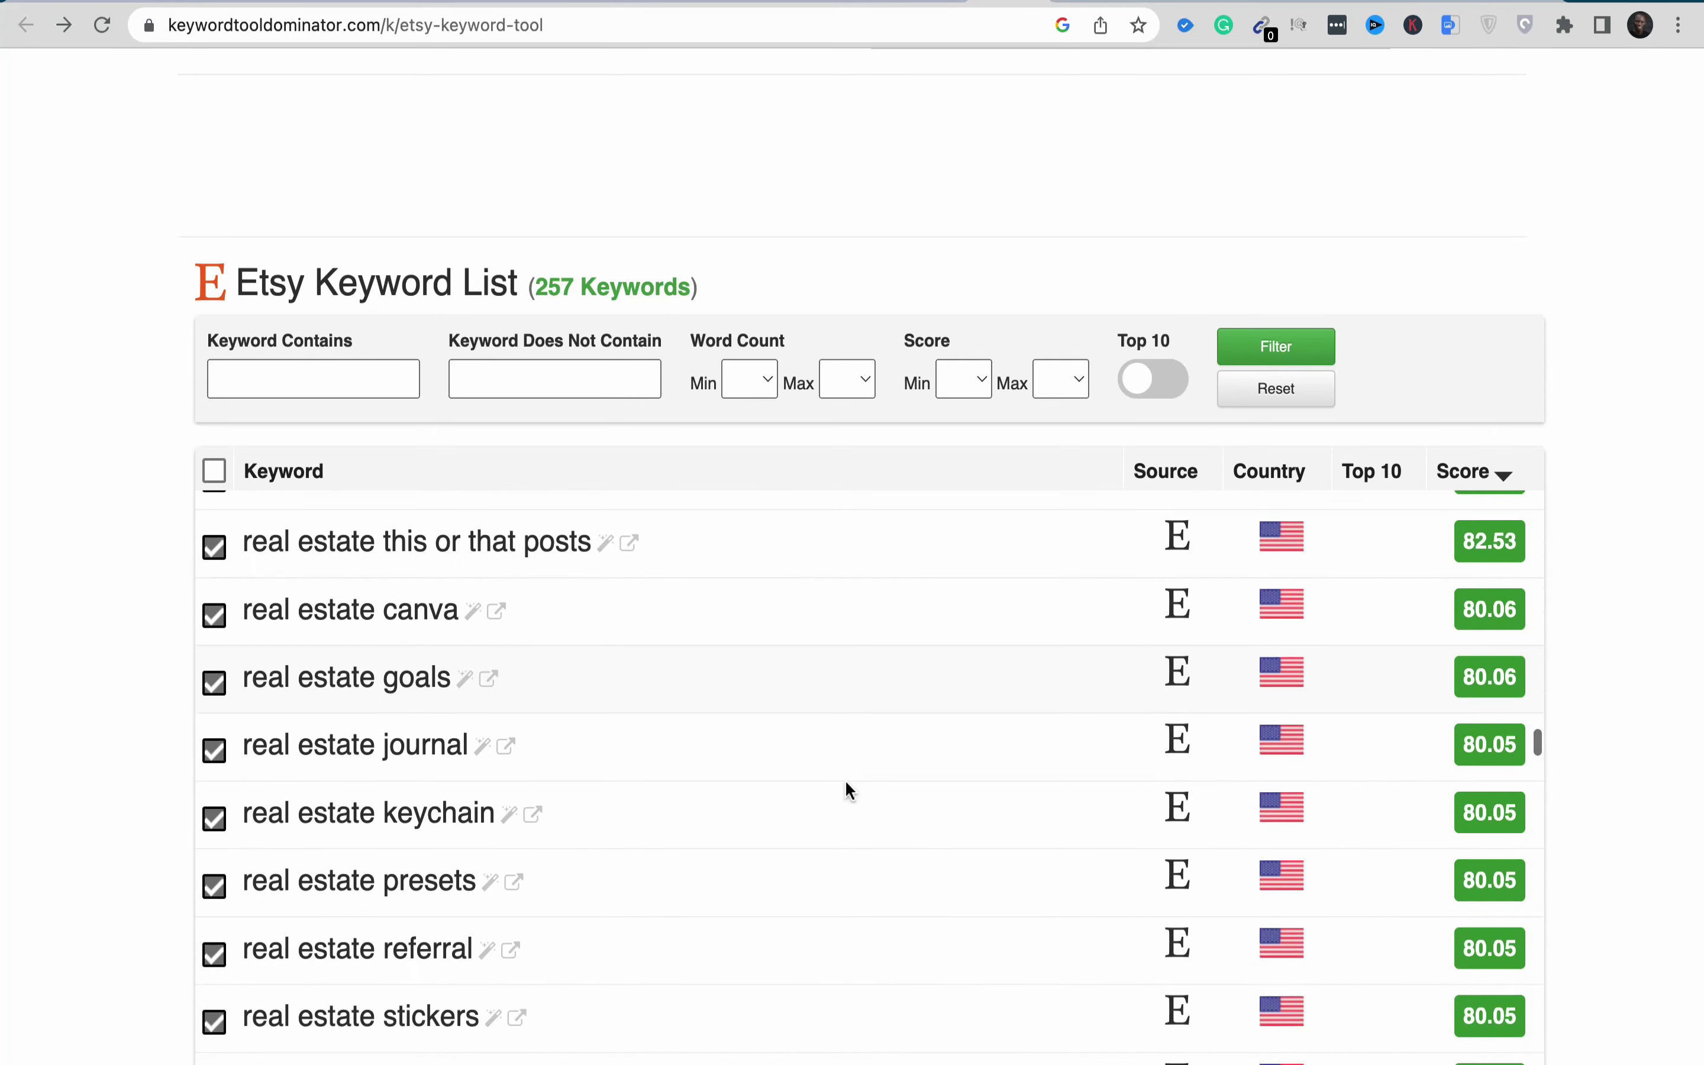
scroll(845, 779, down, 7)
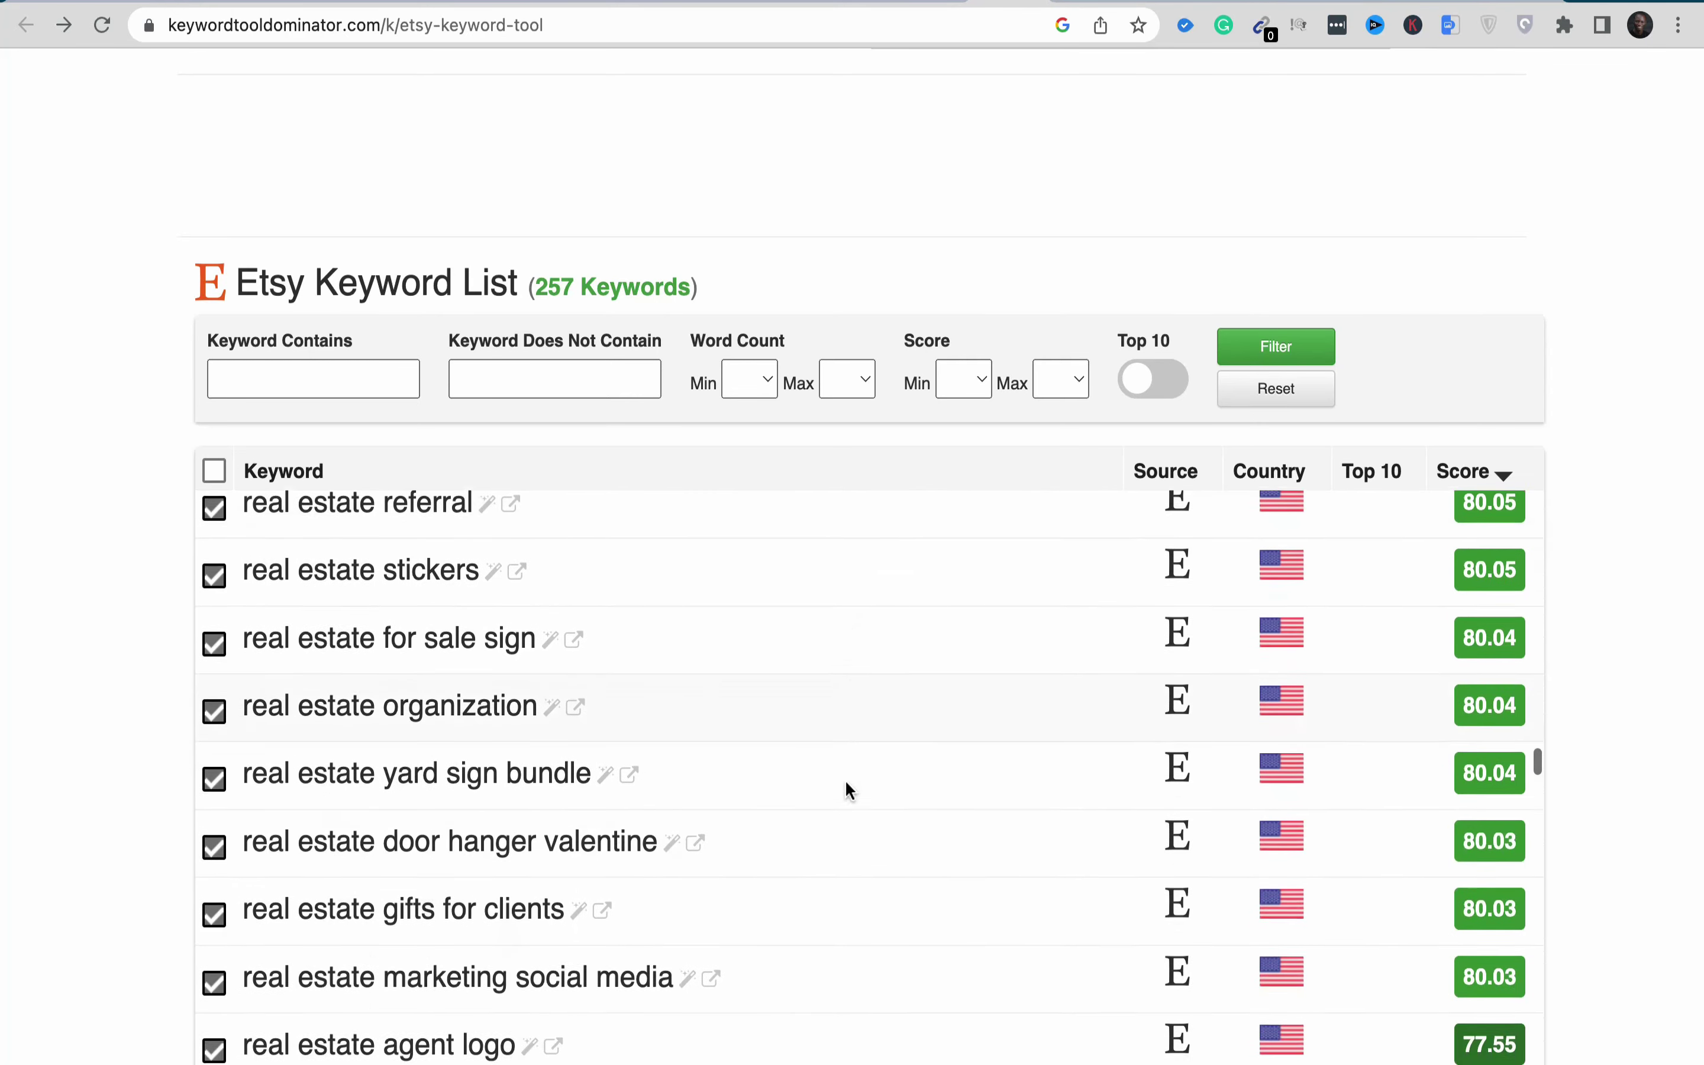
scroll(847, 784, down, 9)
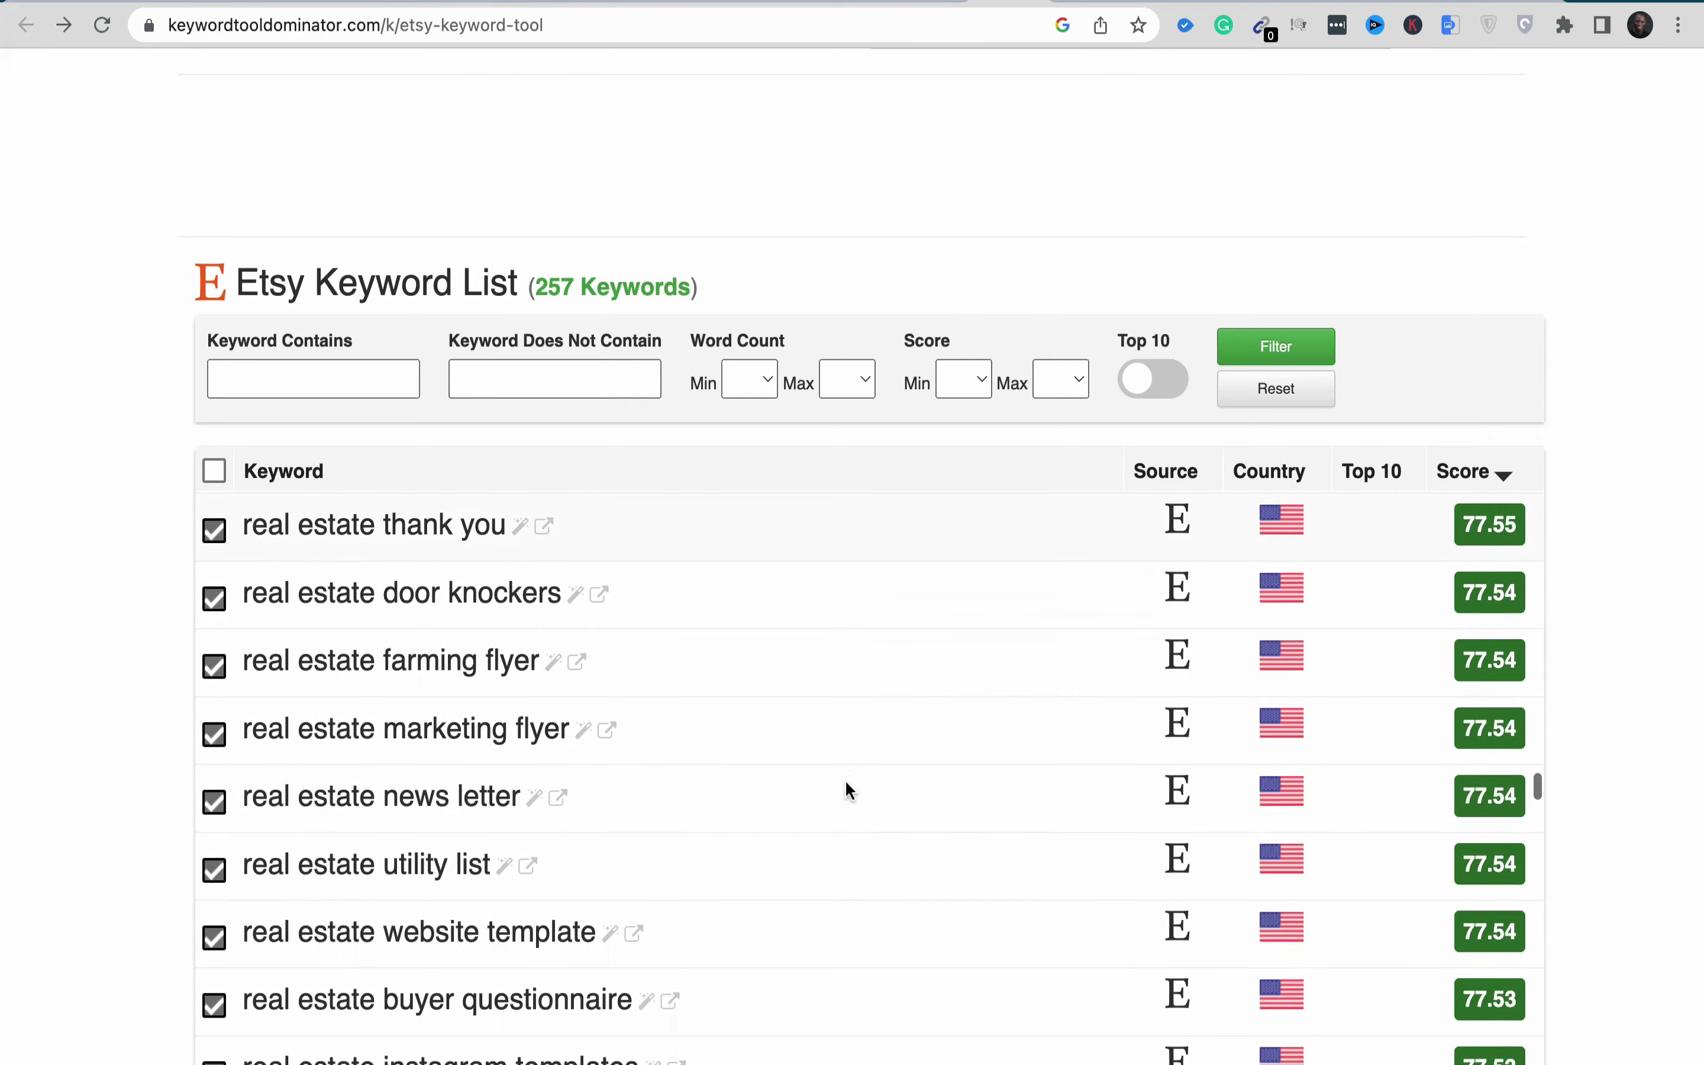
scroll(845, 779, down, 8)
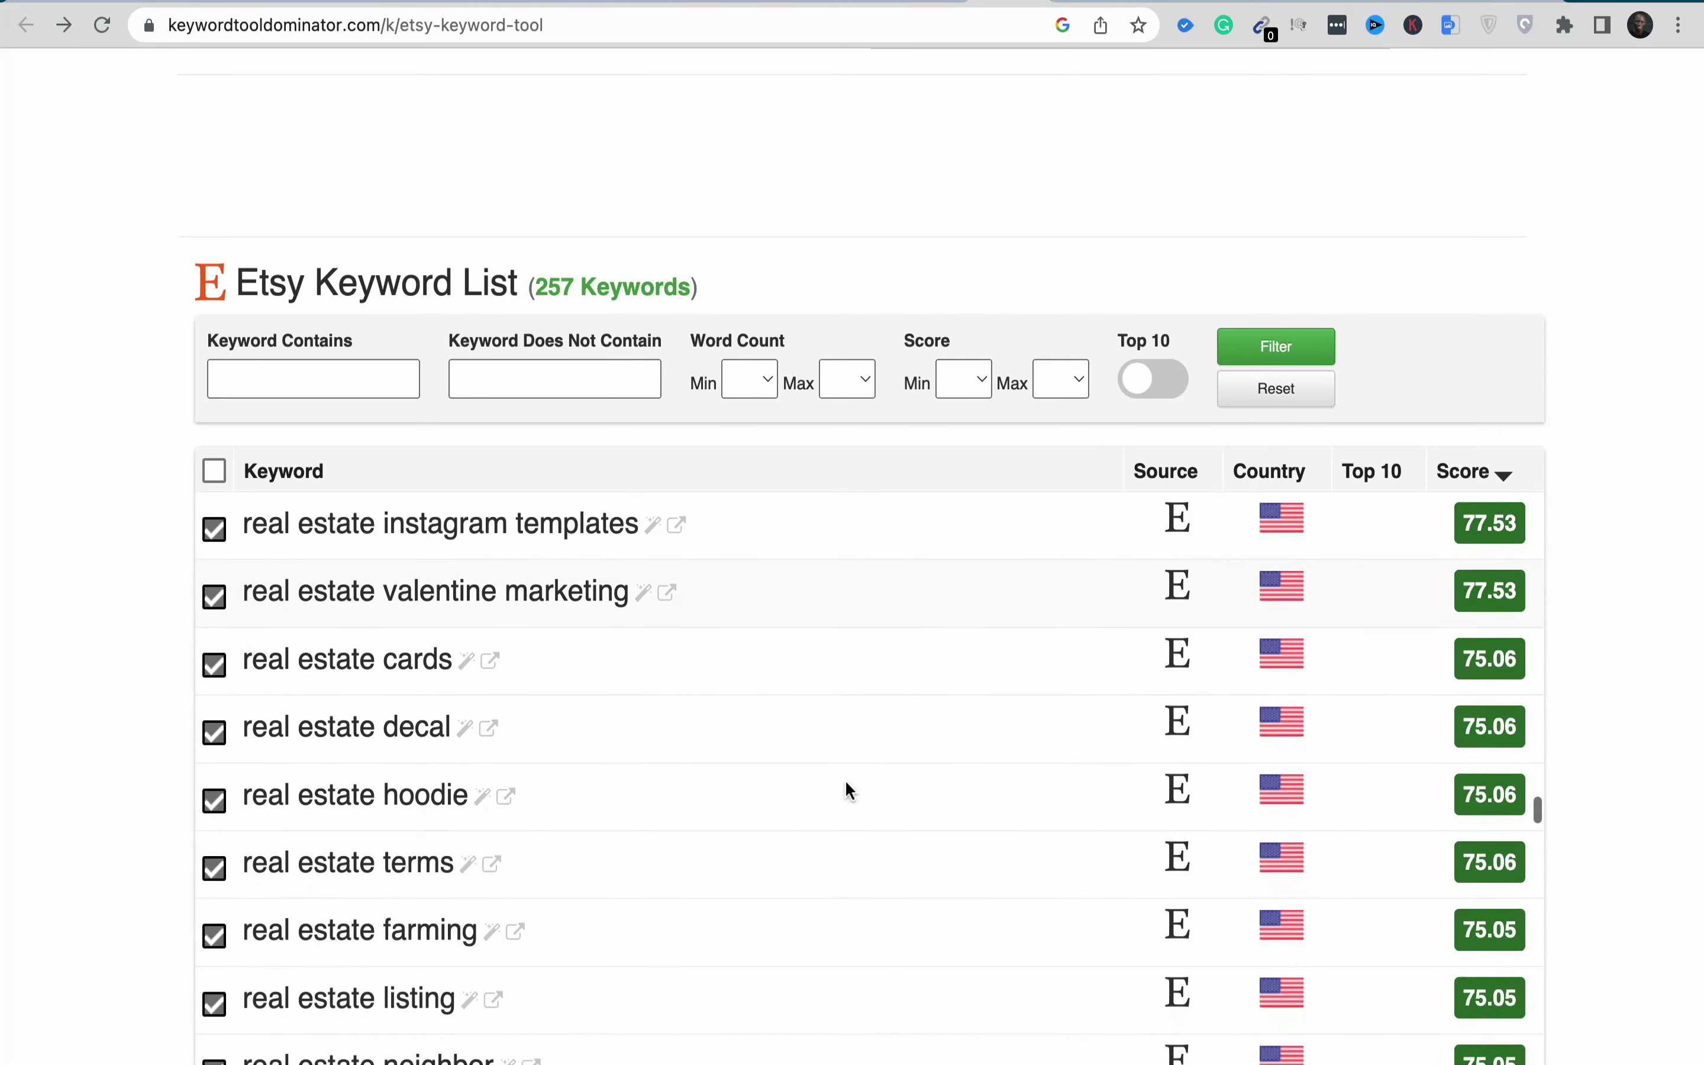
scroll(846, 779, down, 12)
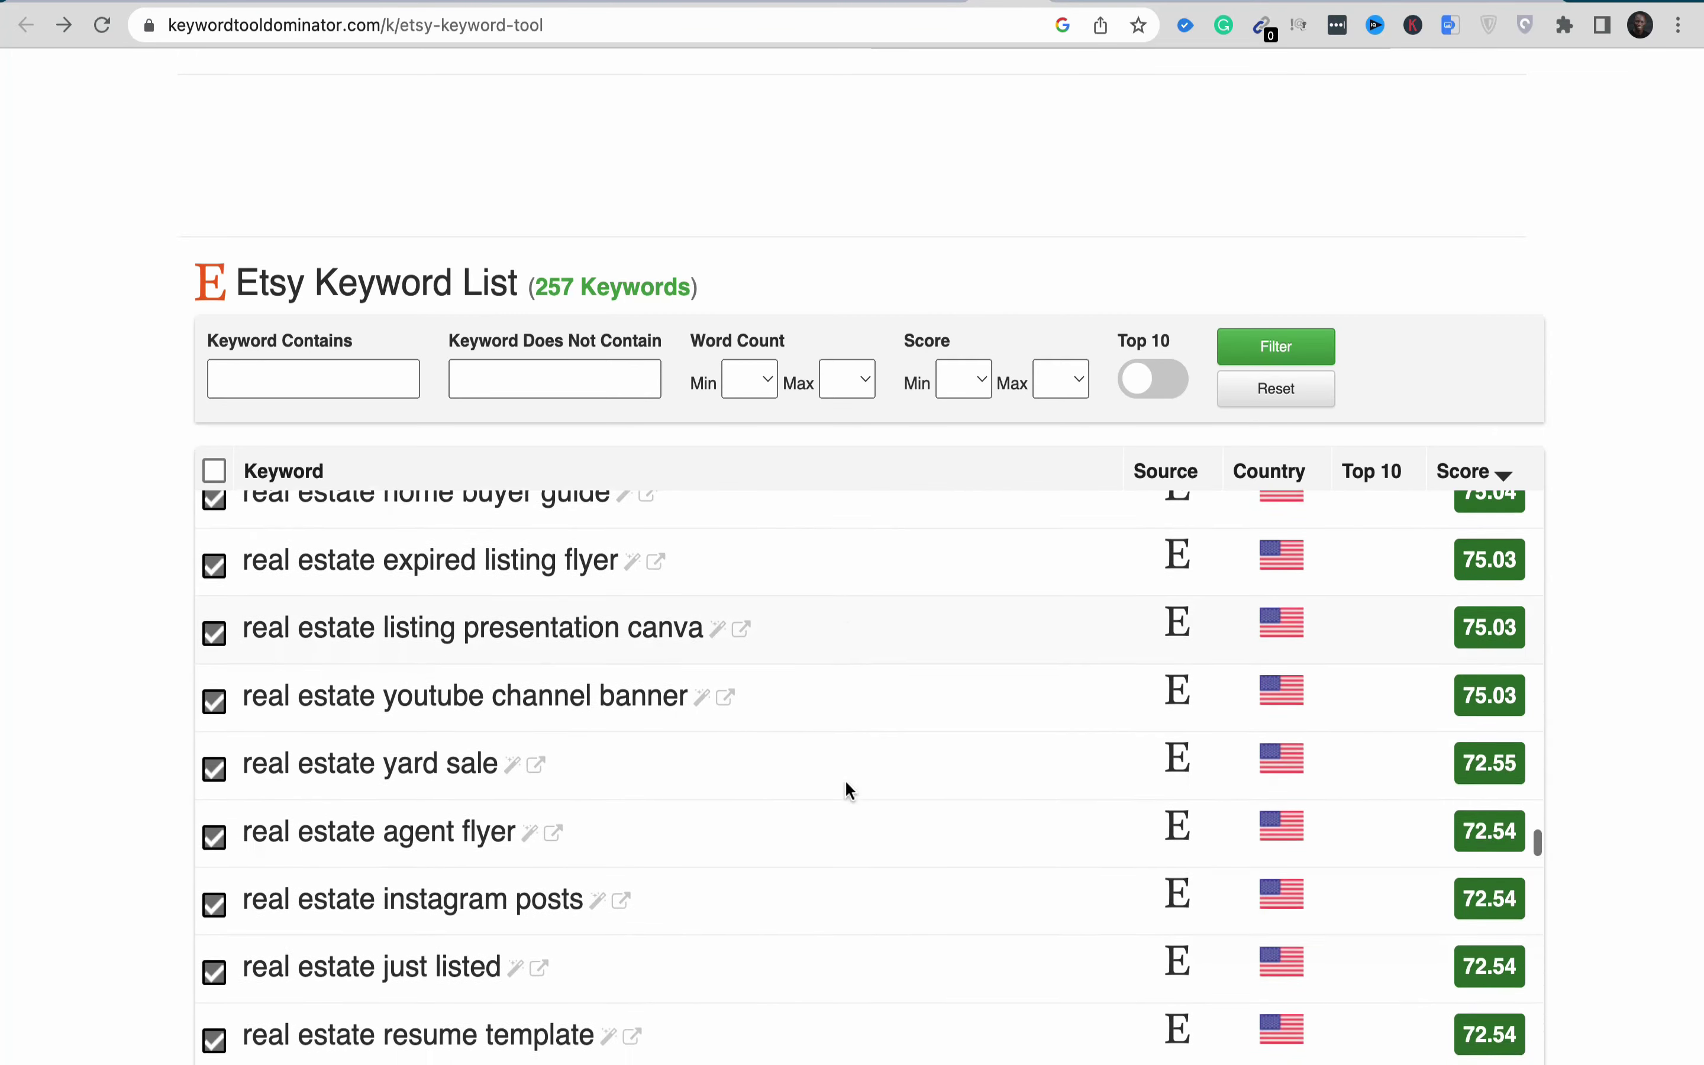
scroll(846, 782, down, 9)
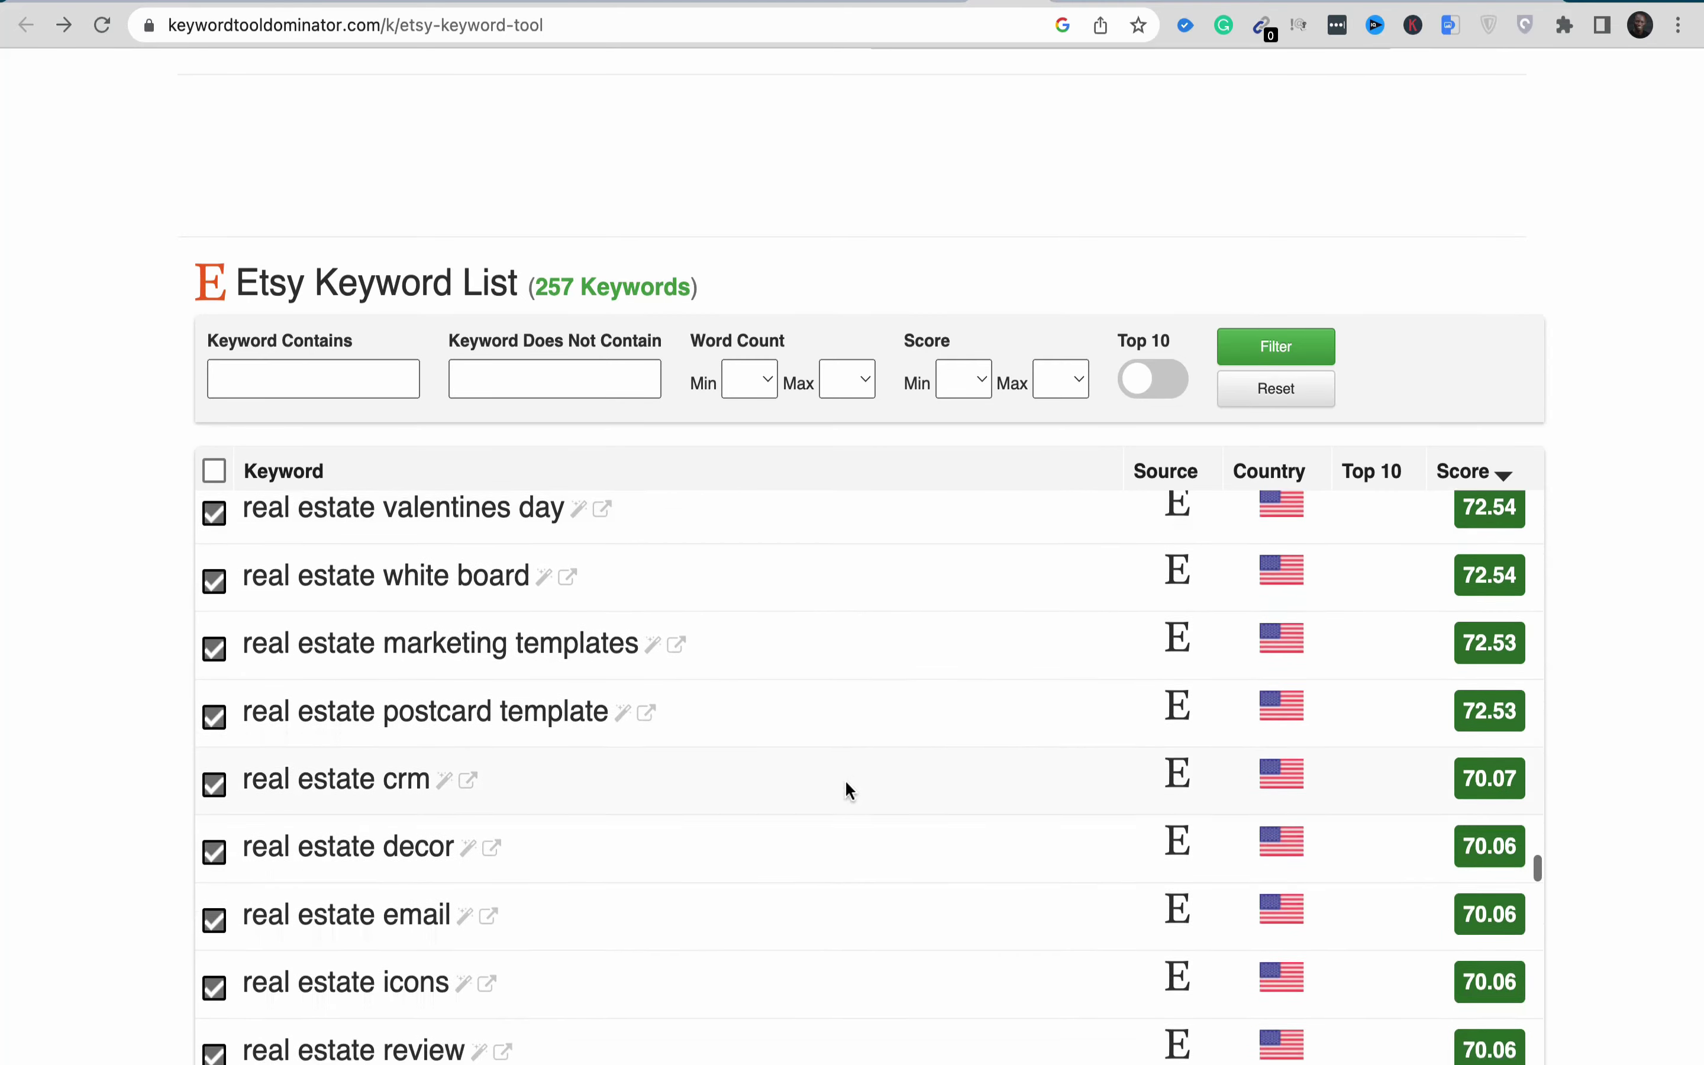
scroll(845, 779, down, 4)
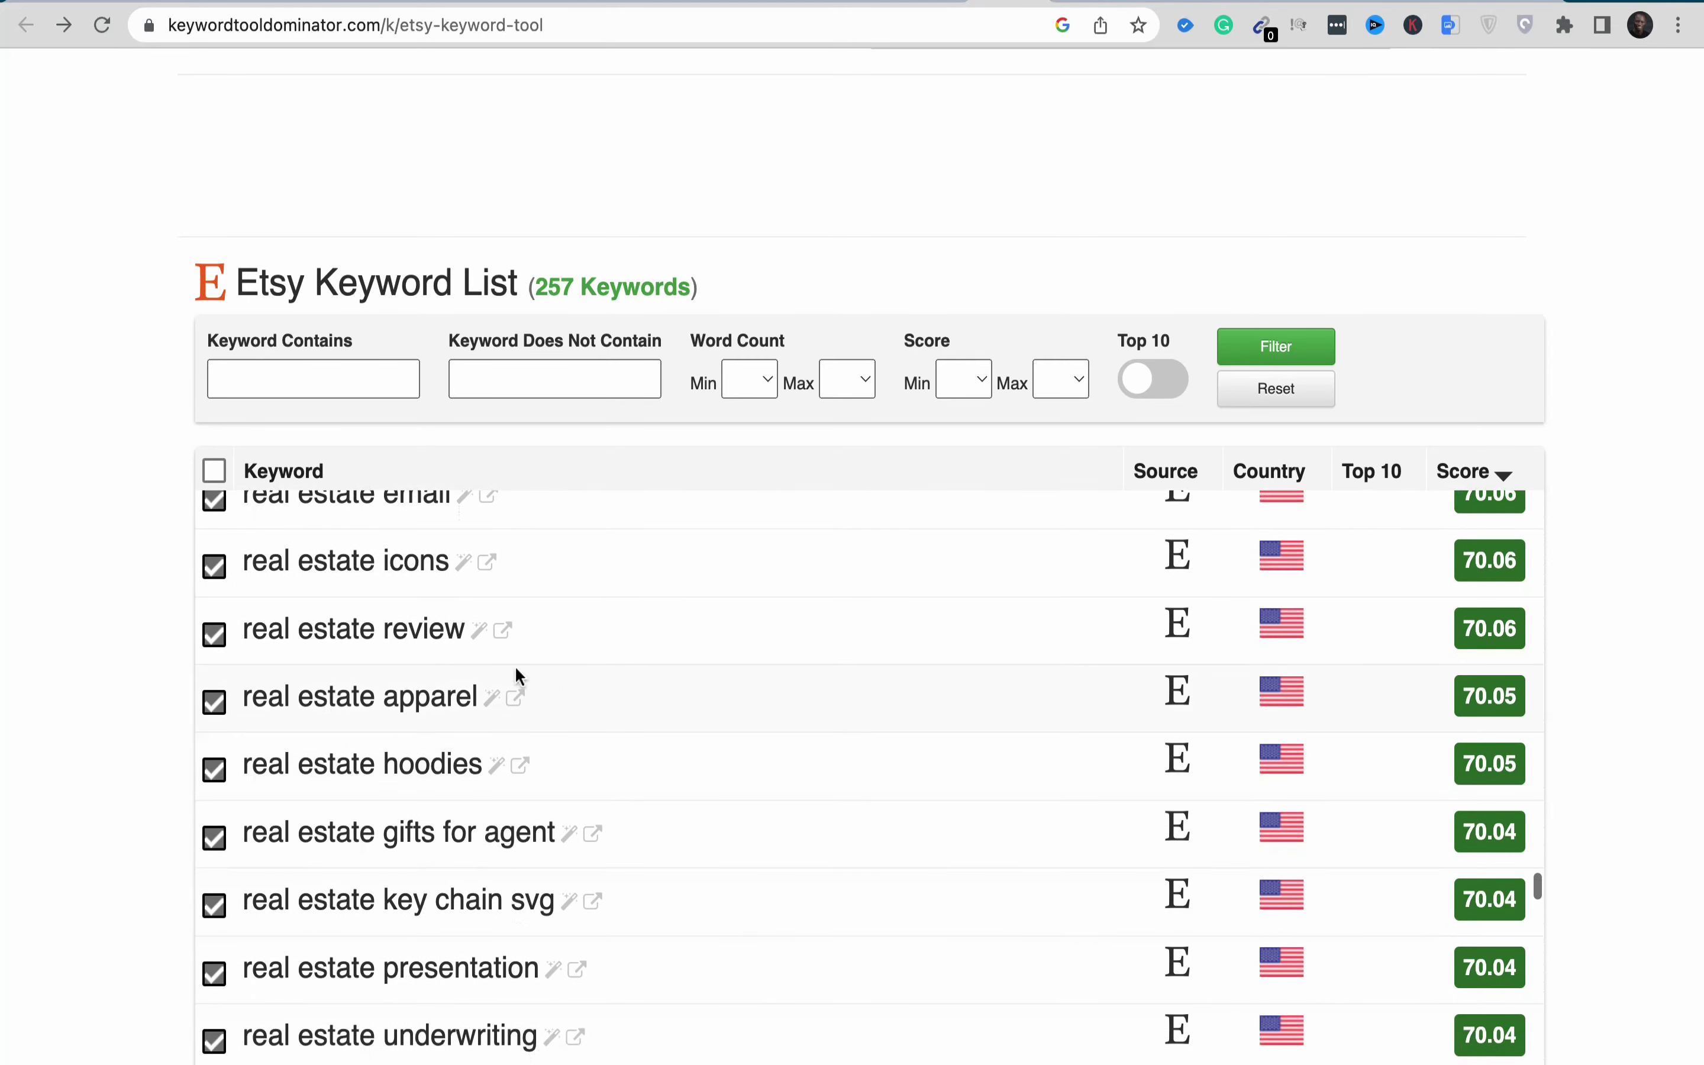
scroll(814, 832, down, 9)
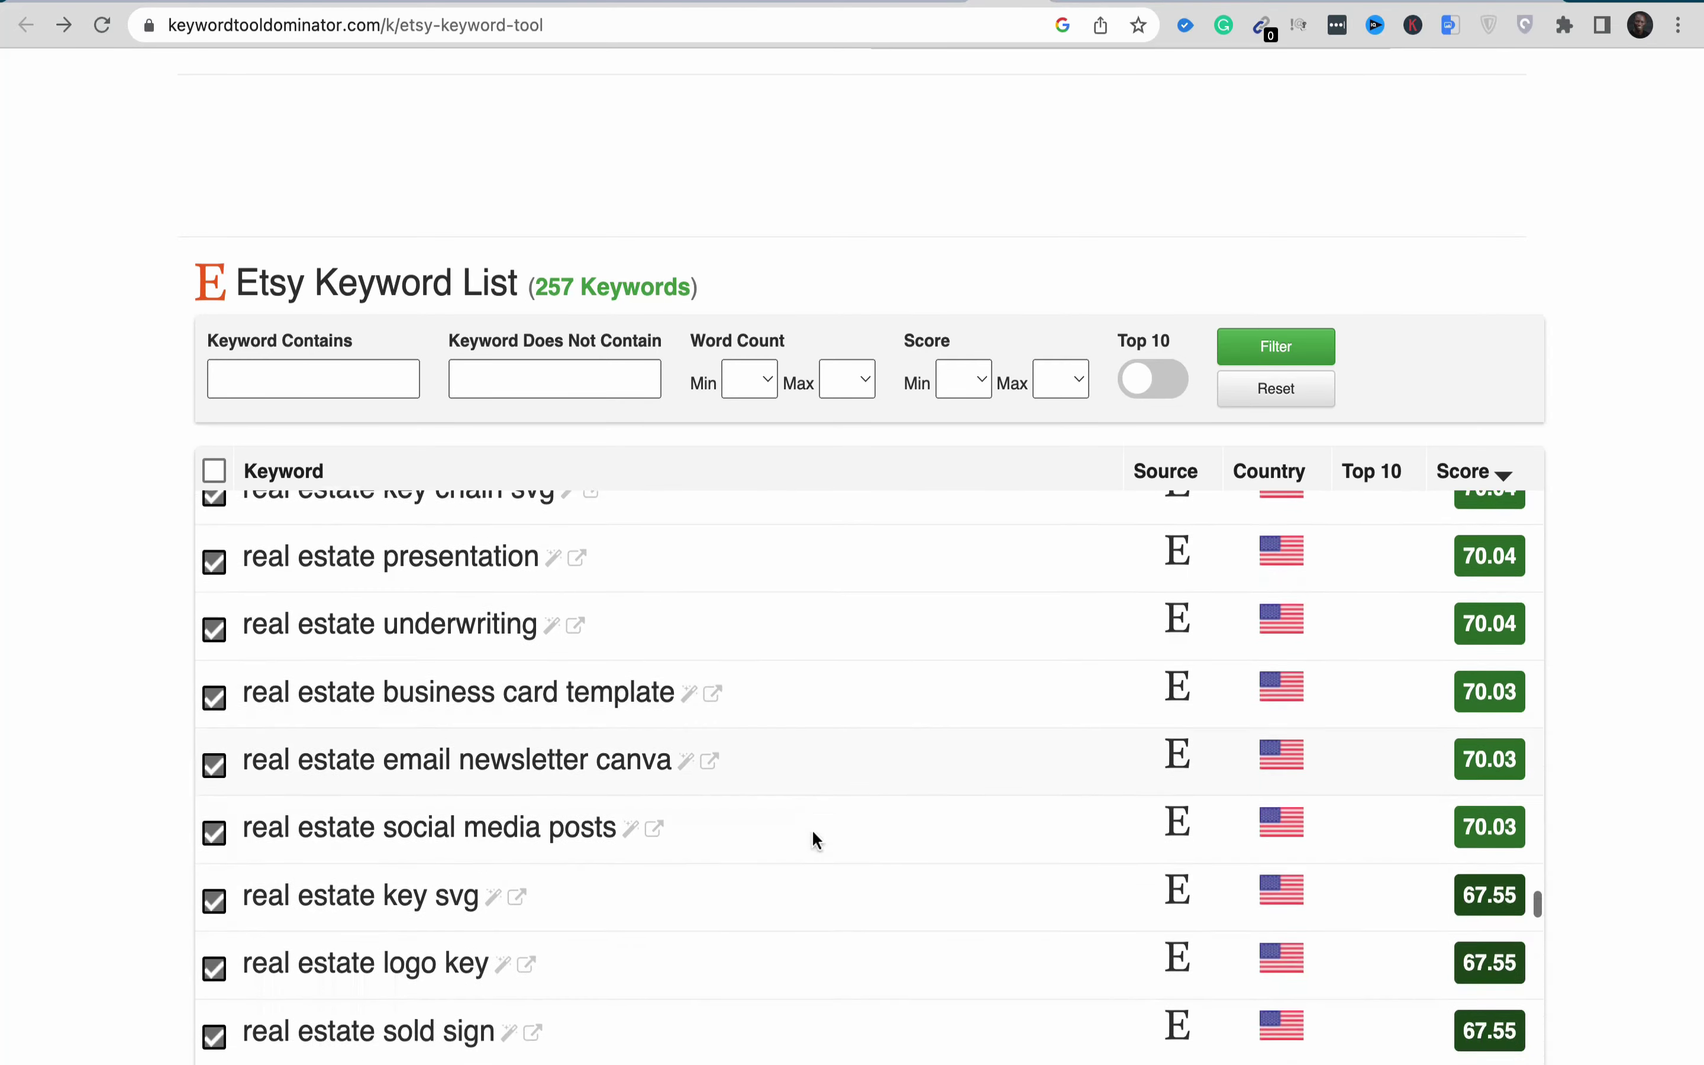
scroll(814, 835, down, 12)
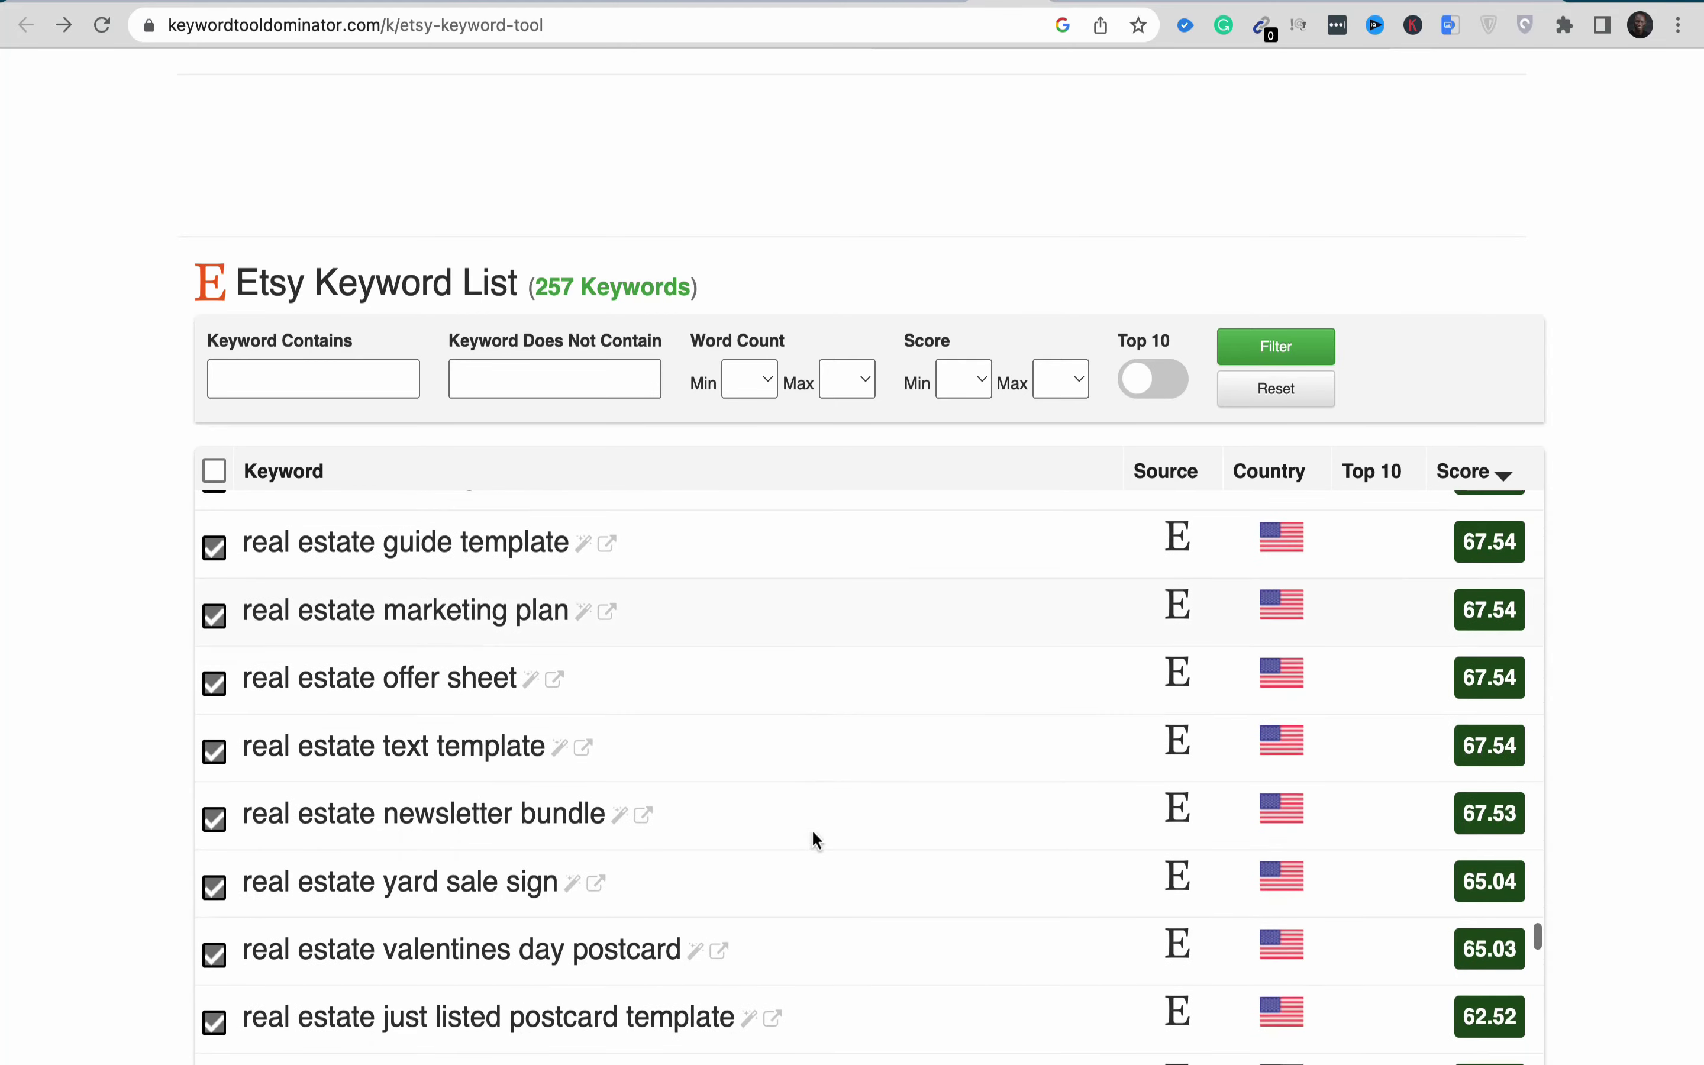
scroll(813, 838, down, 10)
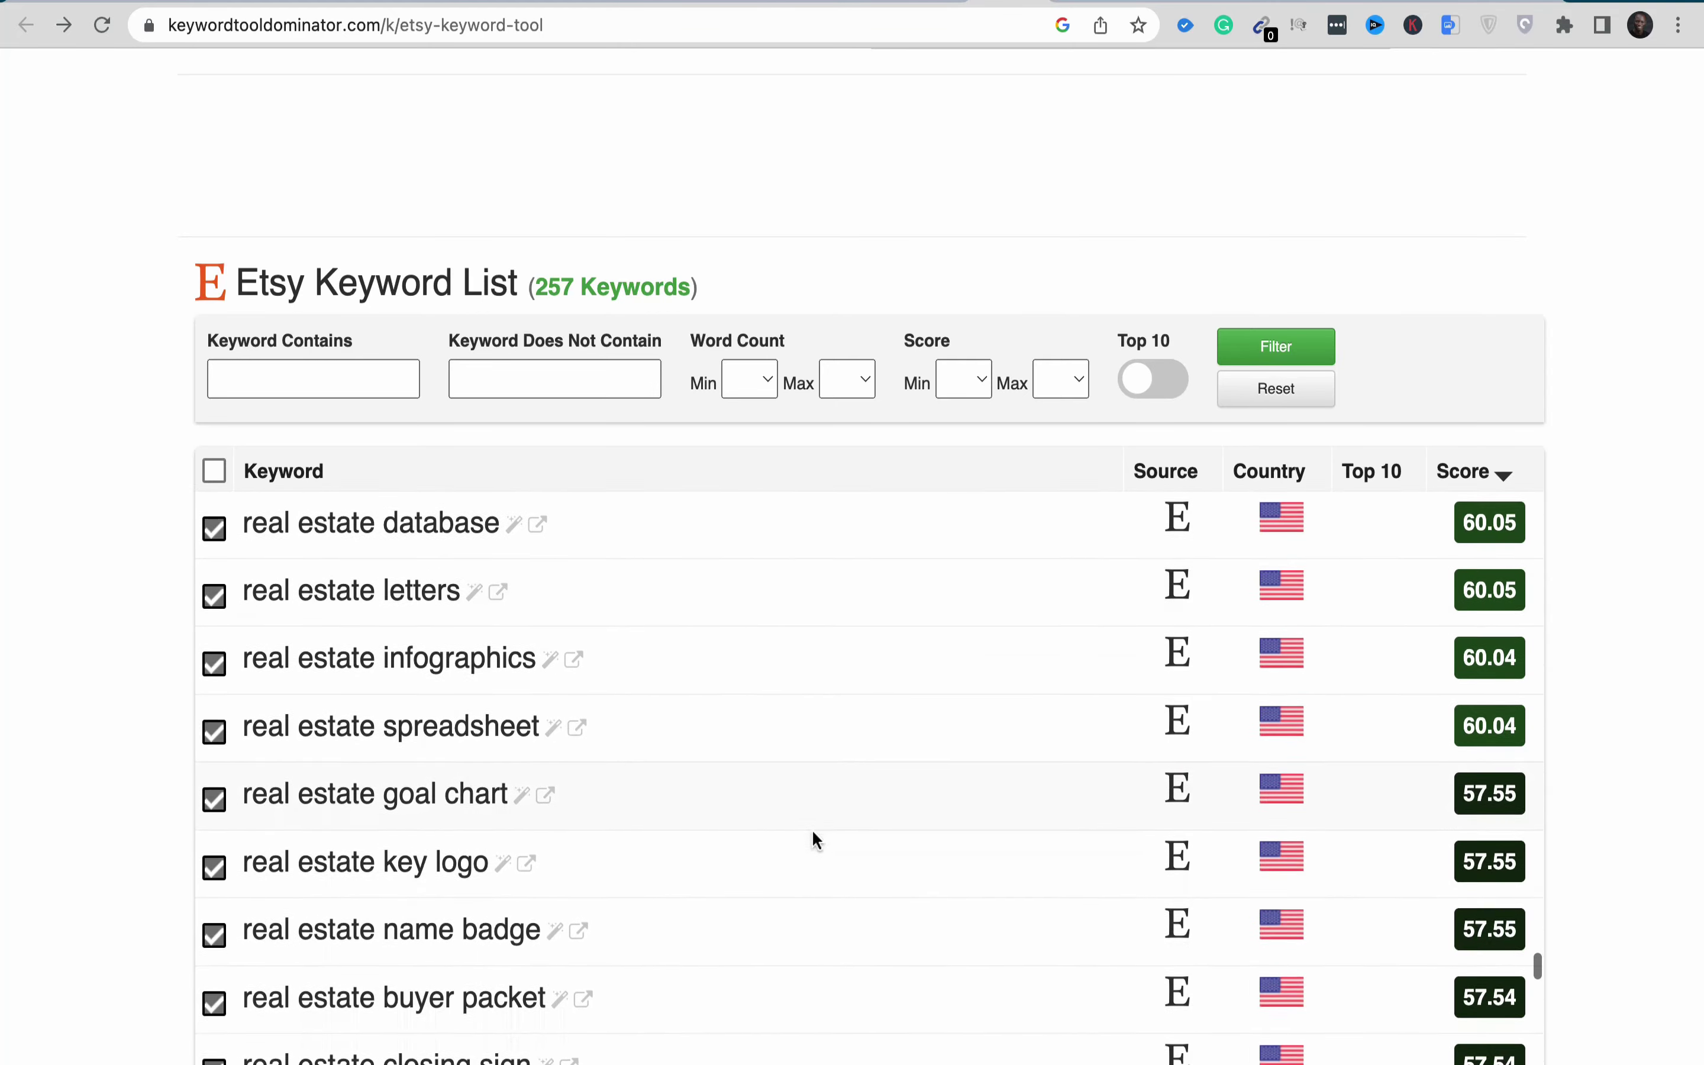
scroll(814, 838, down, 10)
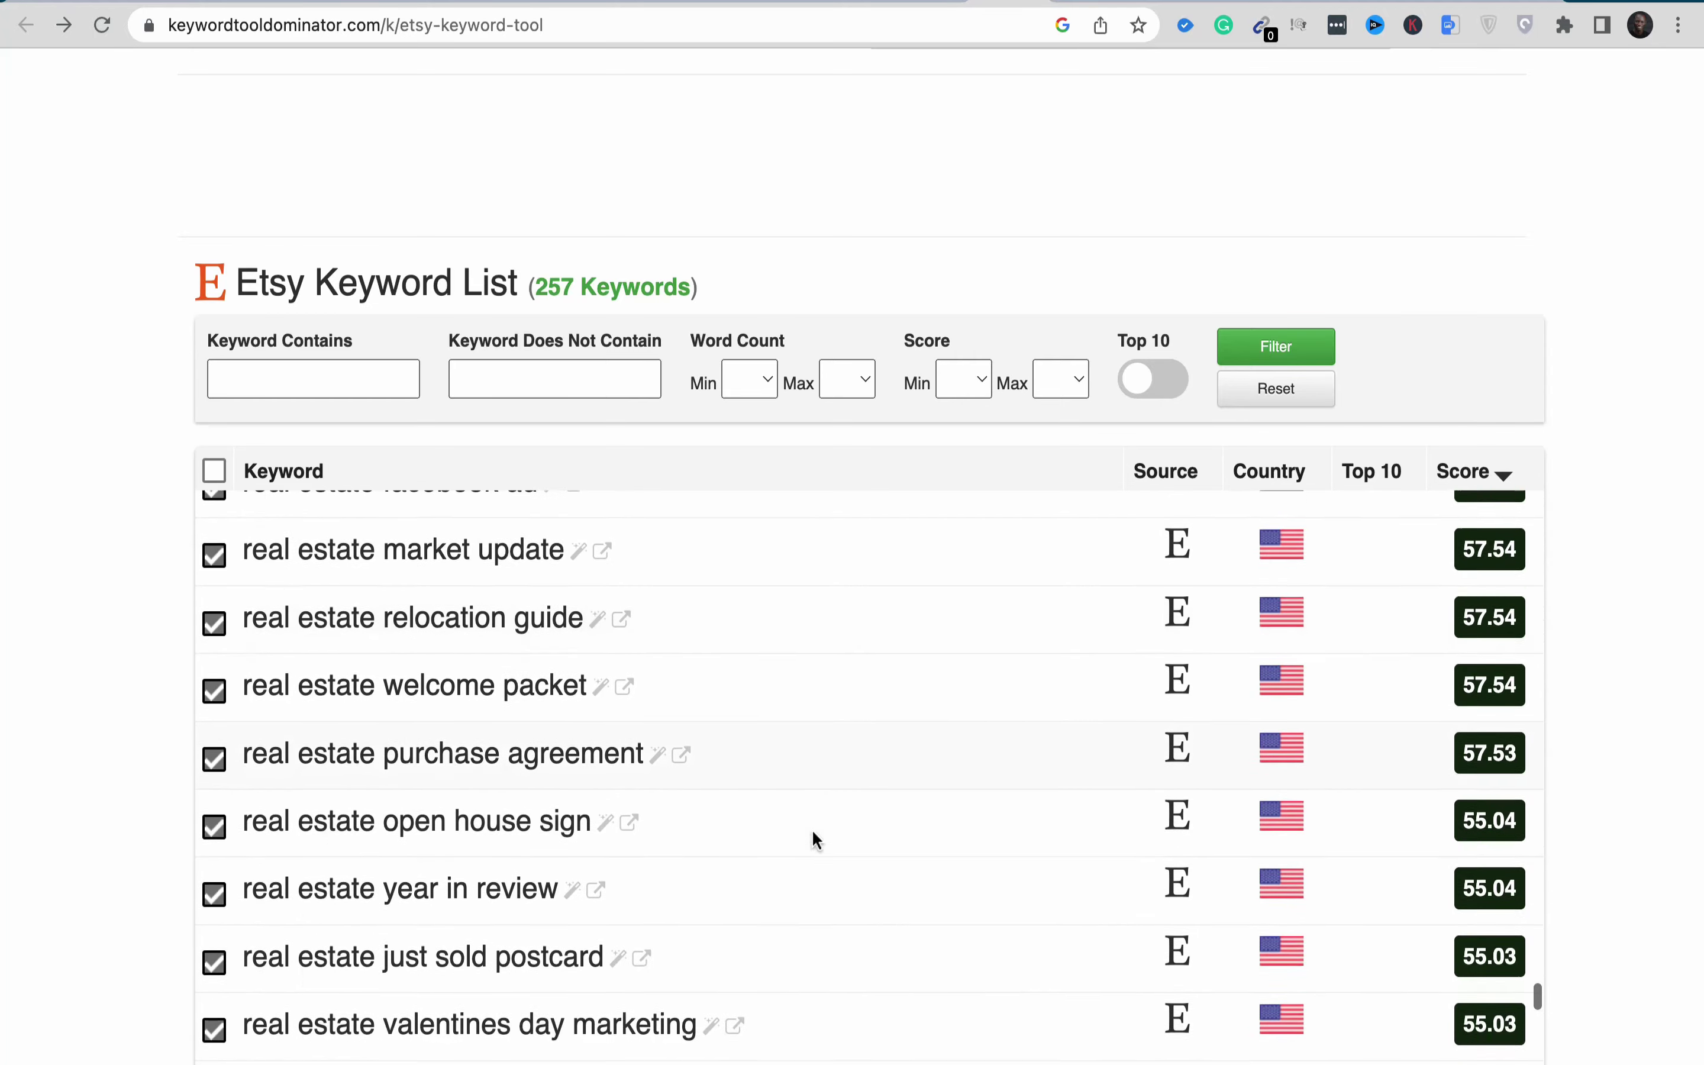
scroll(812, 832, down, 10)
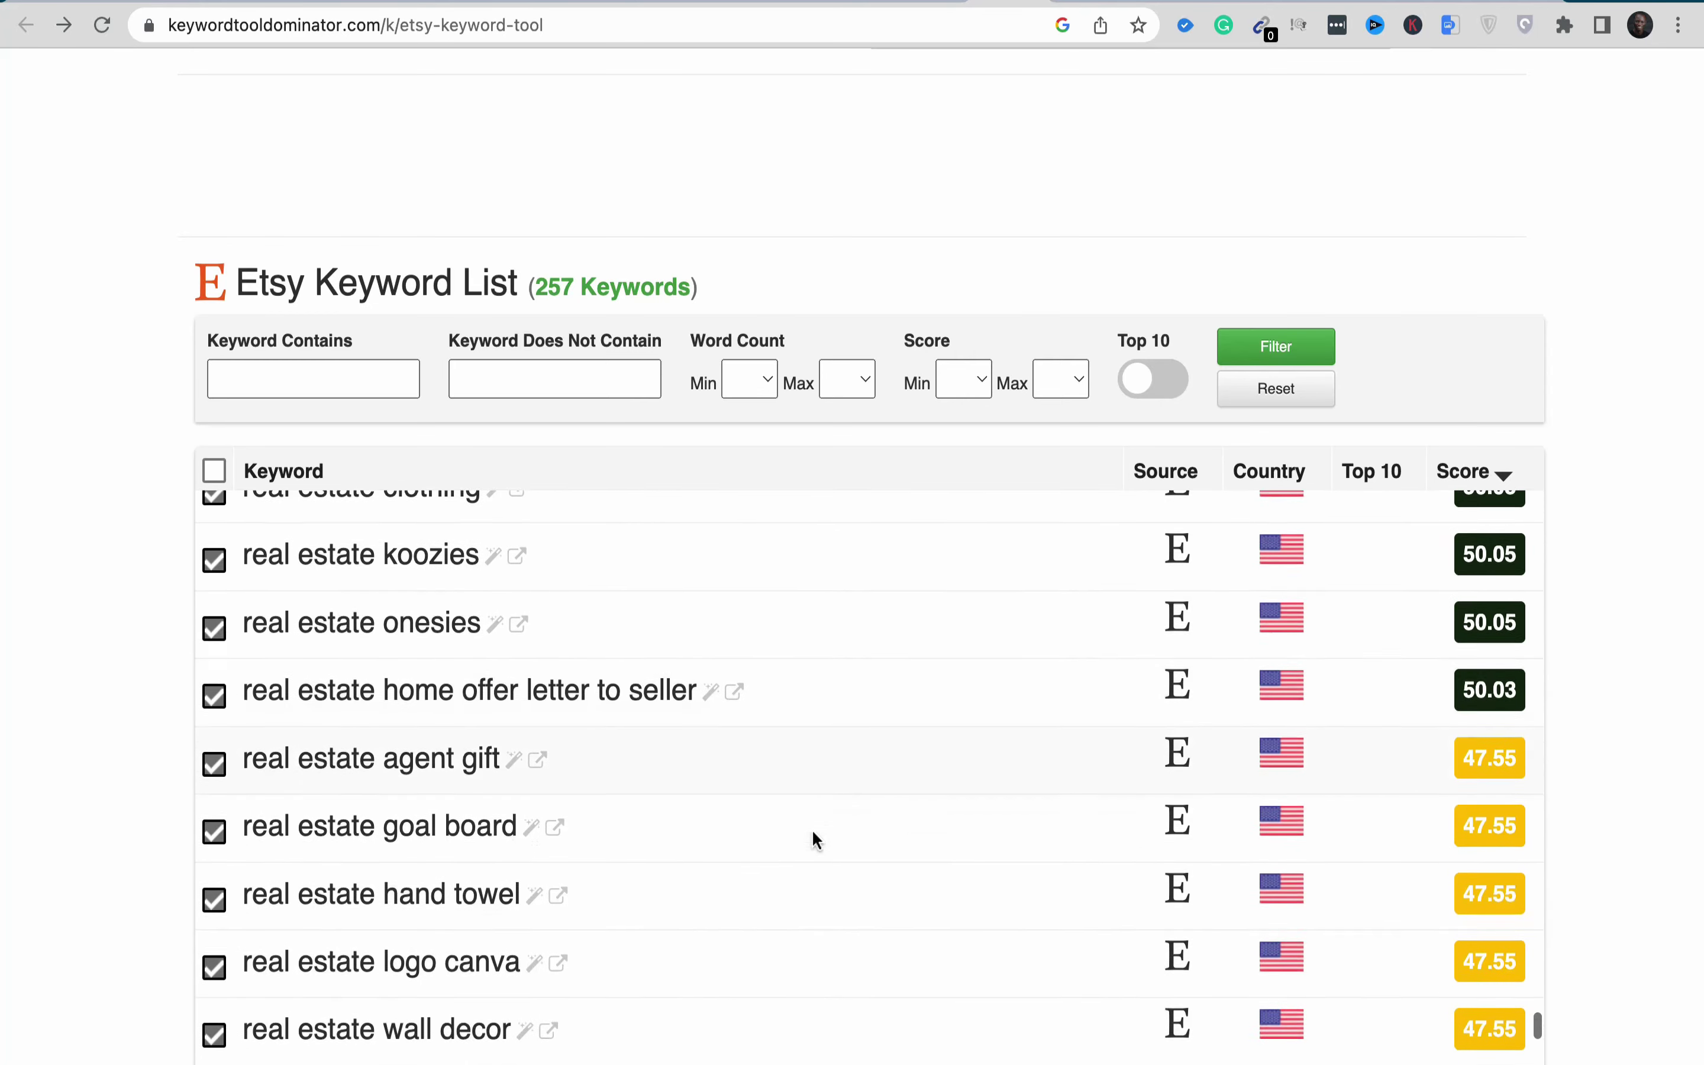
scroll(811, 839, down, 9)
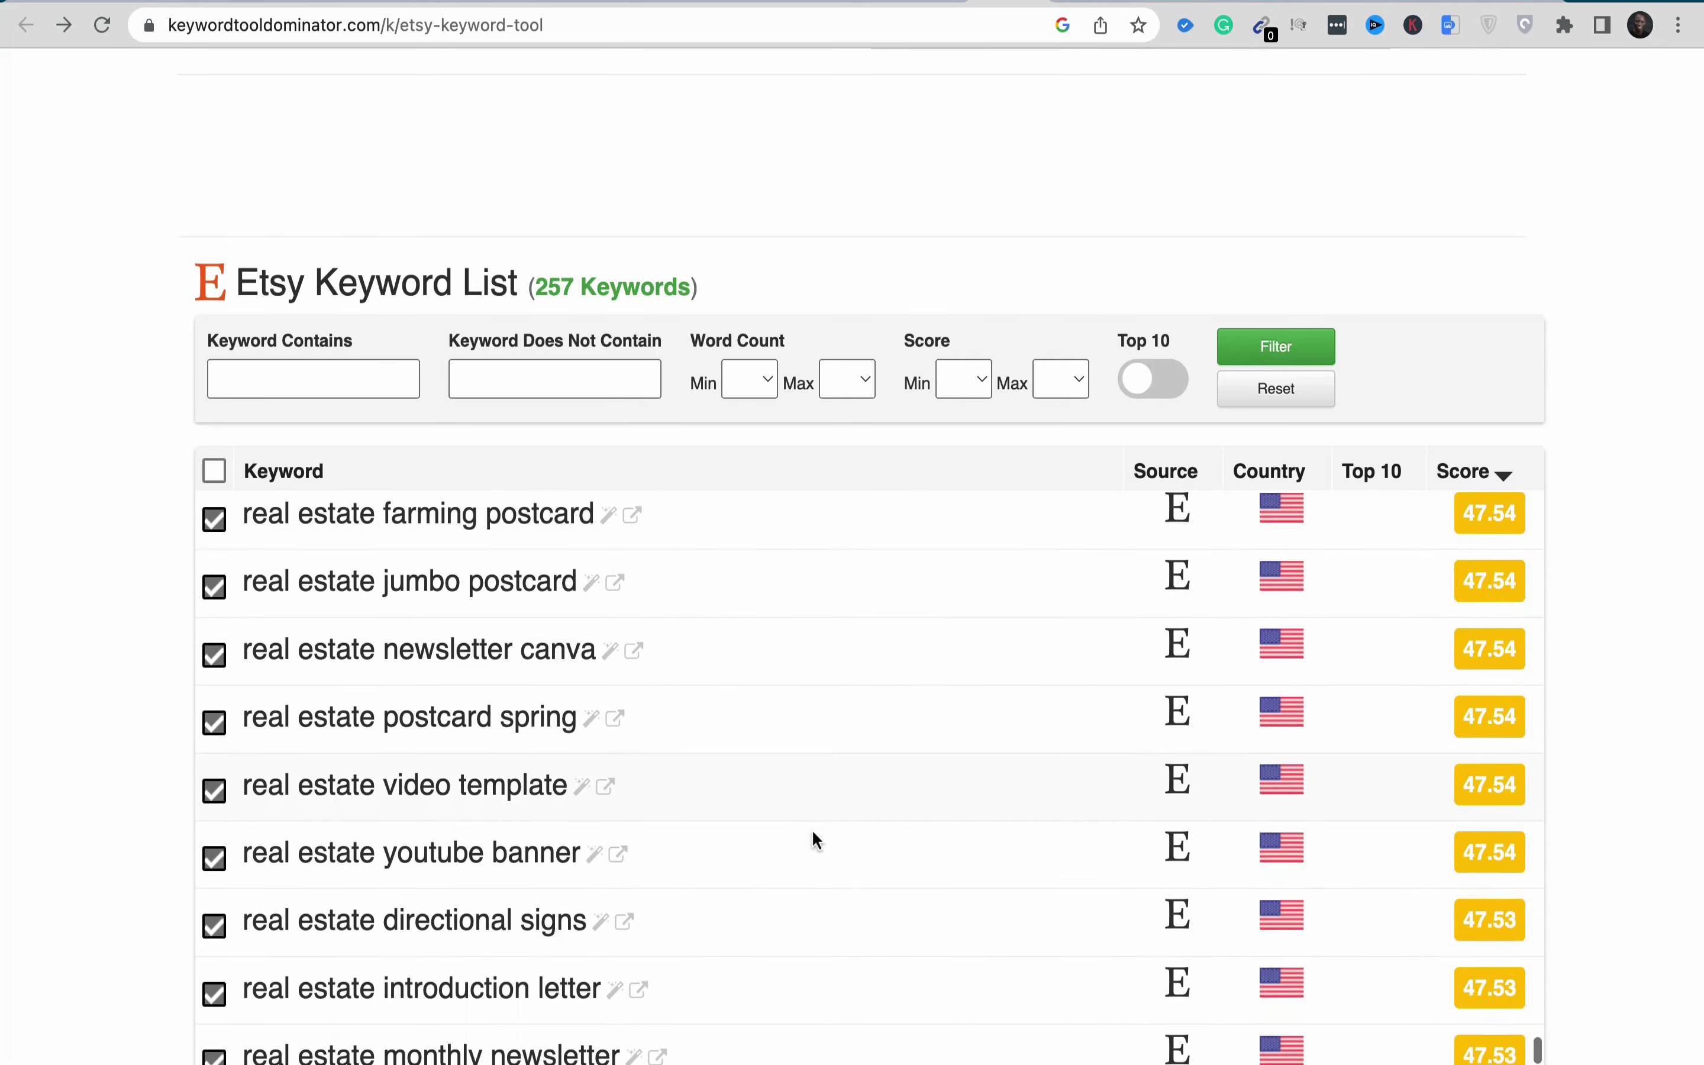
scroll(812, 838, down, 12)
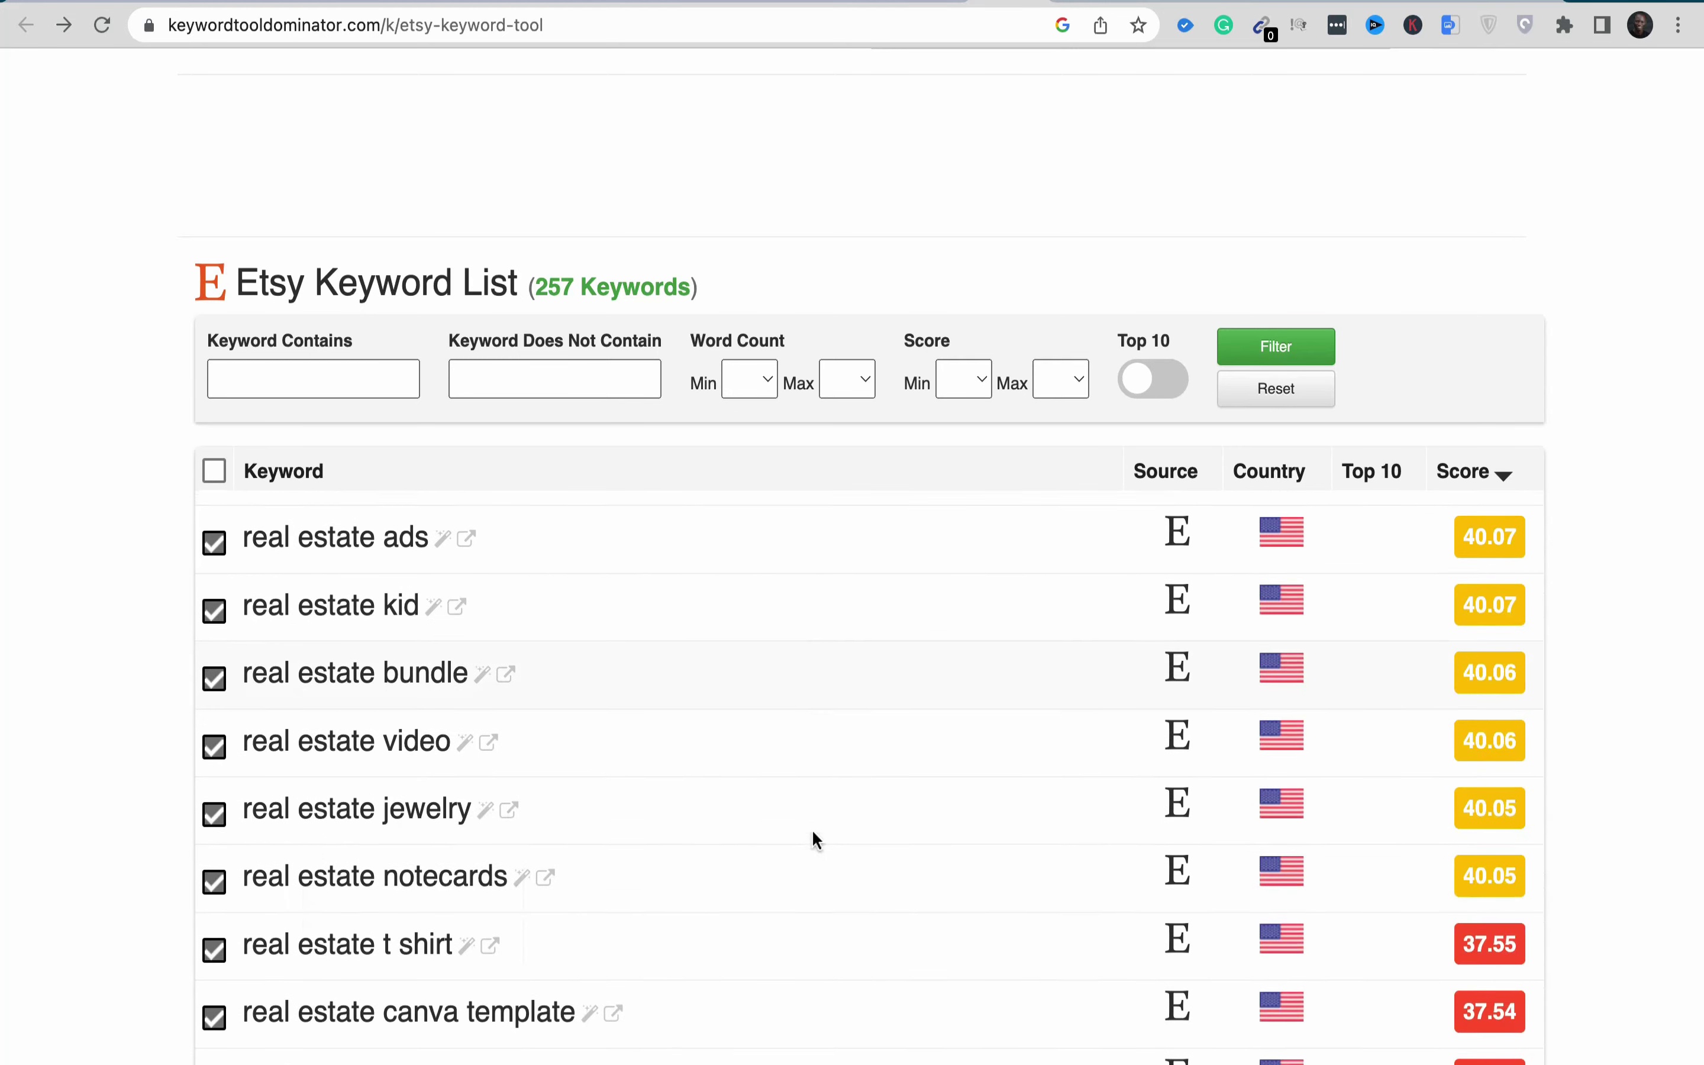
scroll(811, 837, down, 7)
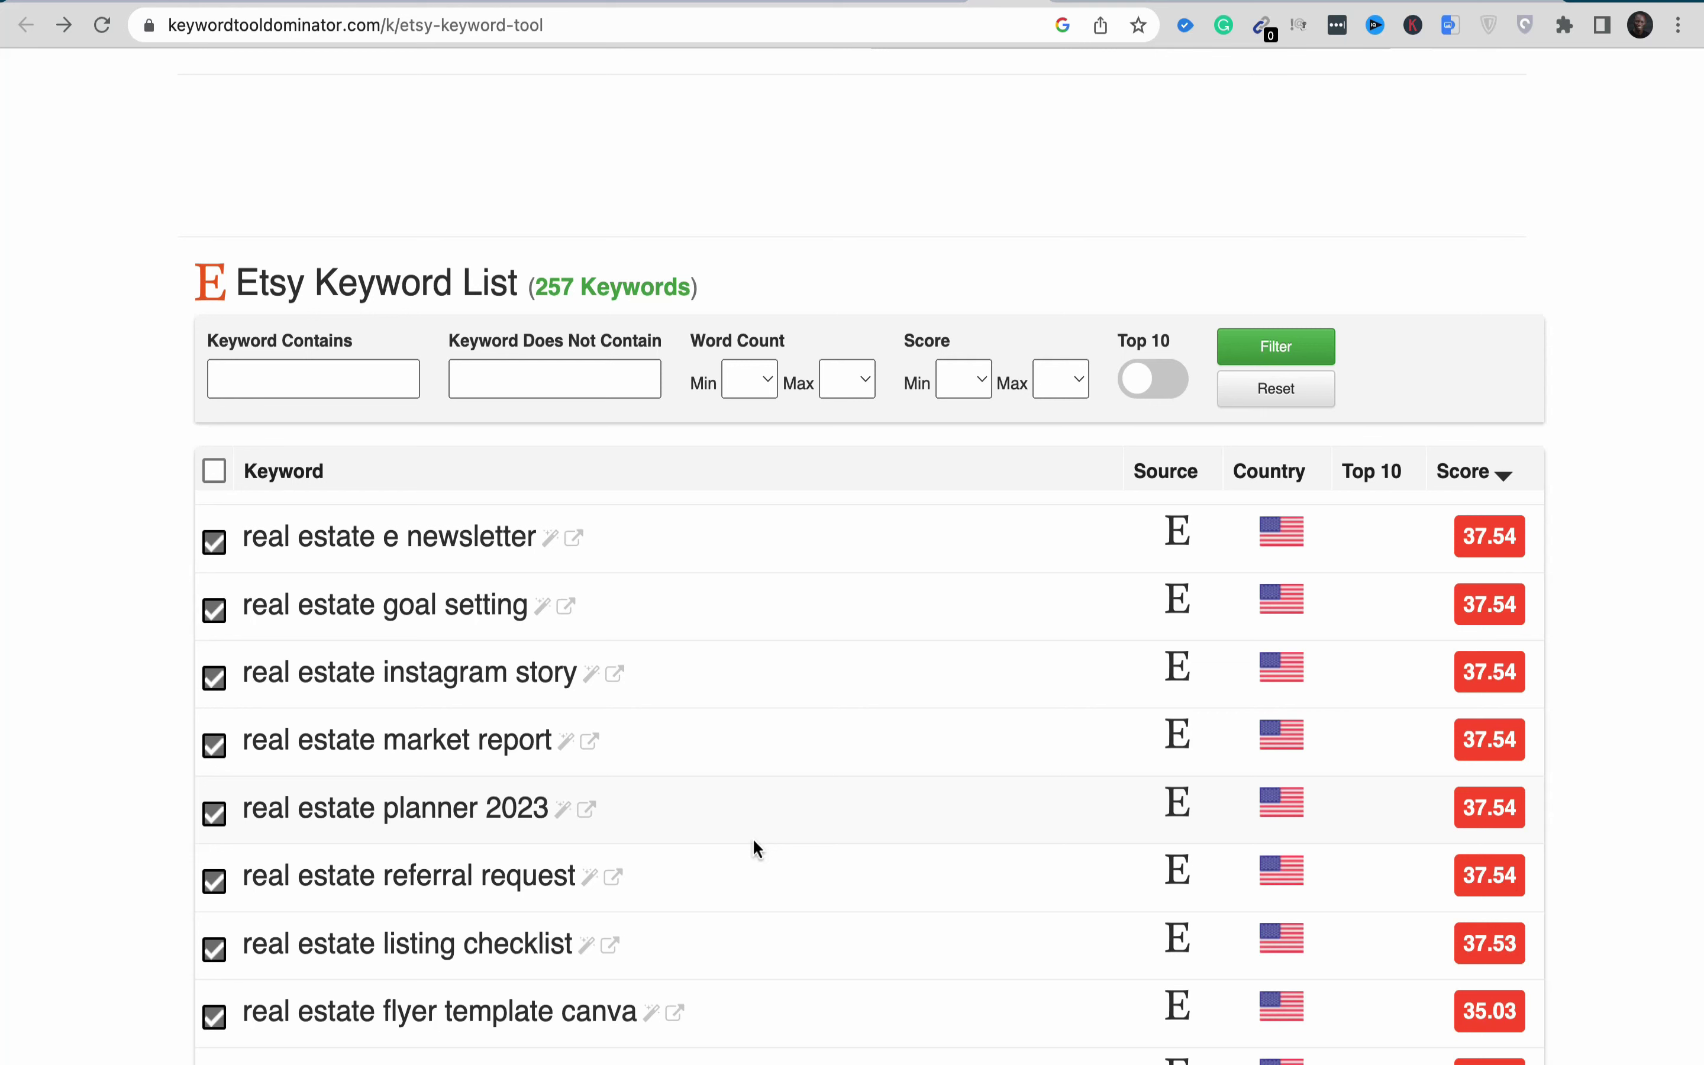
Step: Examine the low-scoring long-tail keywords around the change from yellow to red scores, between "real estate ads" and "real estate referral request"
scroll(752, 837, up, 1)
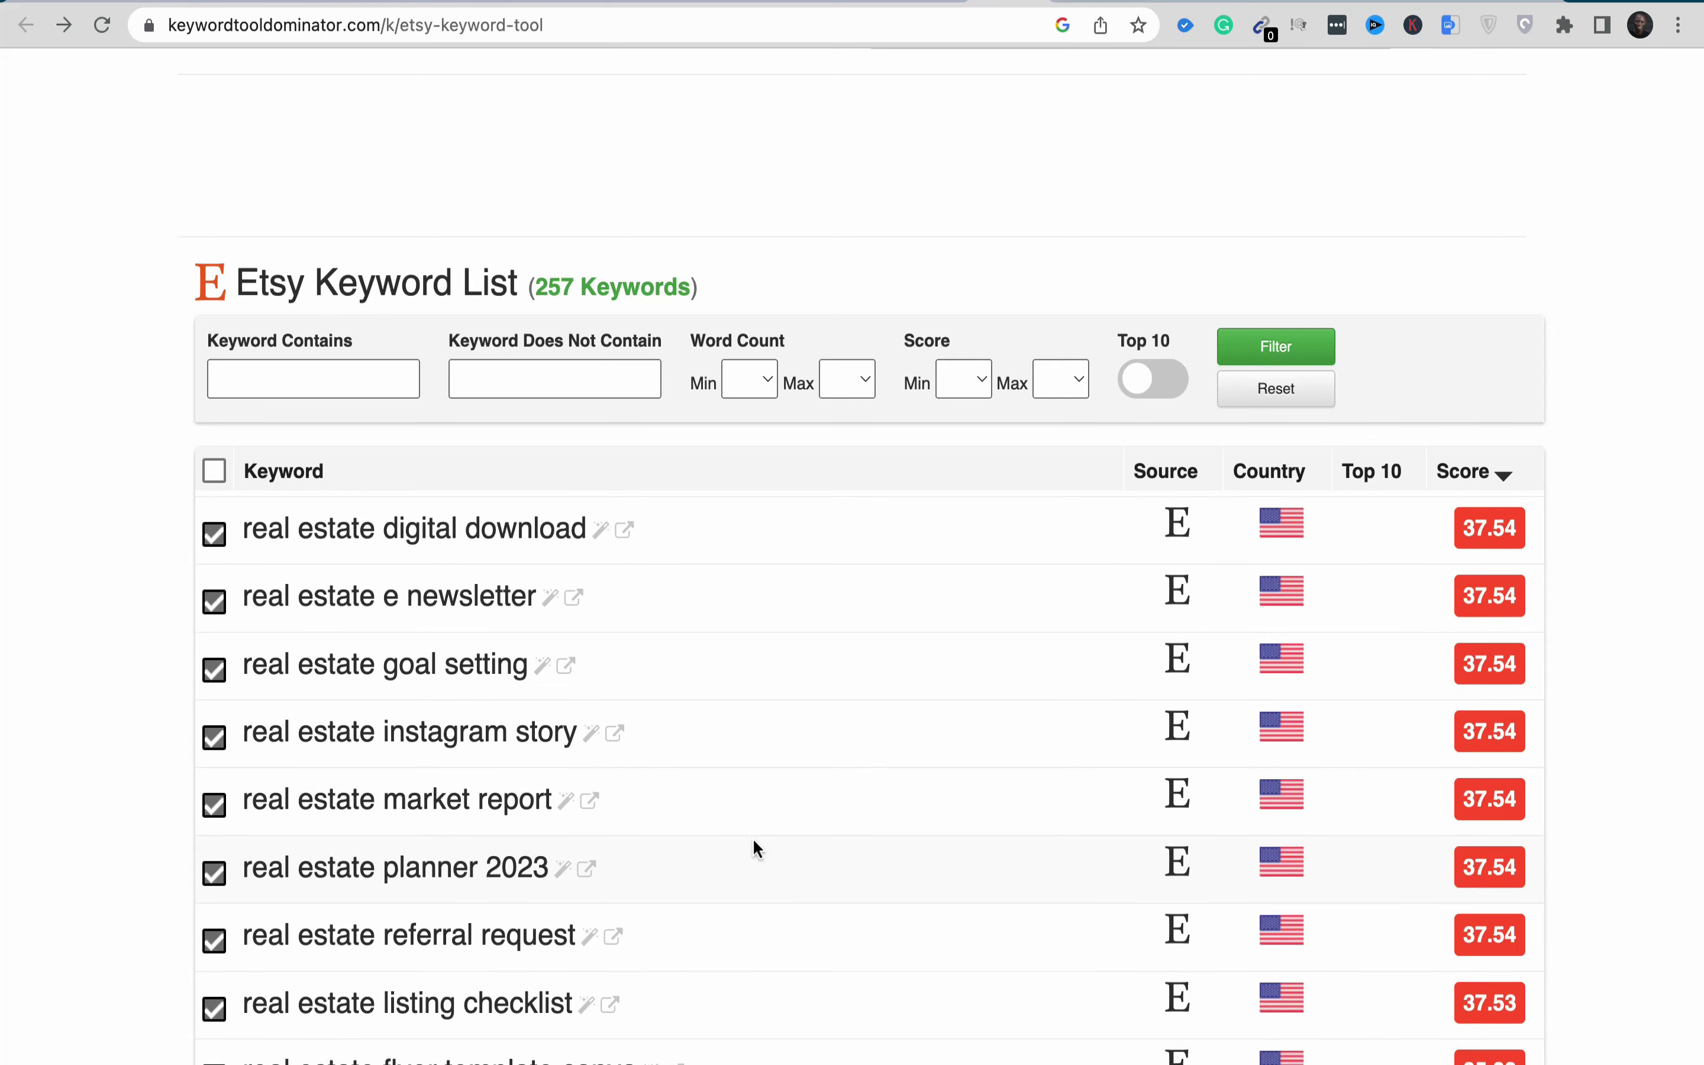
scroll(753, 846, up, 1)
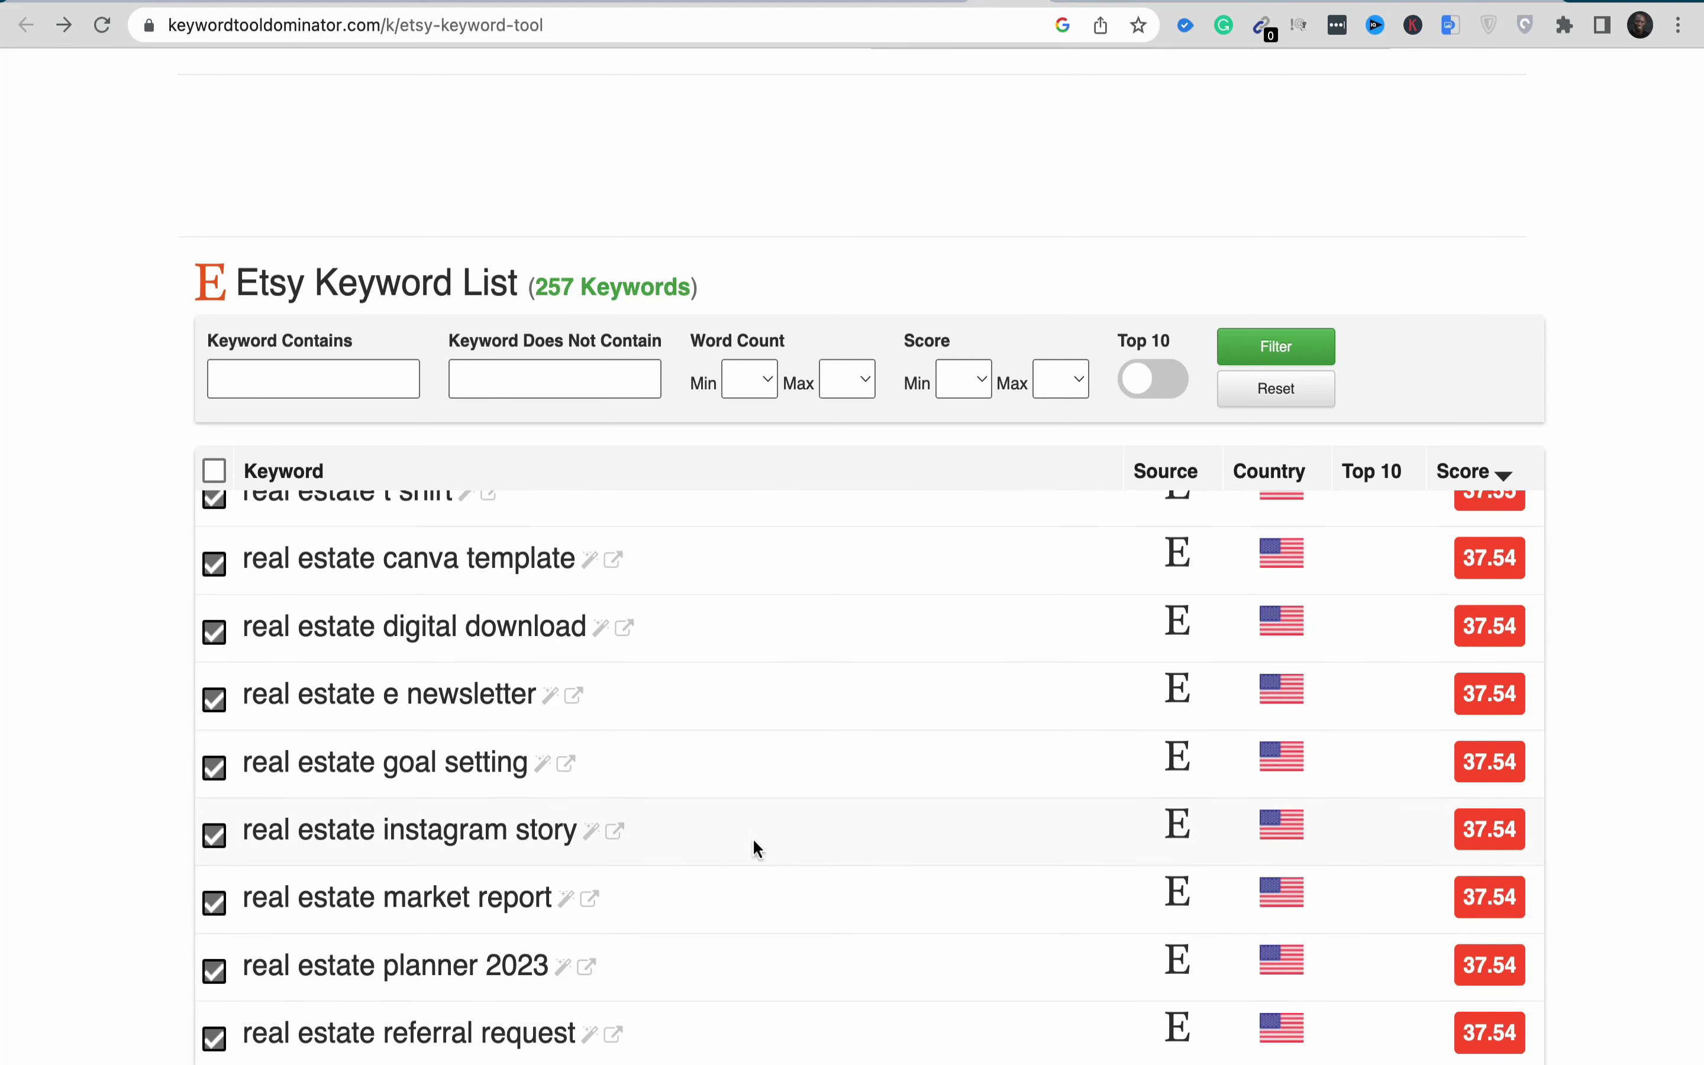
scroll(751, 837, up, 2)
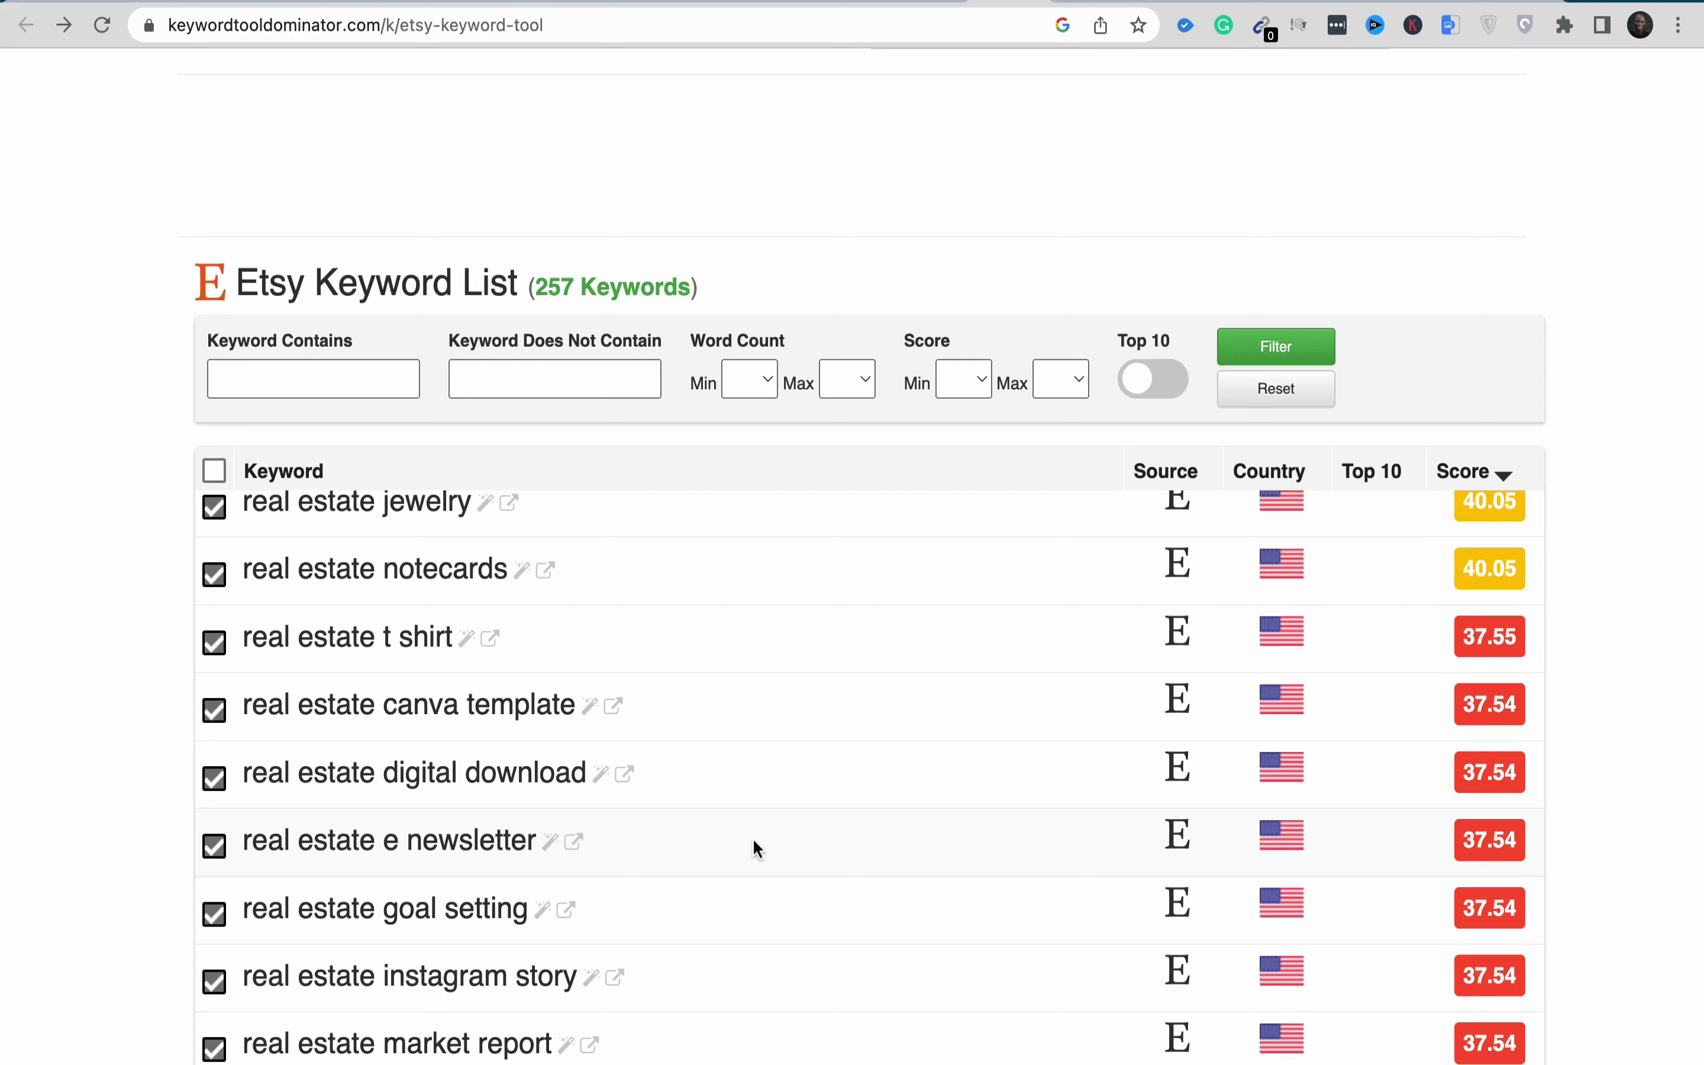
scroll(471, 907, down, 1)
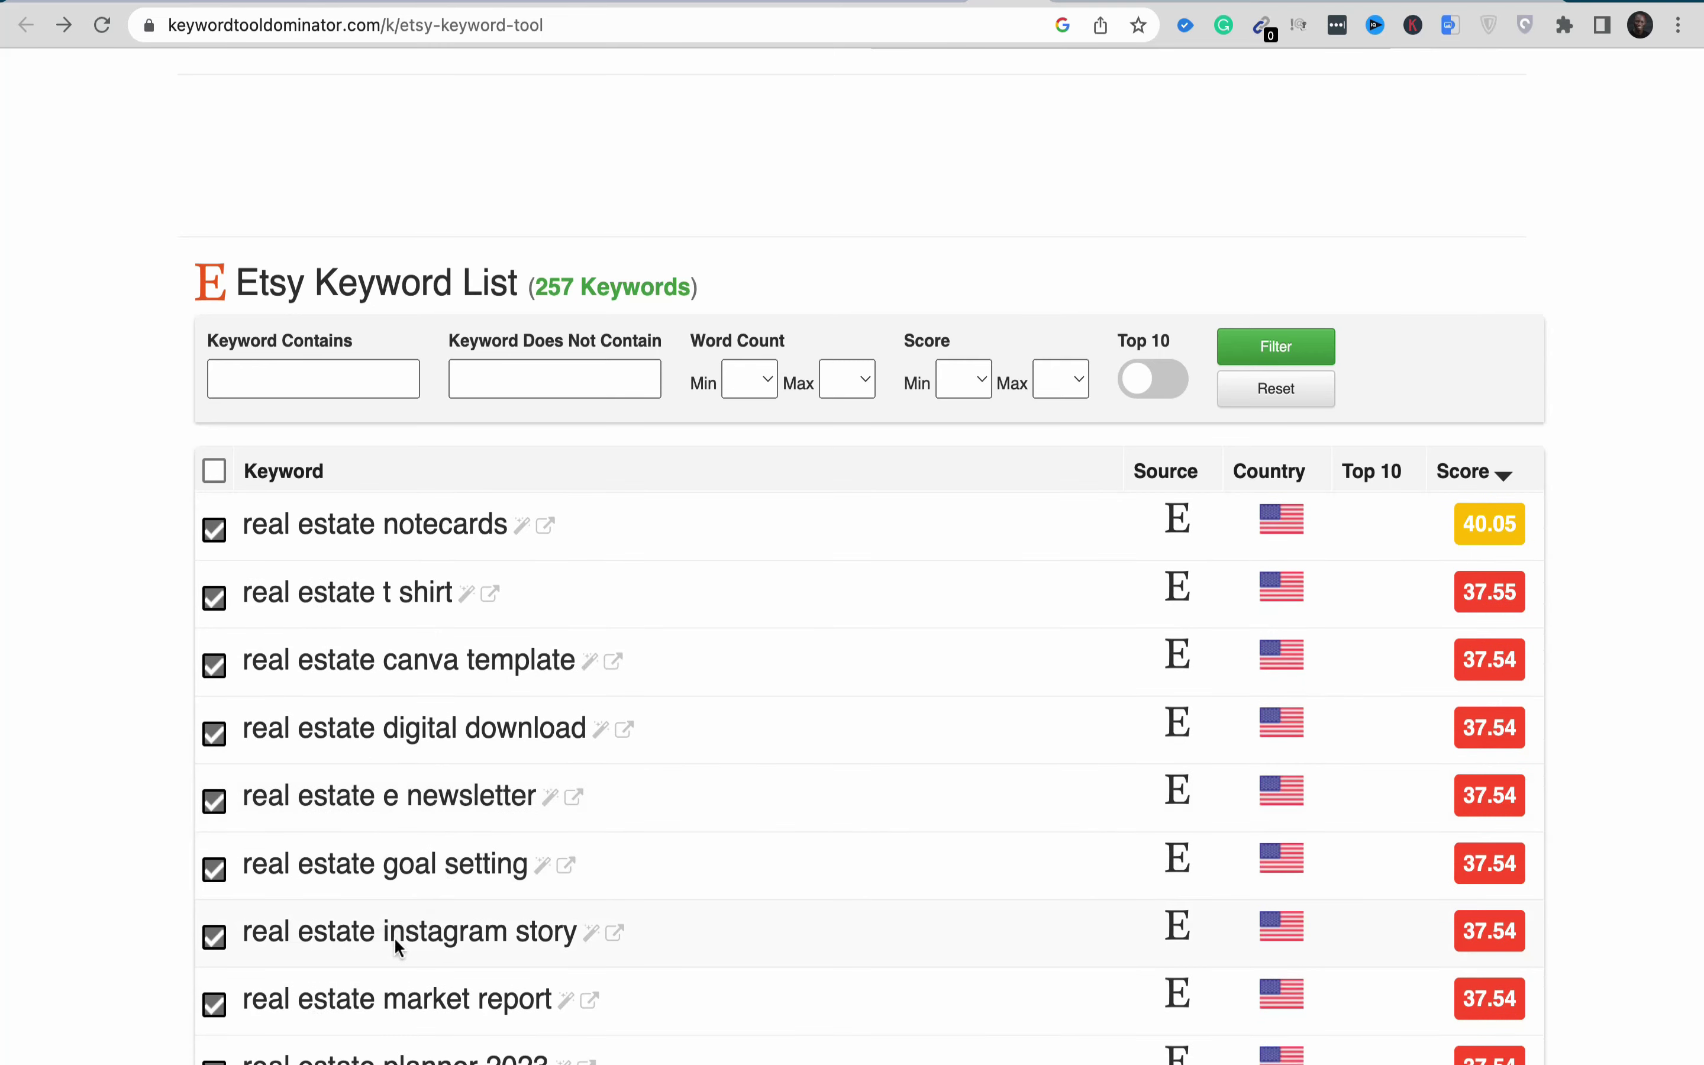
scroll(748, 898, up, 3)
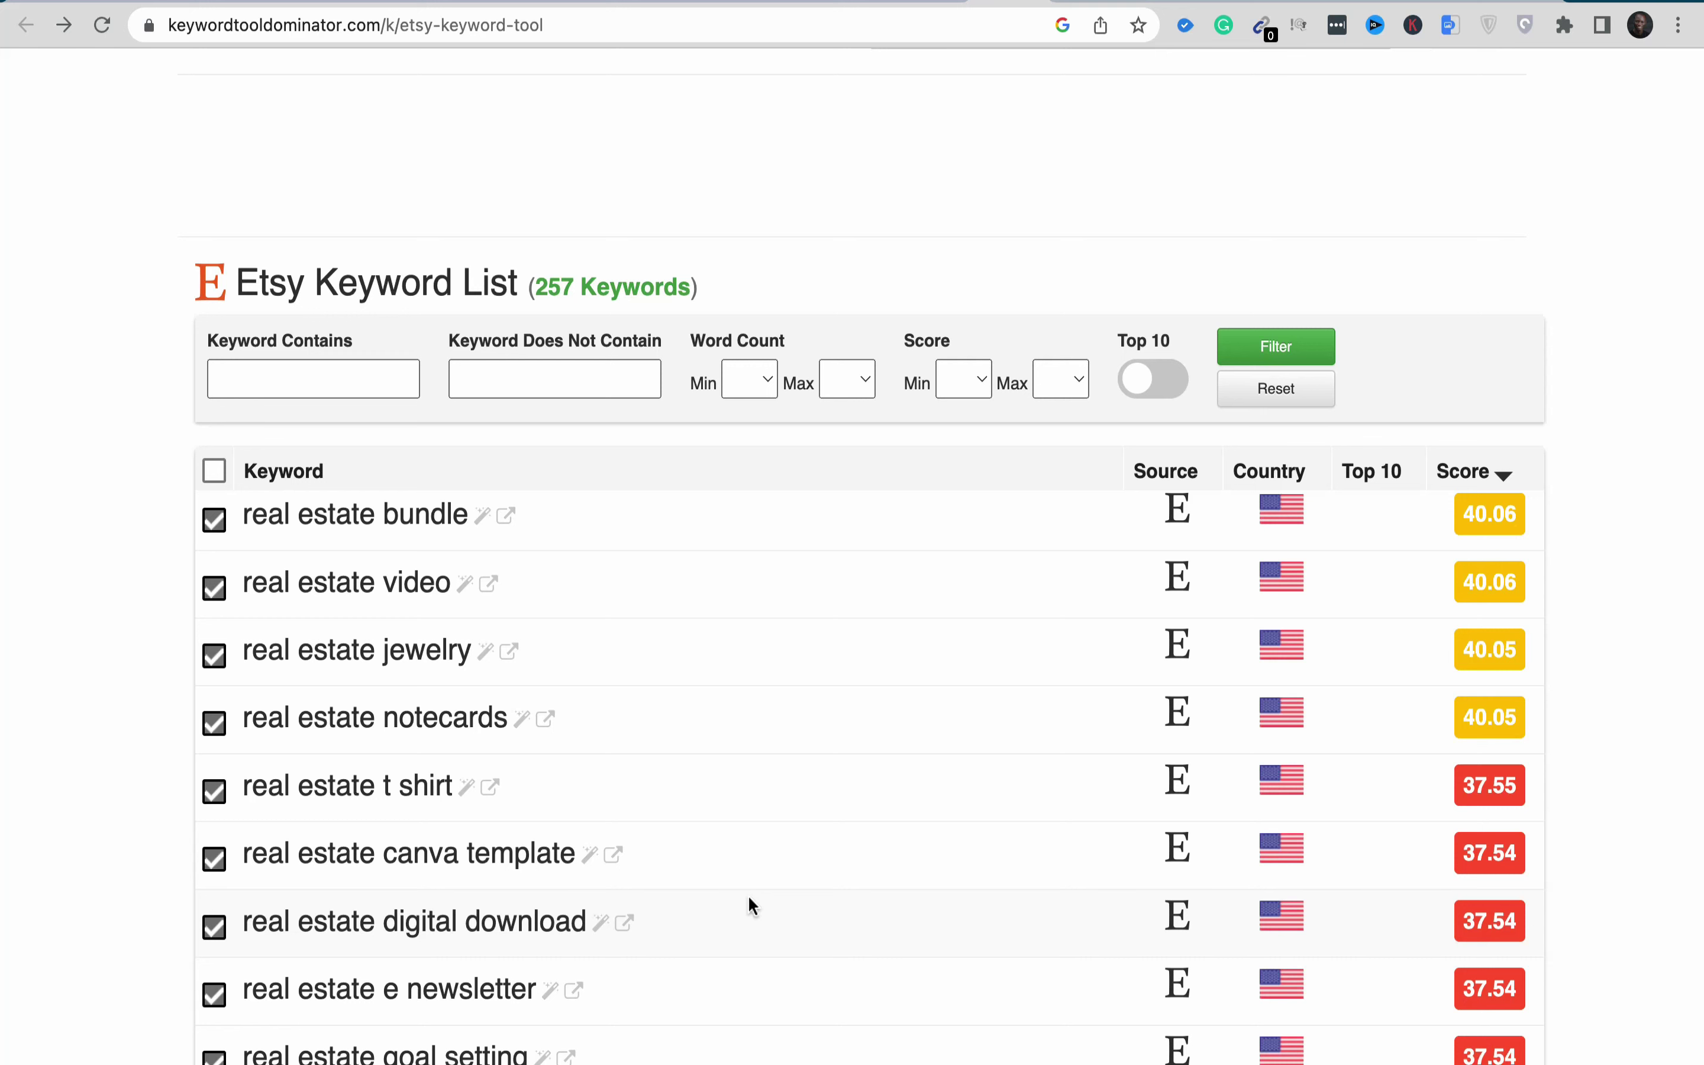
scroll(749, 900, up, 1)
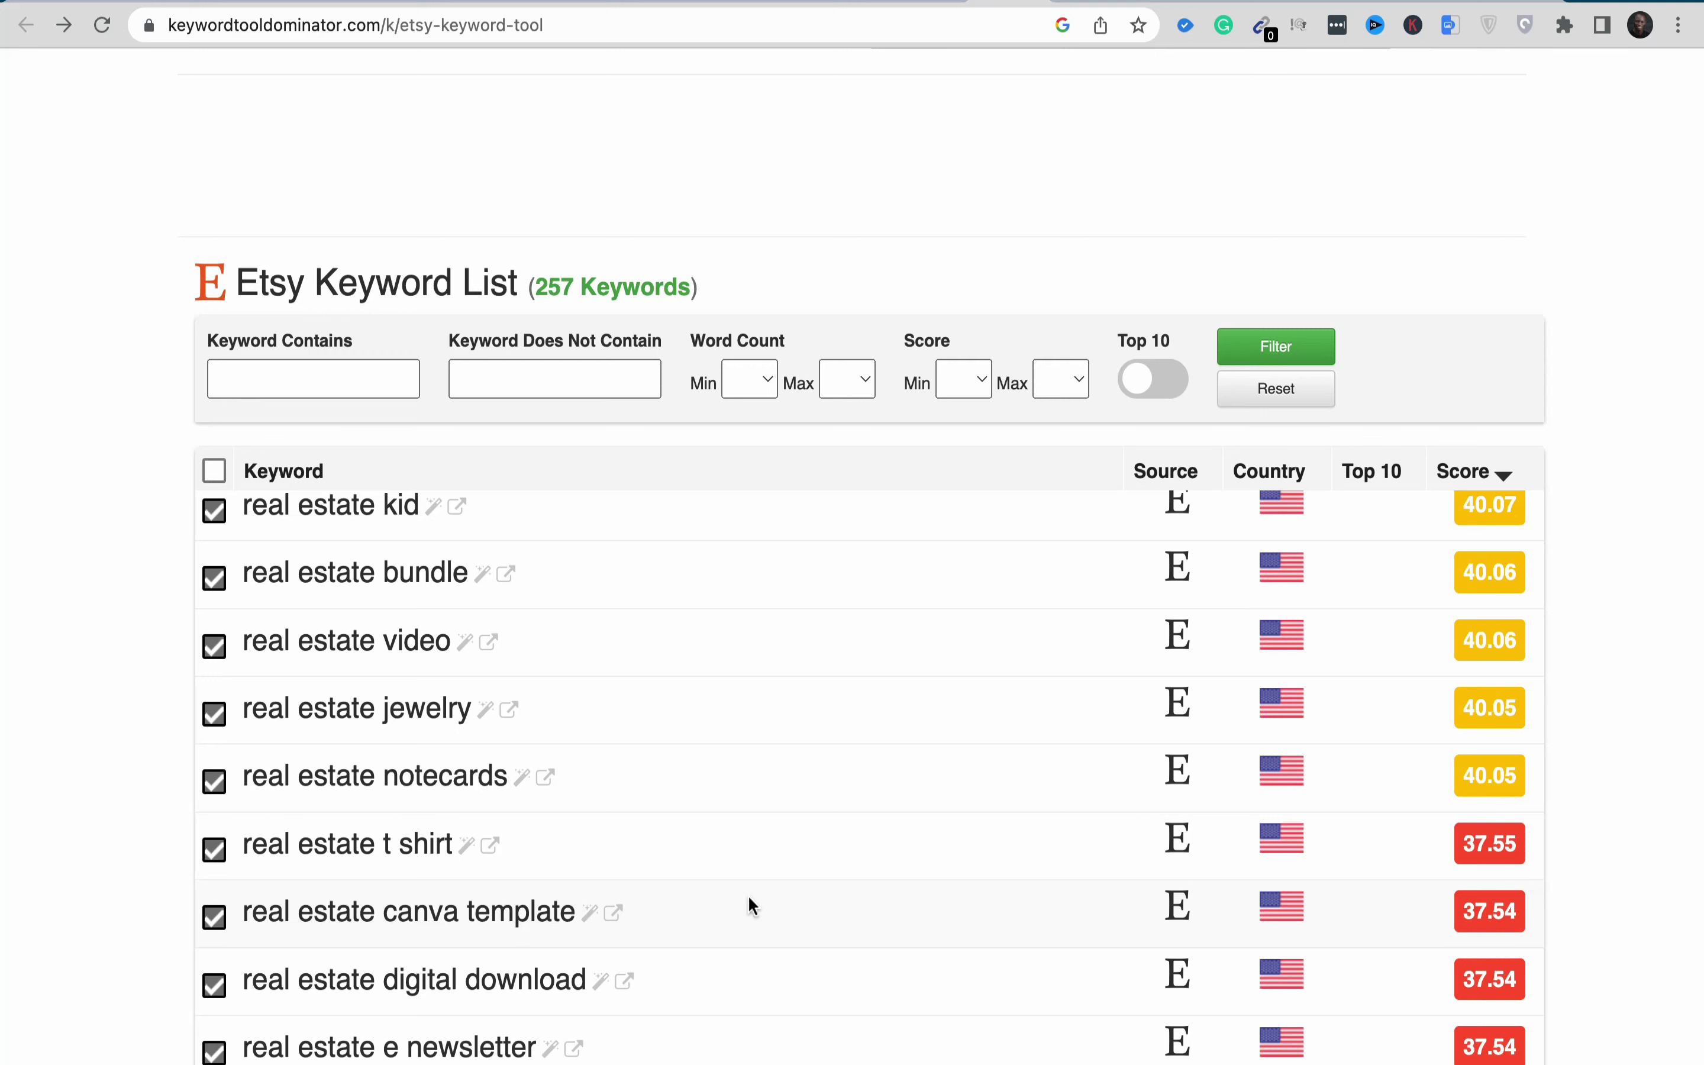
scroll(749, 895, up, 3)
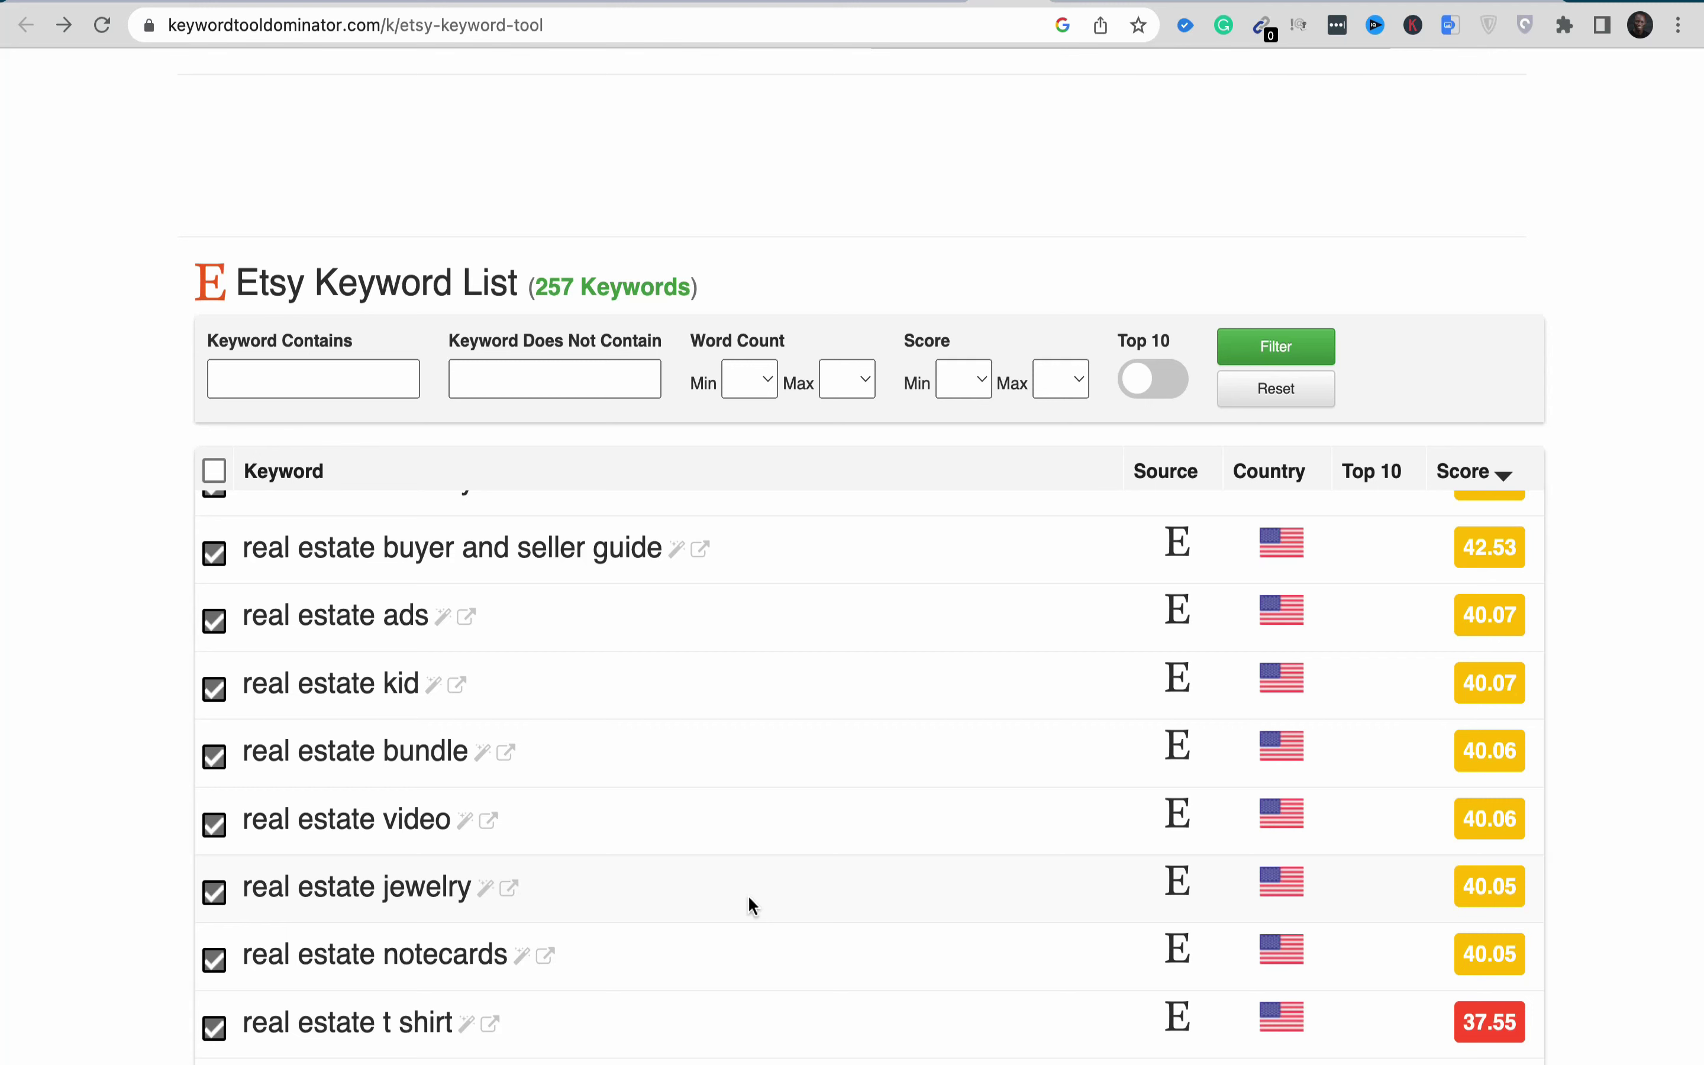
Step: Look back through the real estate keyword list from the yellow-rated scores up to the highest-scored Top 10 keywords
scroll(749, 899, up, 10)
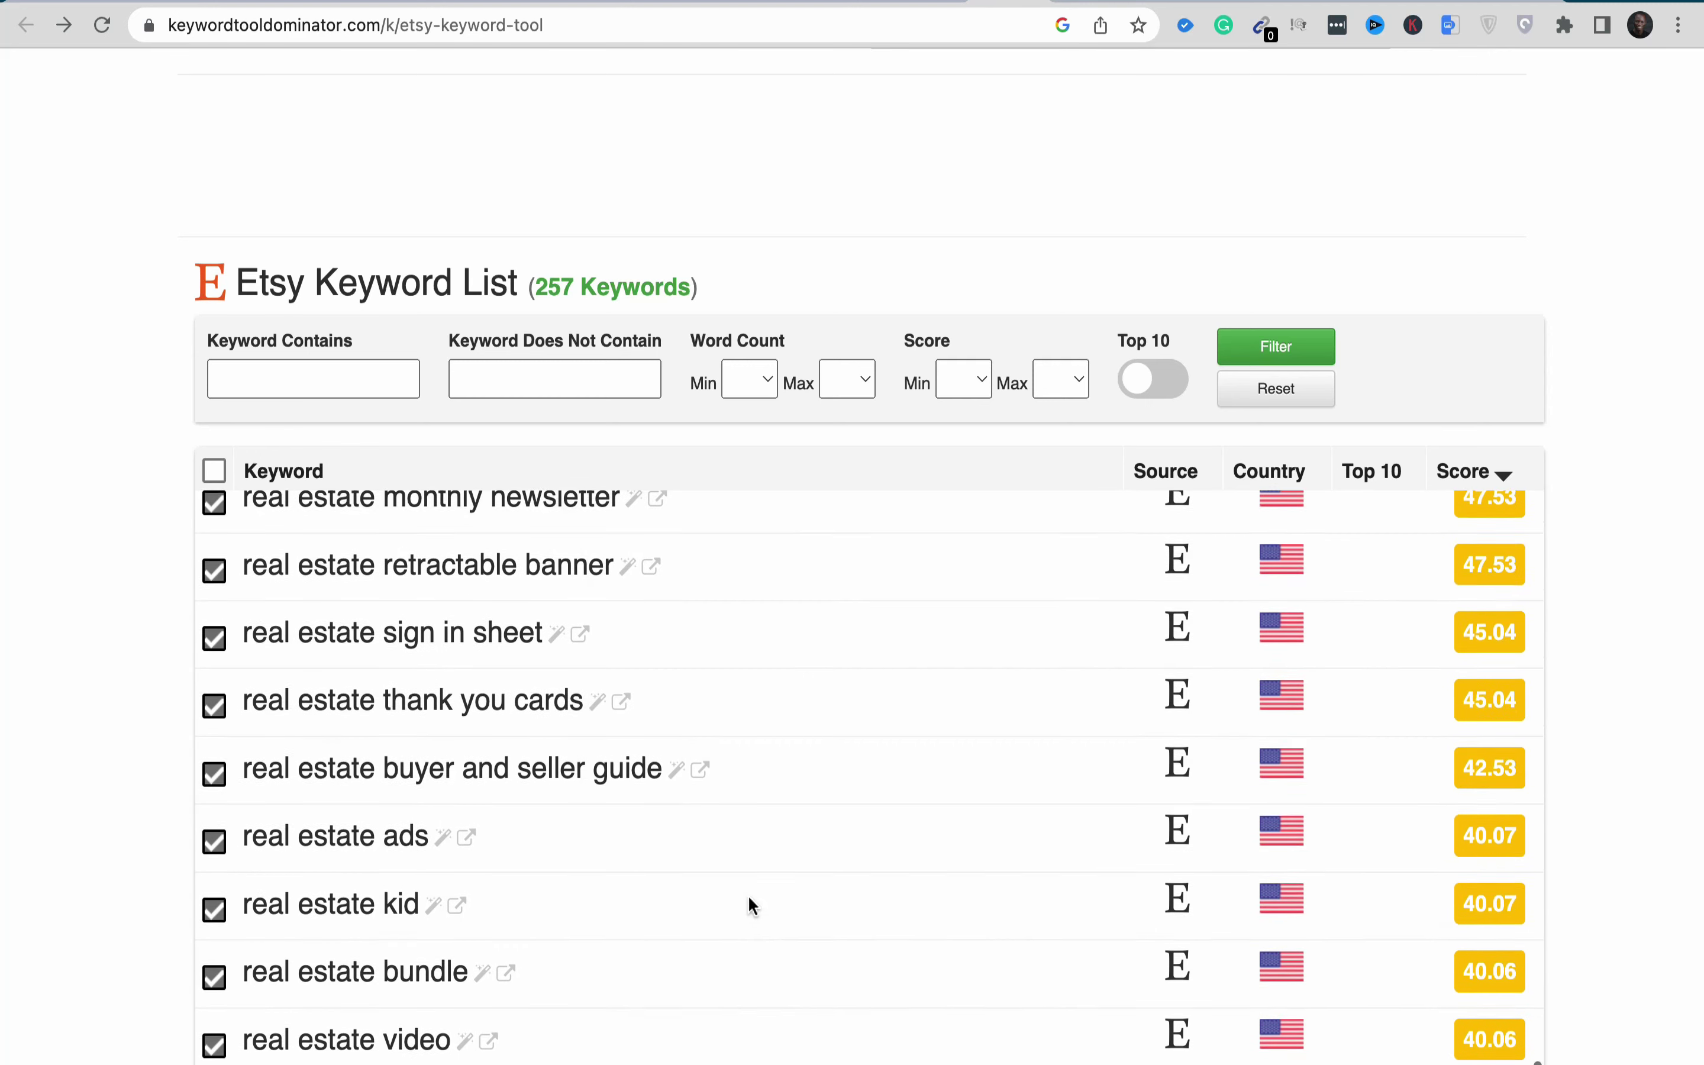
scroll(749, 900, up, 20)
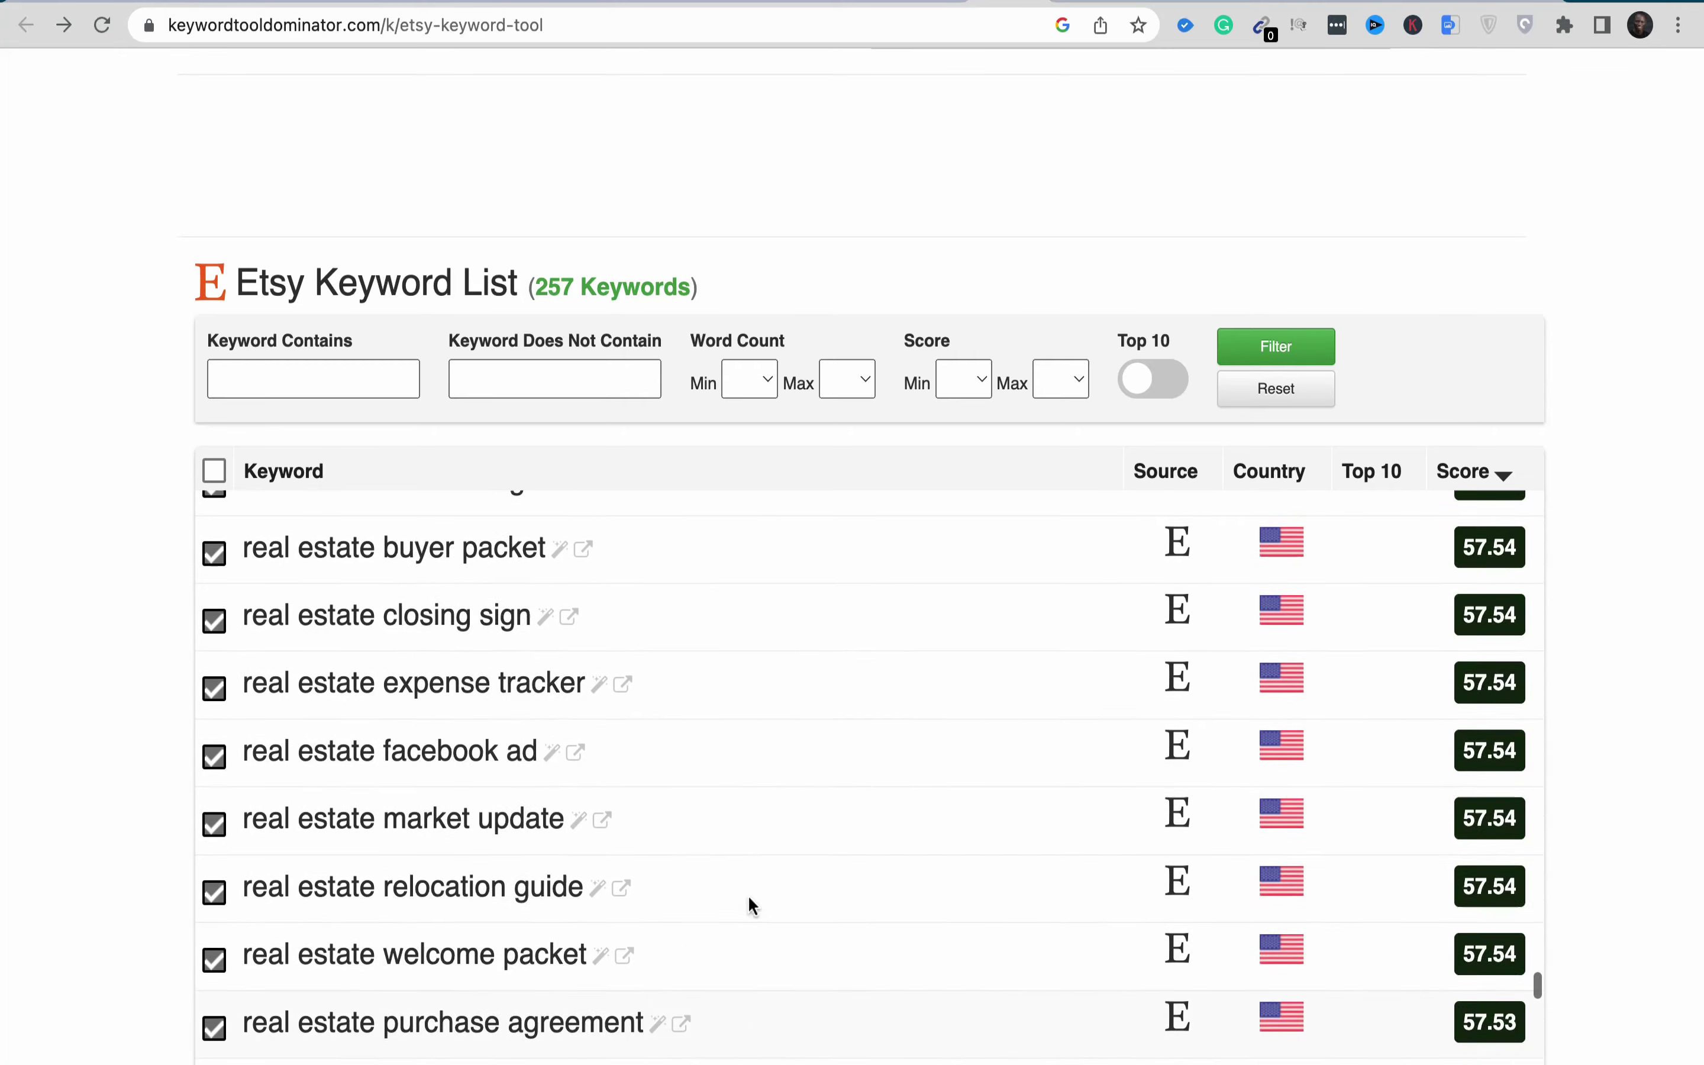
scroll(748, 895, up, 20)
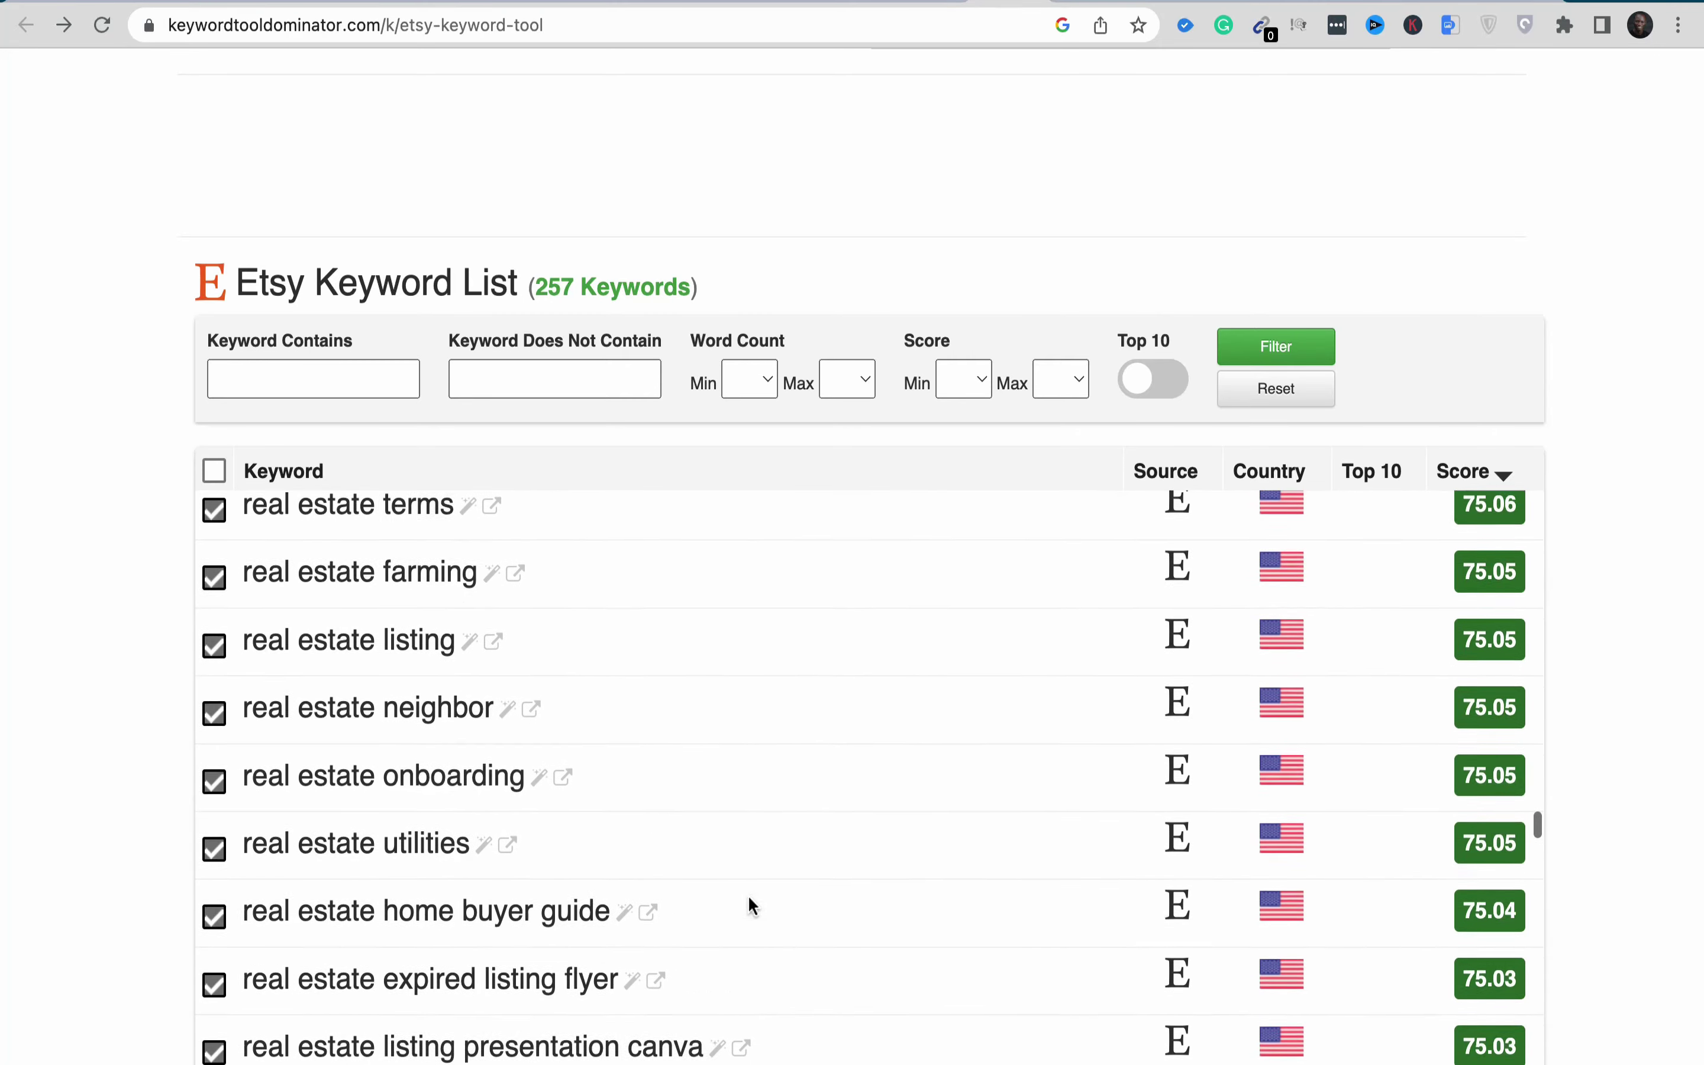
scroll(748, 894, up, 20)
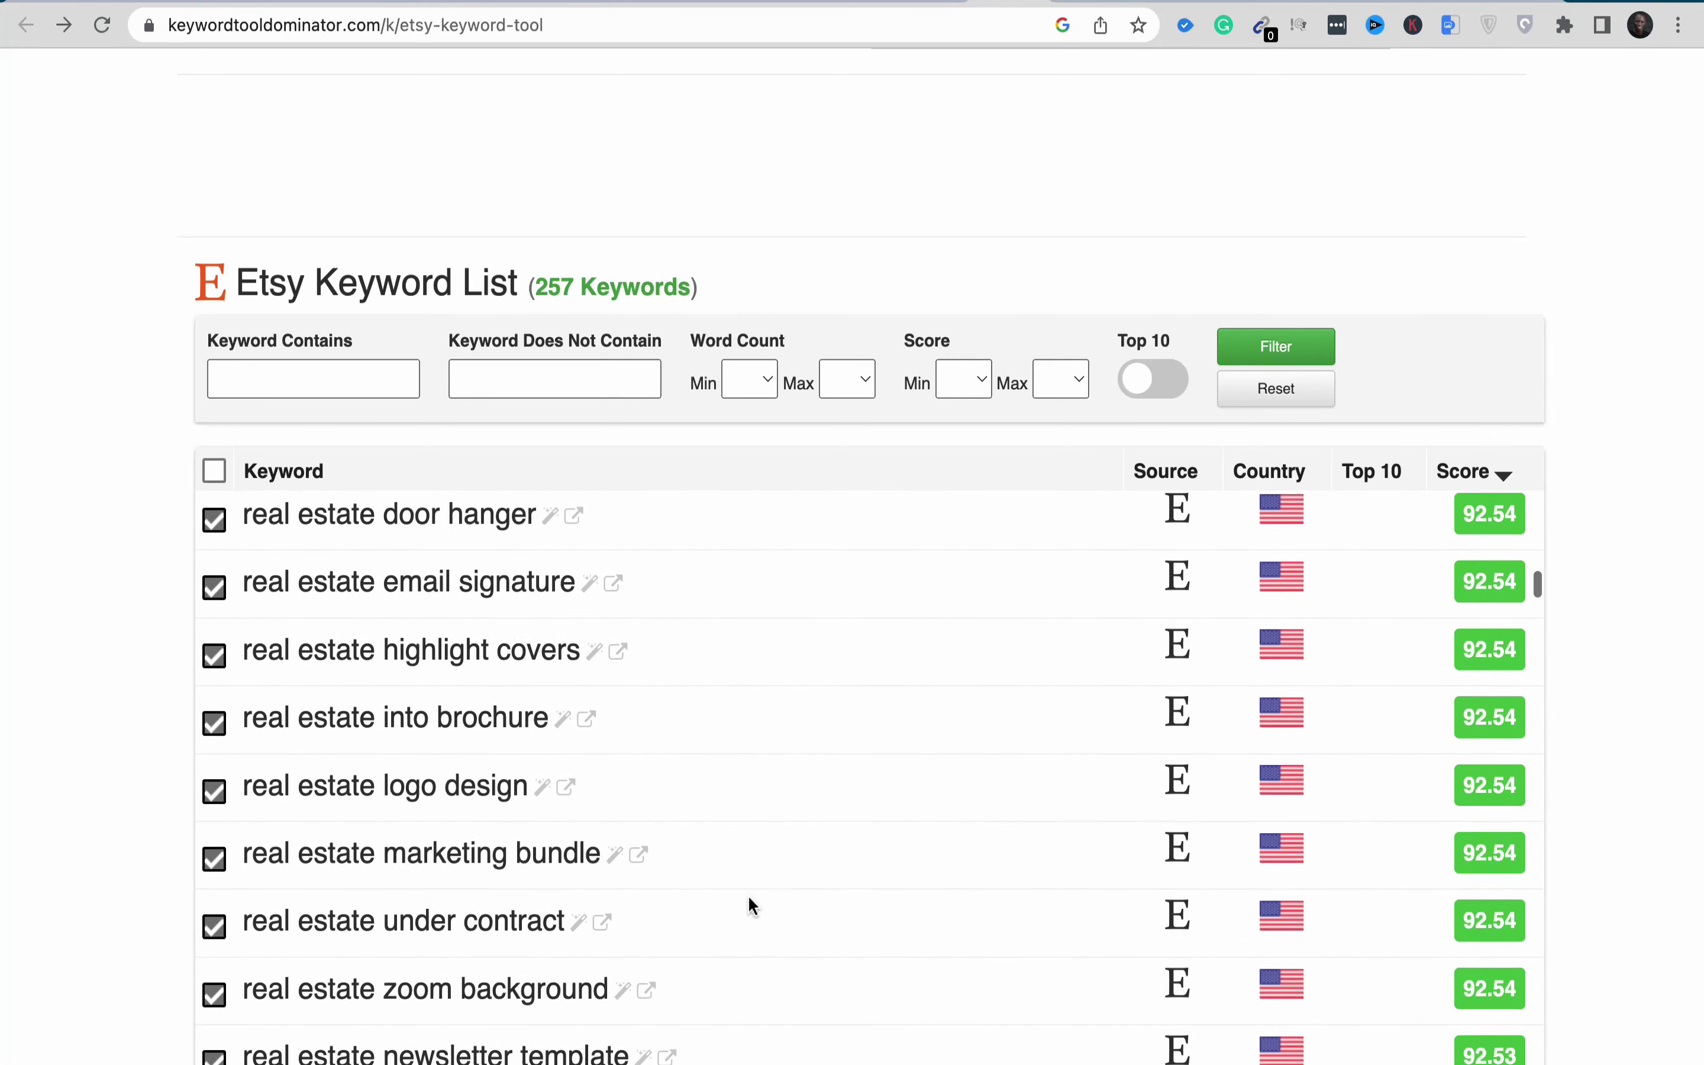
scroll(749, 894, up, 20)
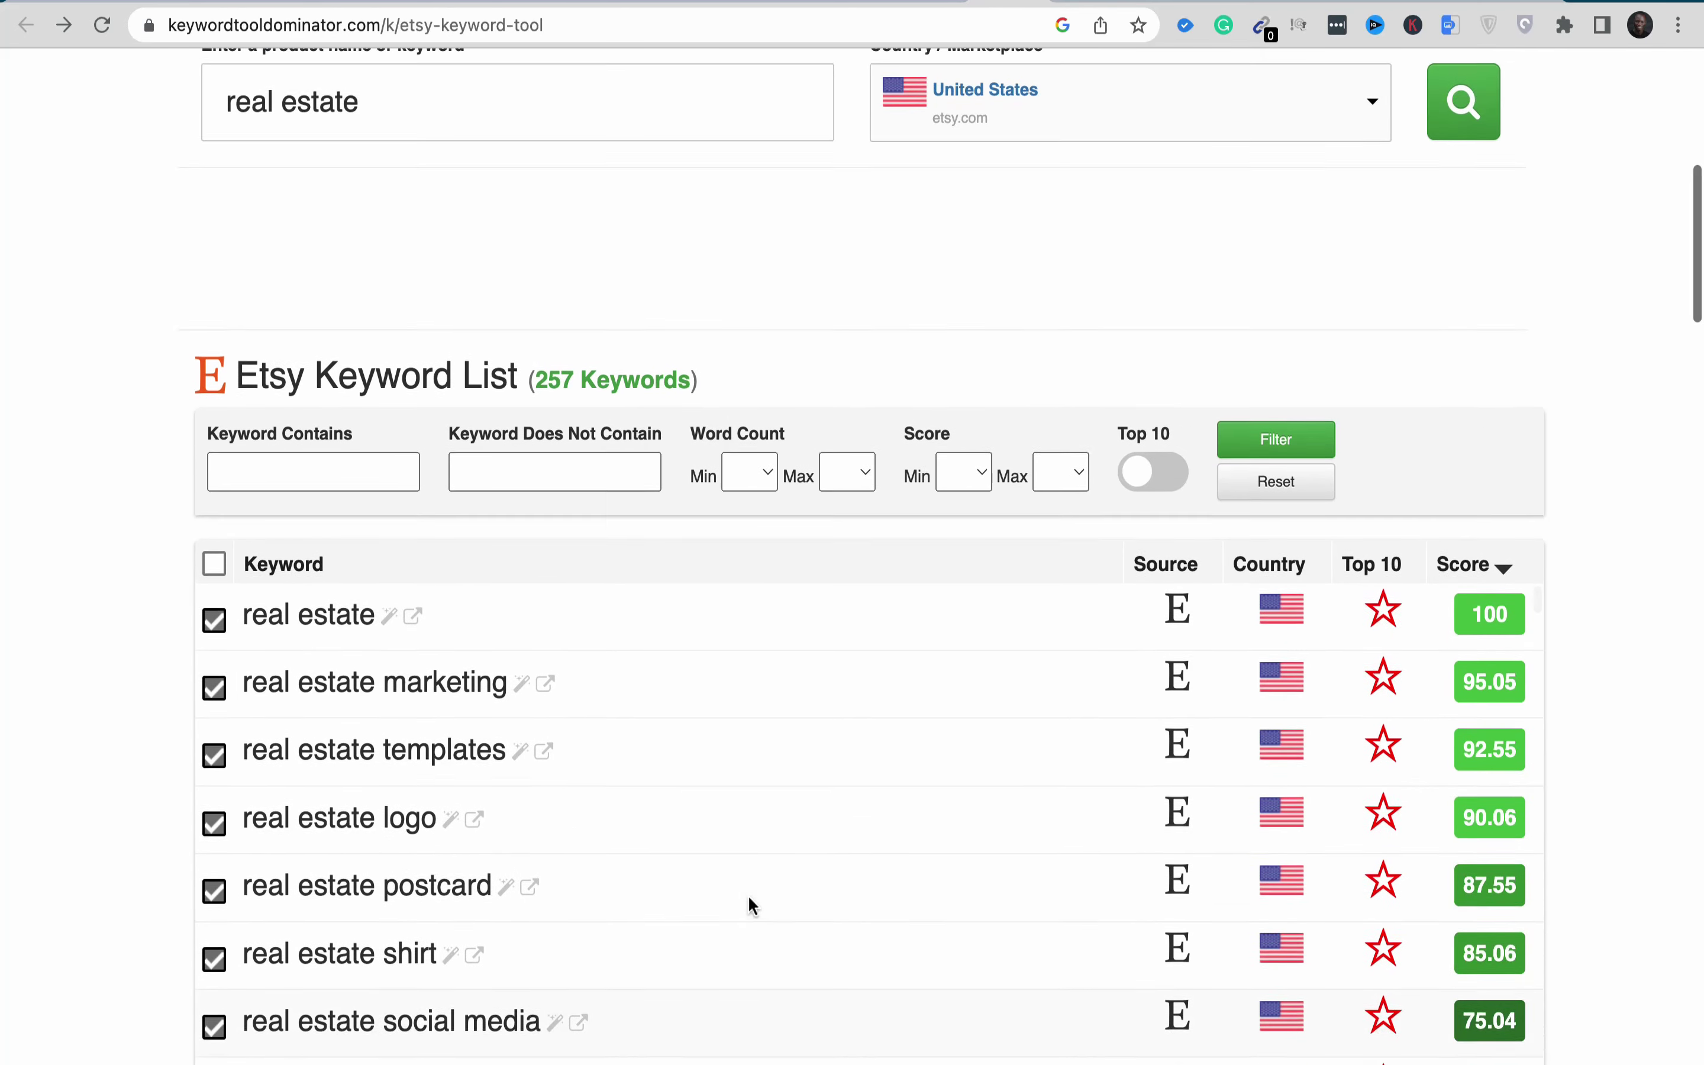
scroll(748, 895, up, 5)
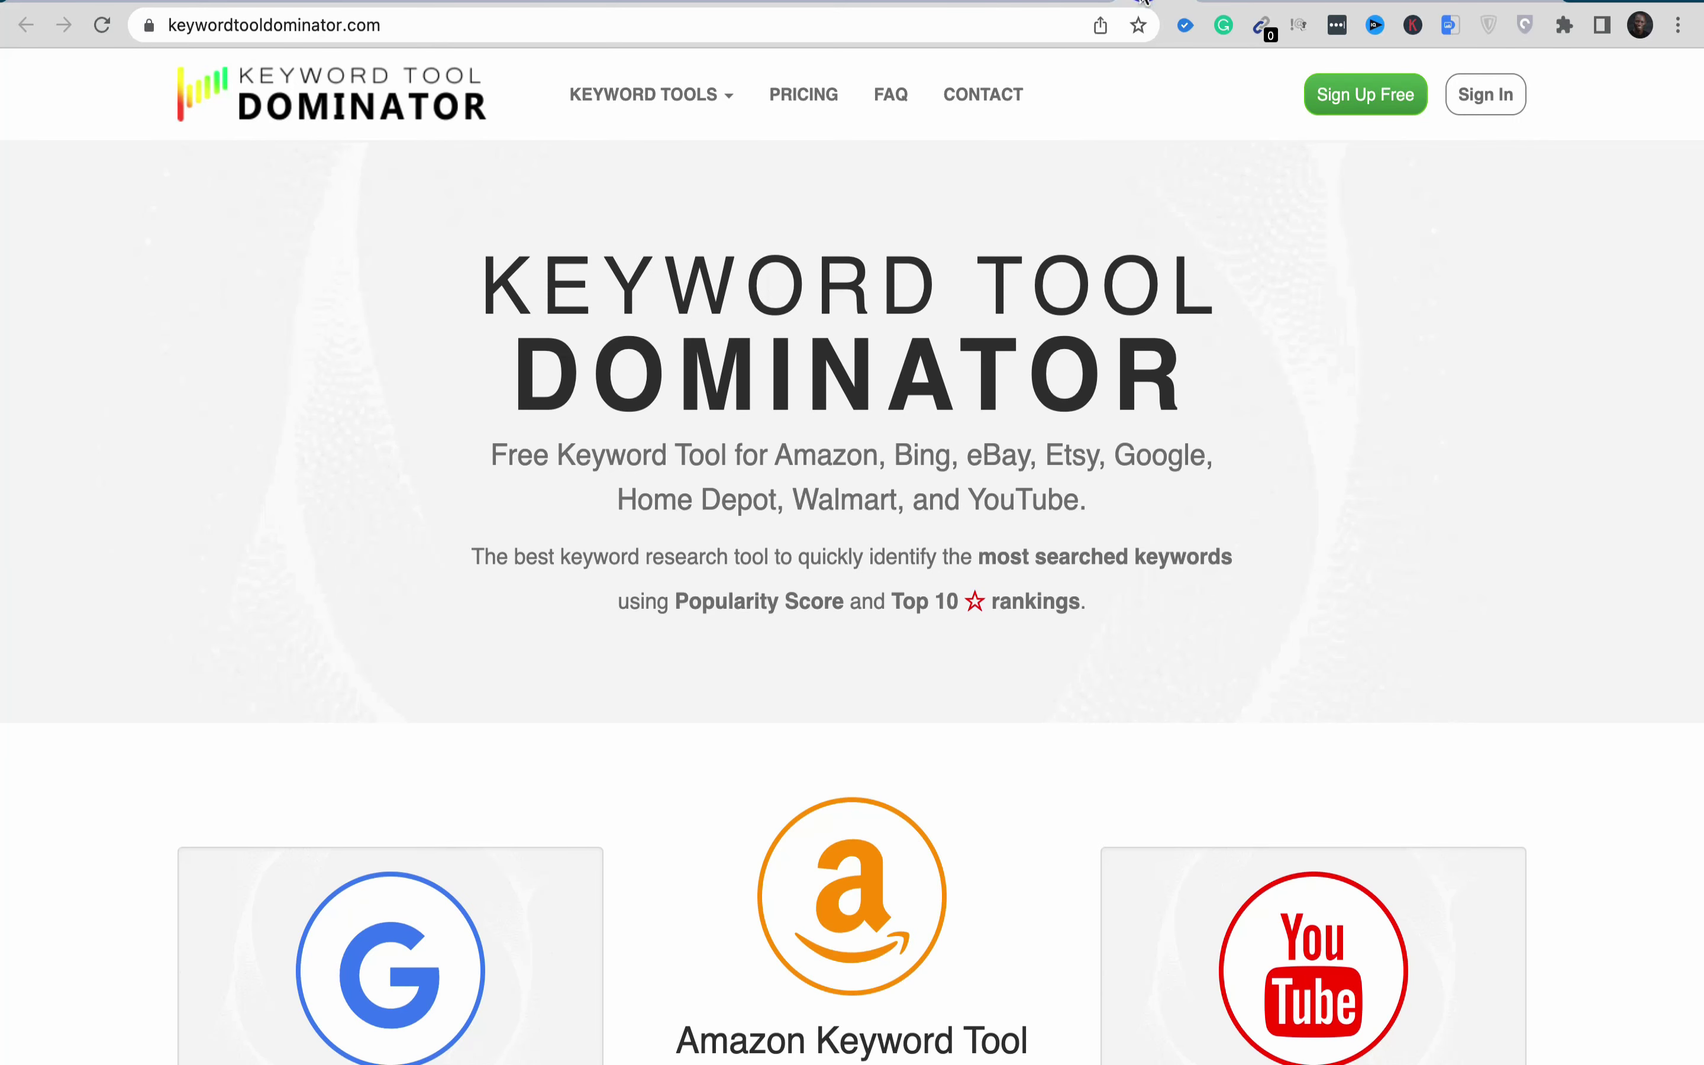
Step: Examine the Keyword Tool Dominator home page, covering the Google, Amazon and YouTube tools and the long tail keyword section
scroll(1099, 307, down, 5)
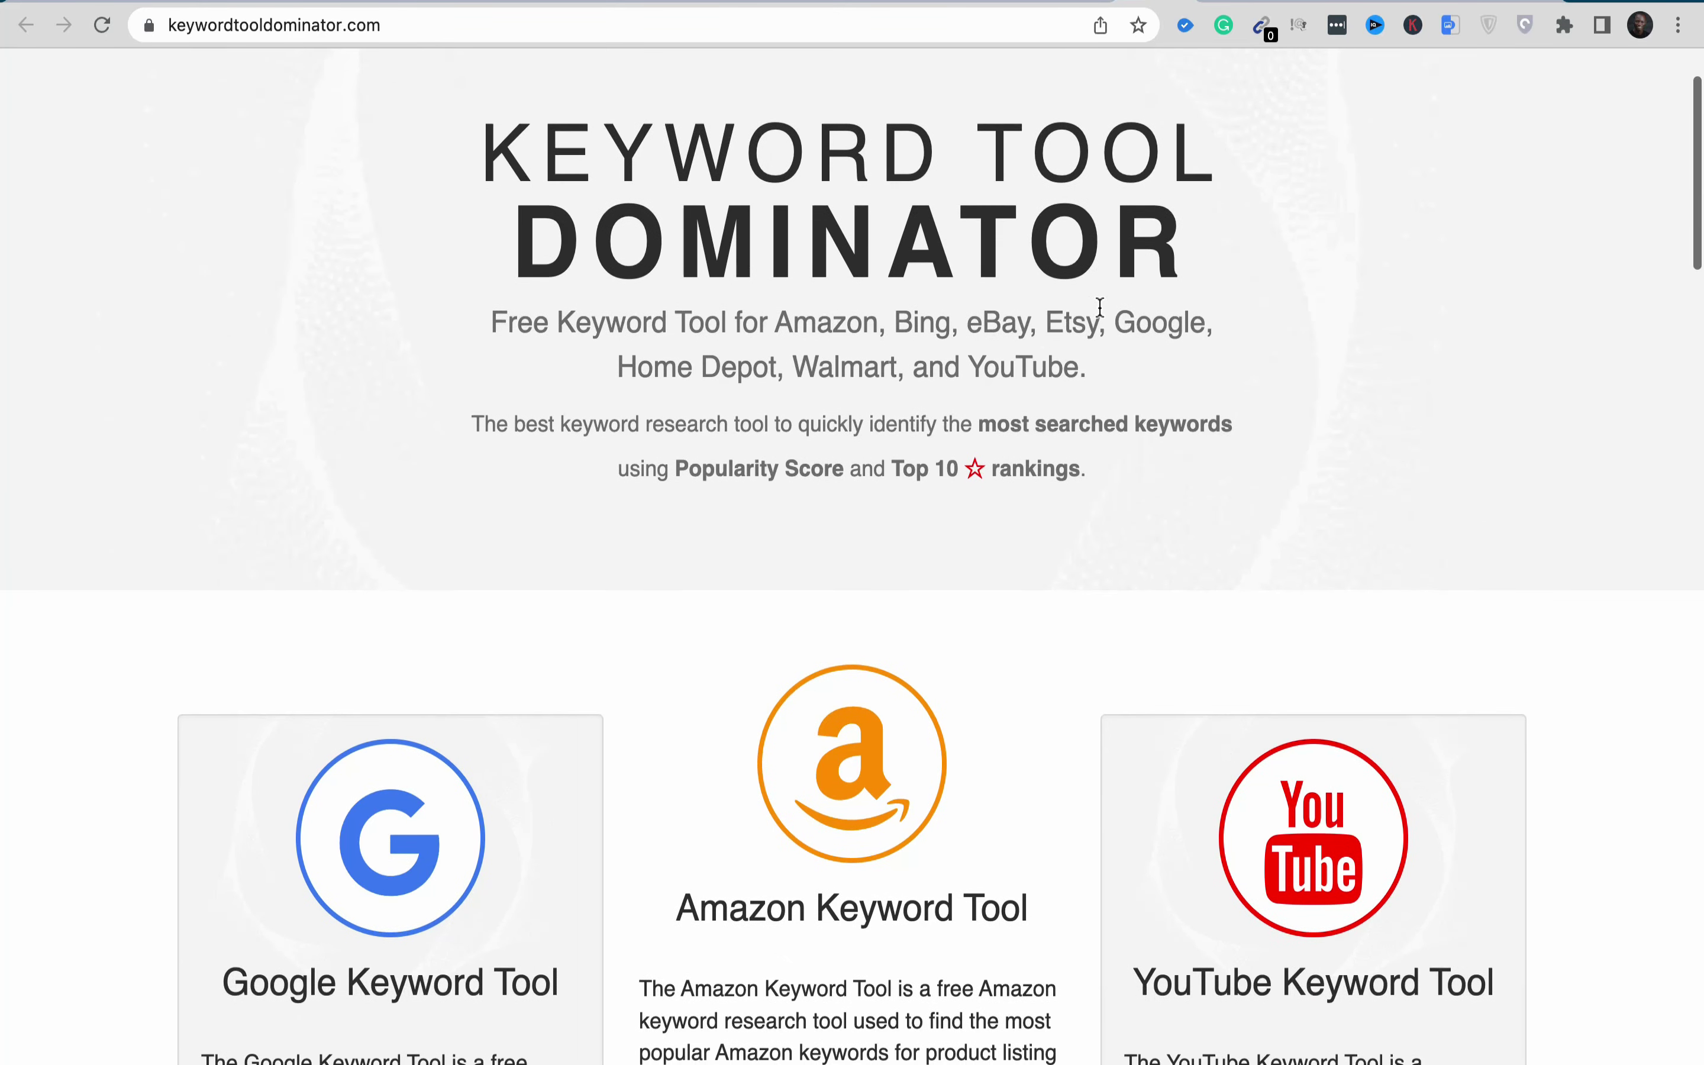
scroll(664, 620, down, 6)
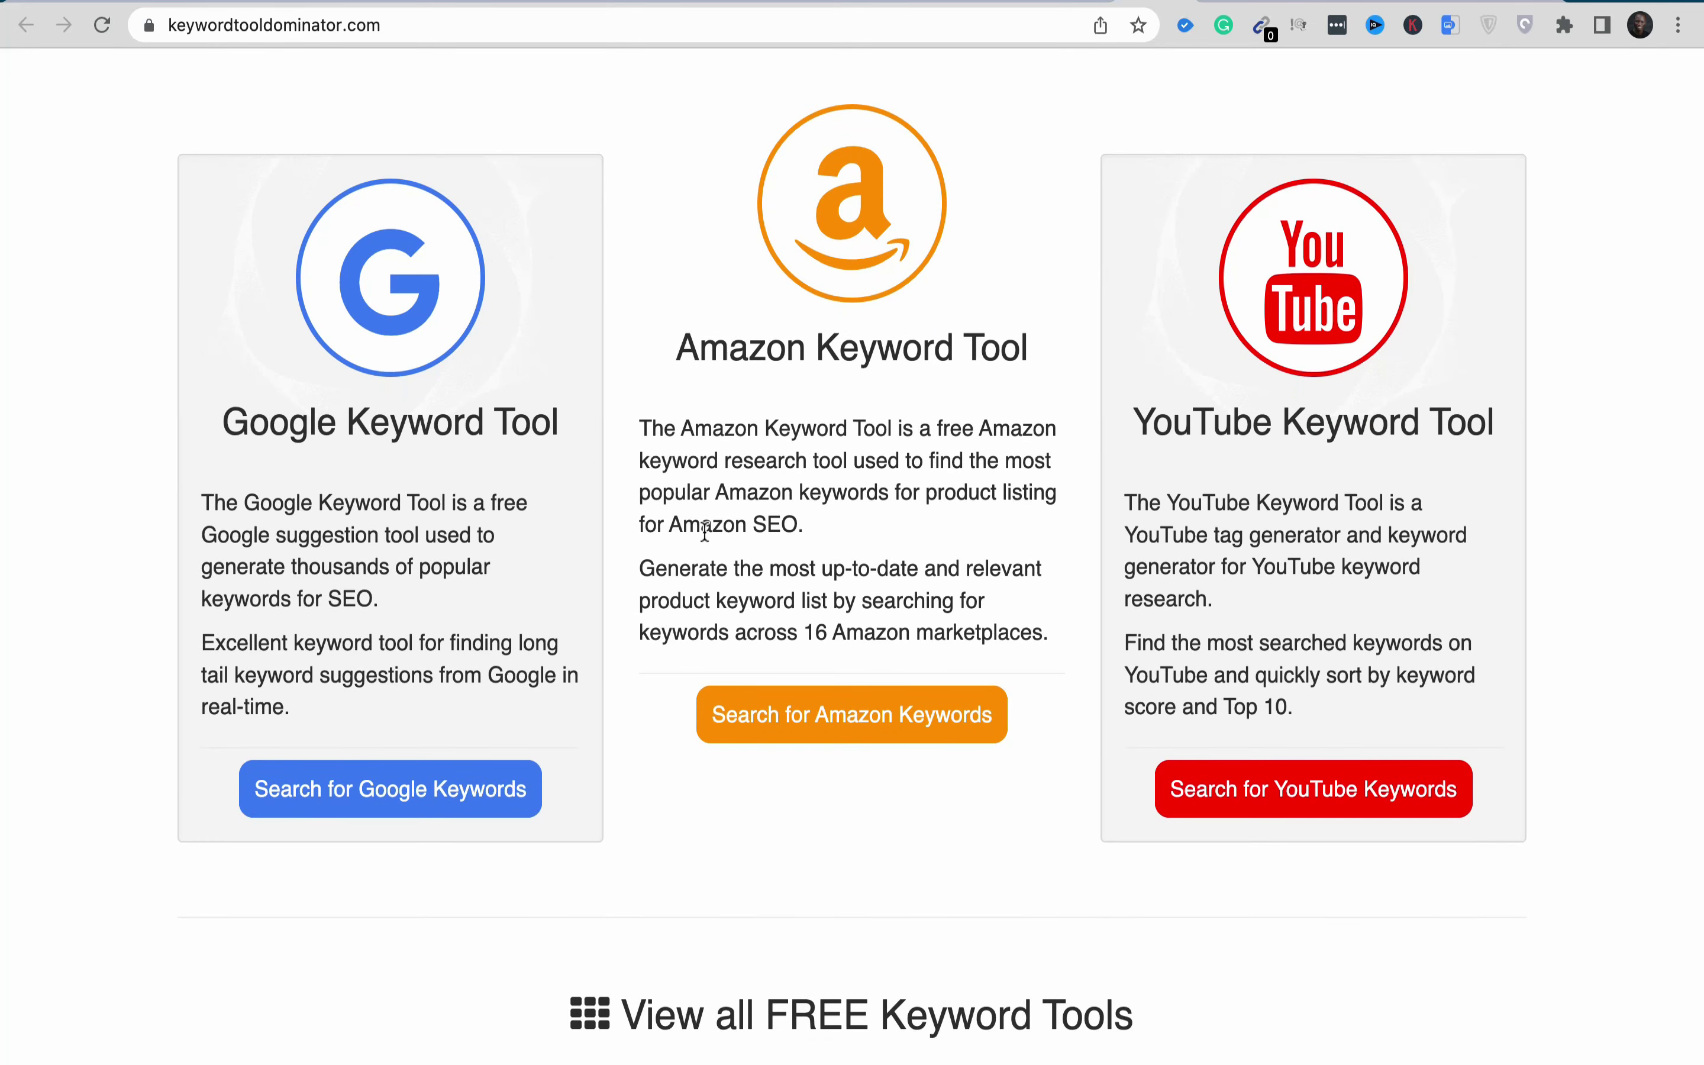
scroll(1225, 527, down, 6)
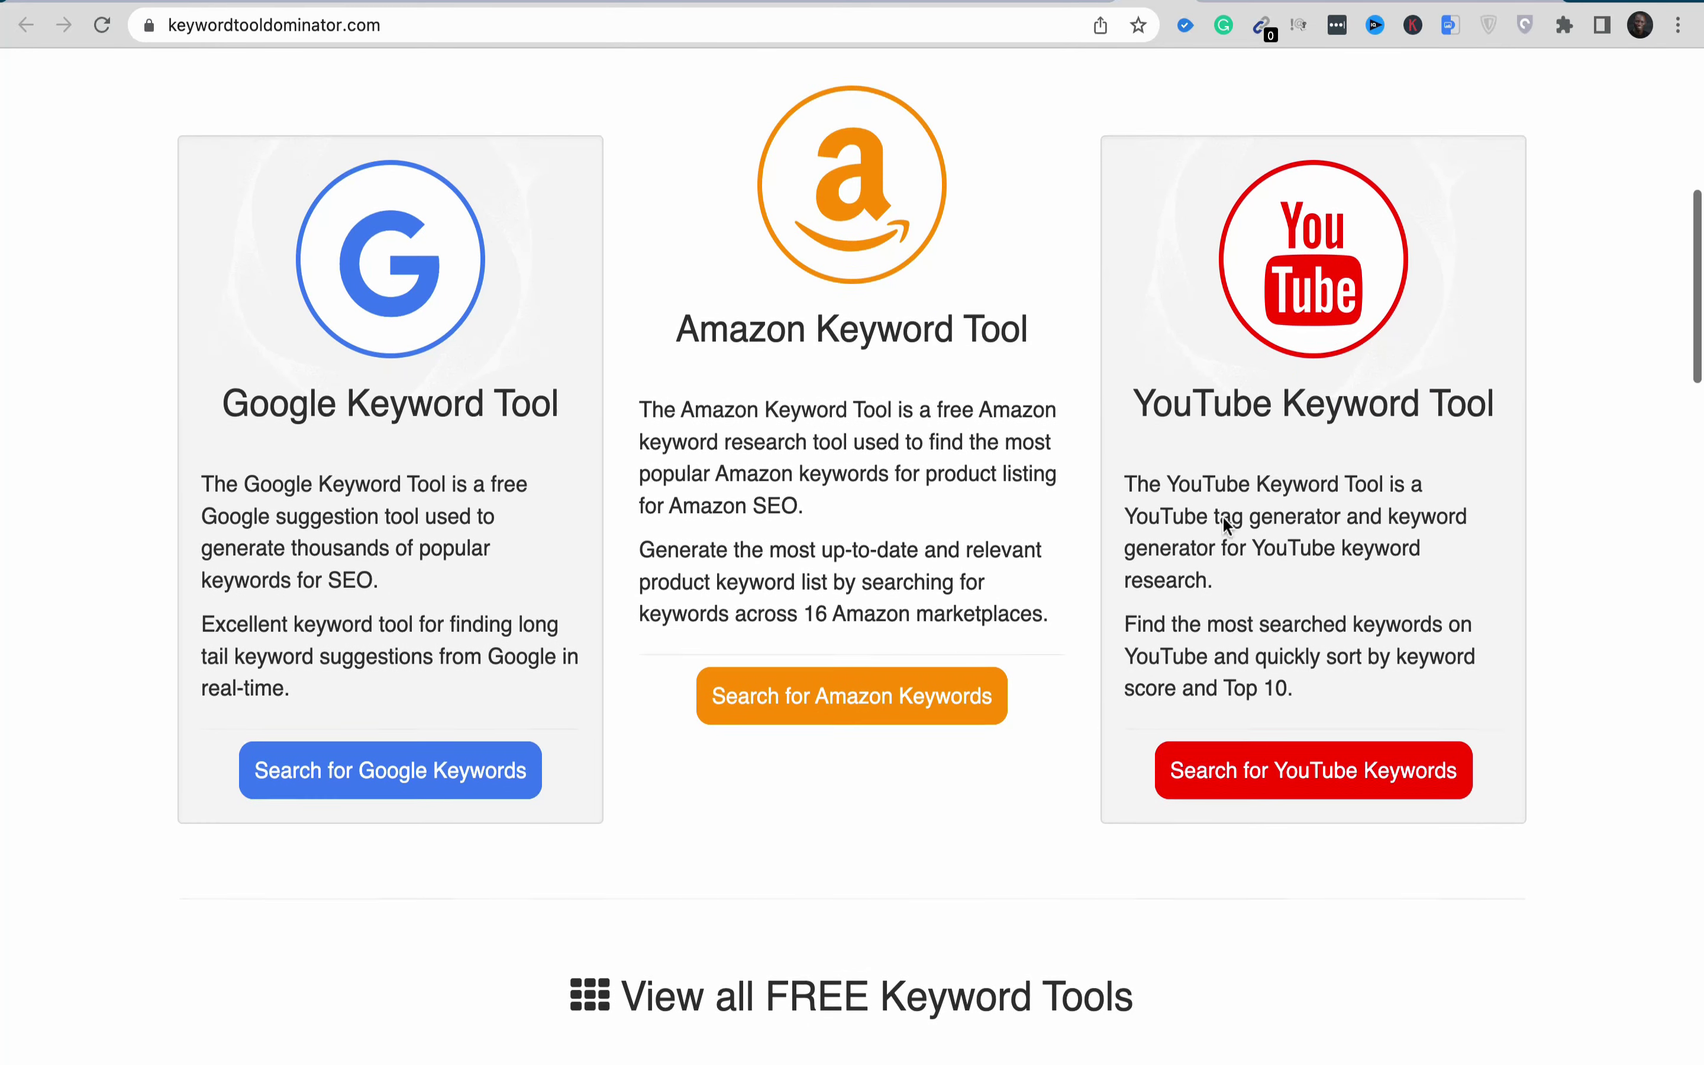
scroll(1224, 524, down, 10)
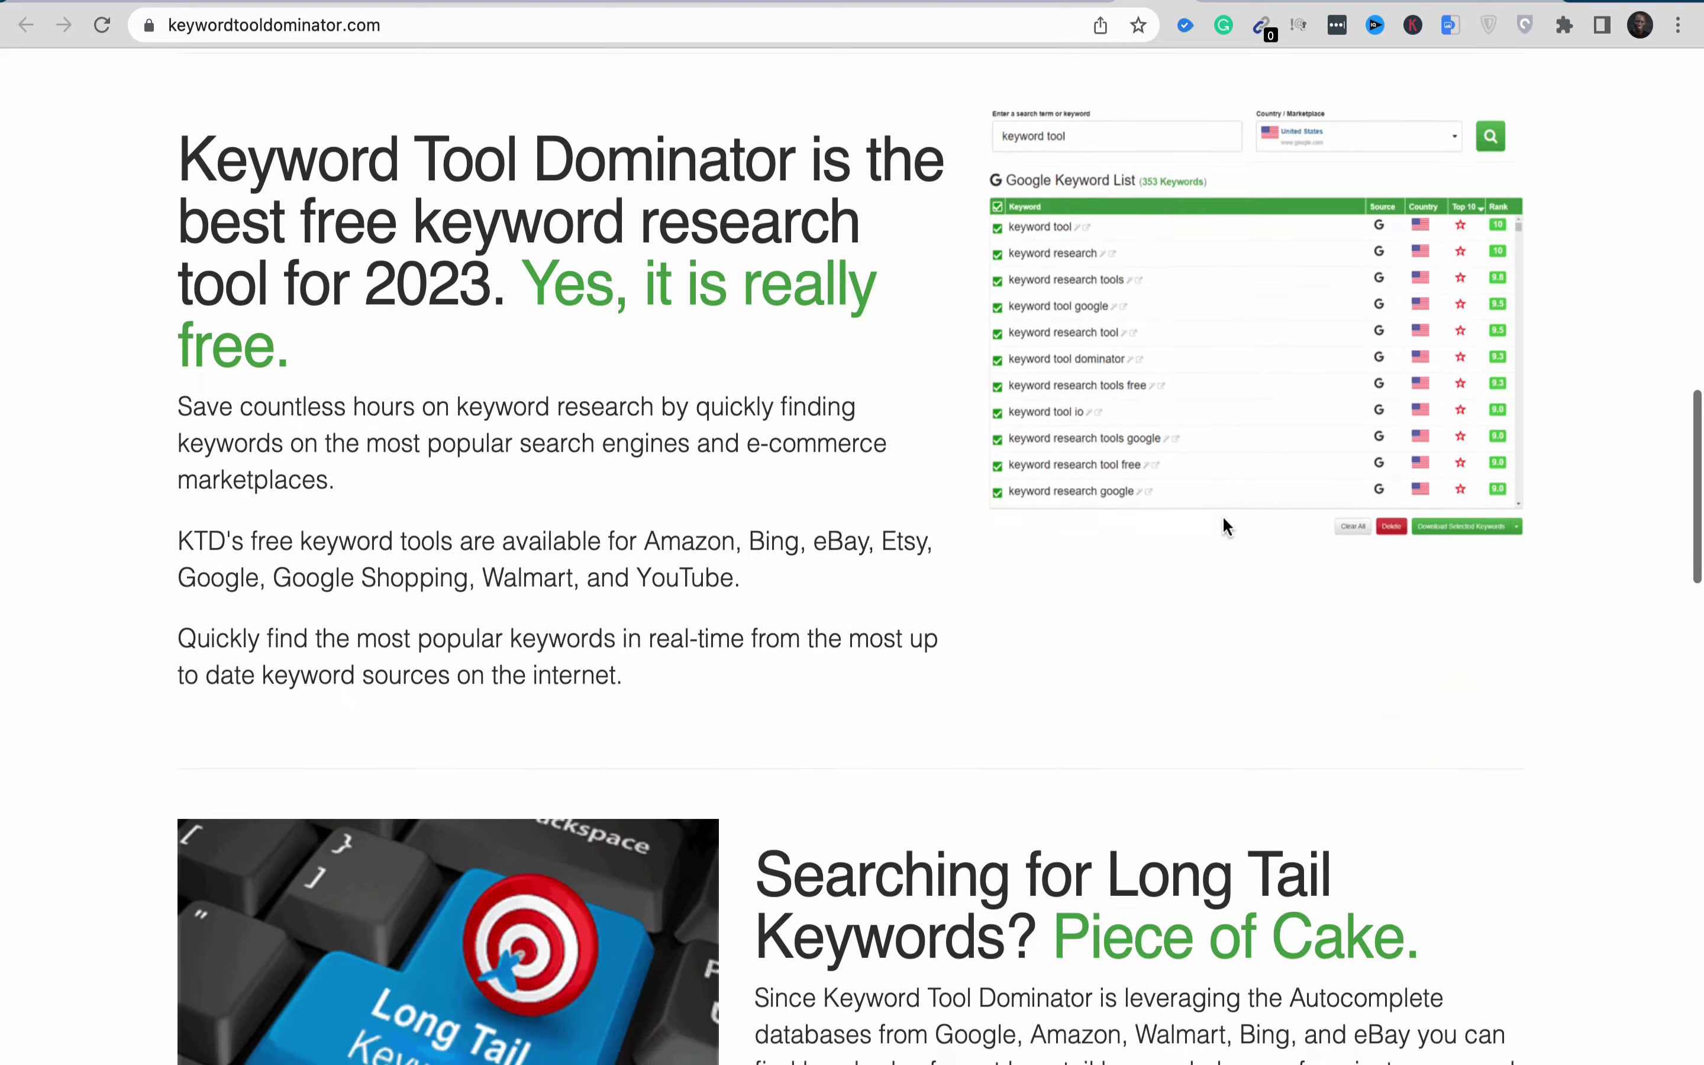
scroll(1223, 526, down, 8)
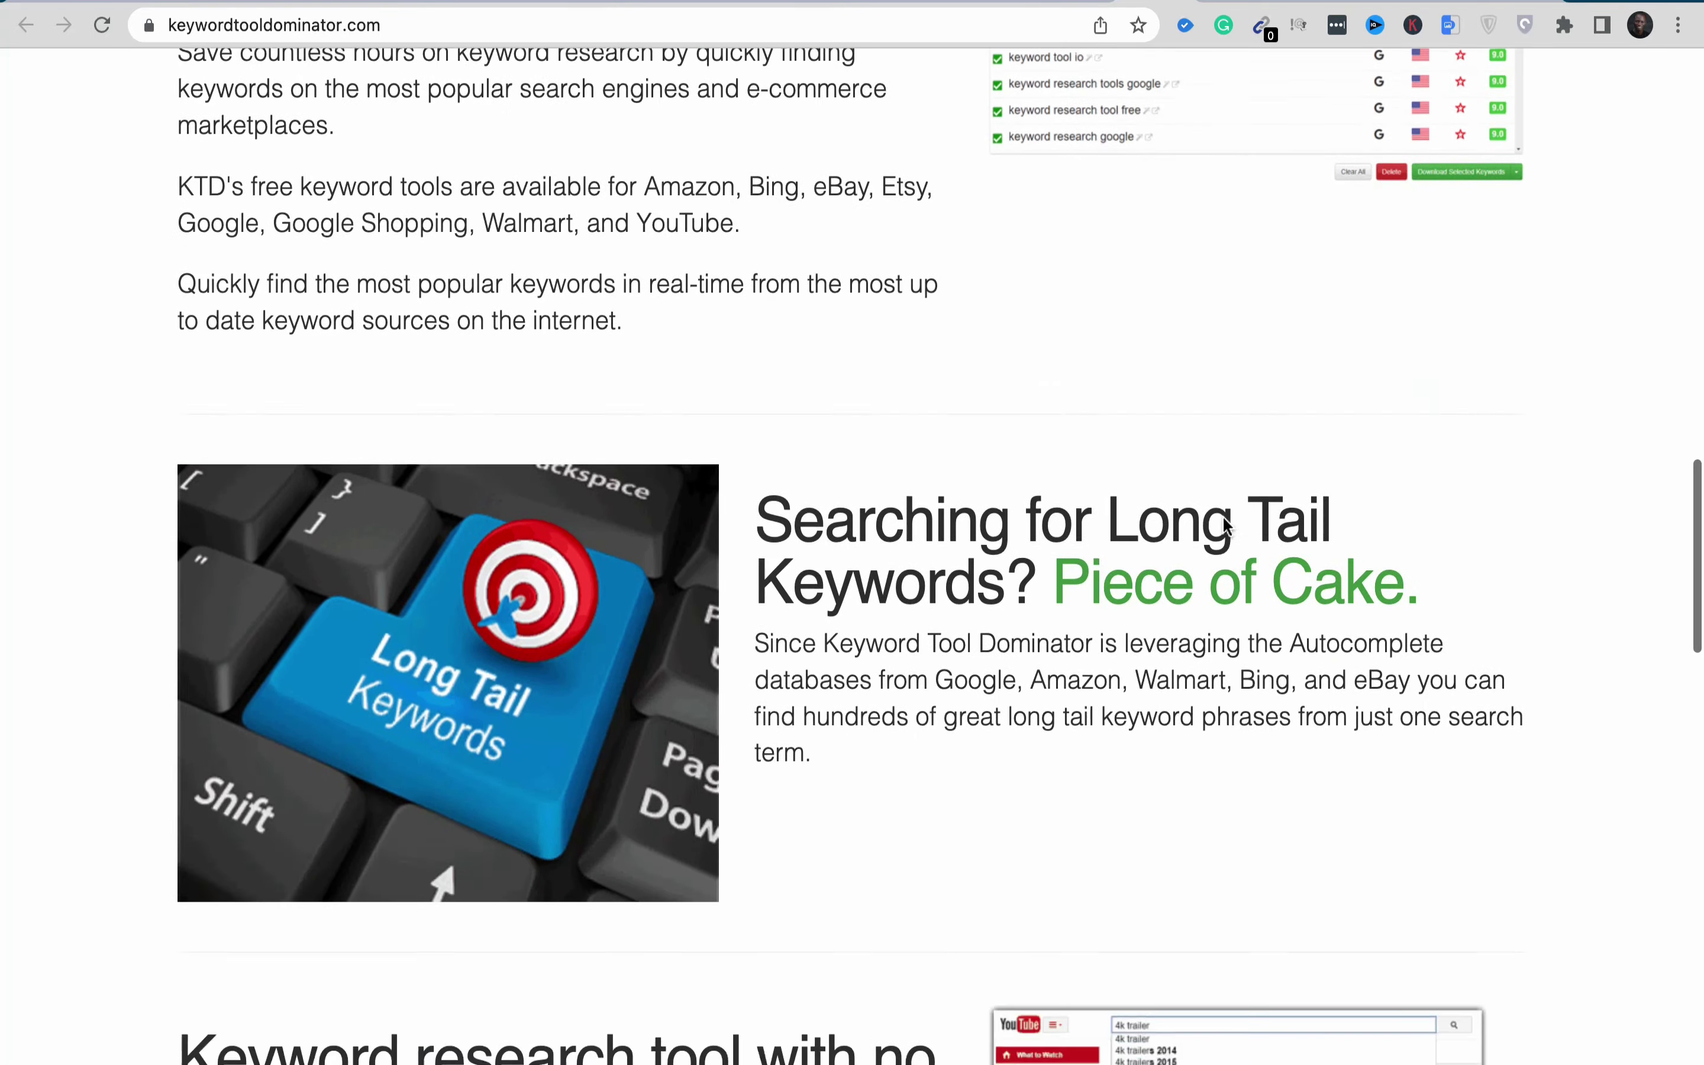
Step: Open the Keyword Tool Dominator pricing page and examine the features and prices of the Amazon, Bing and eBay keyword tools
scroll(1223, 526, up, 20)
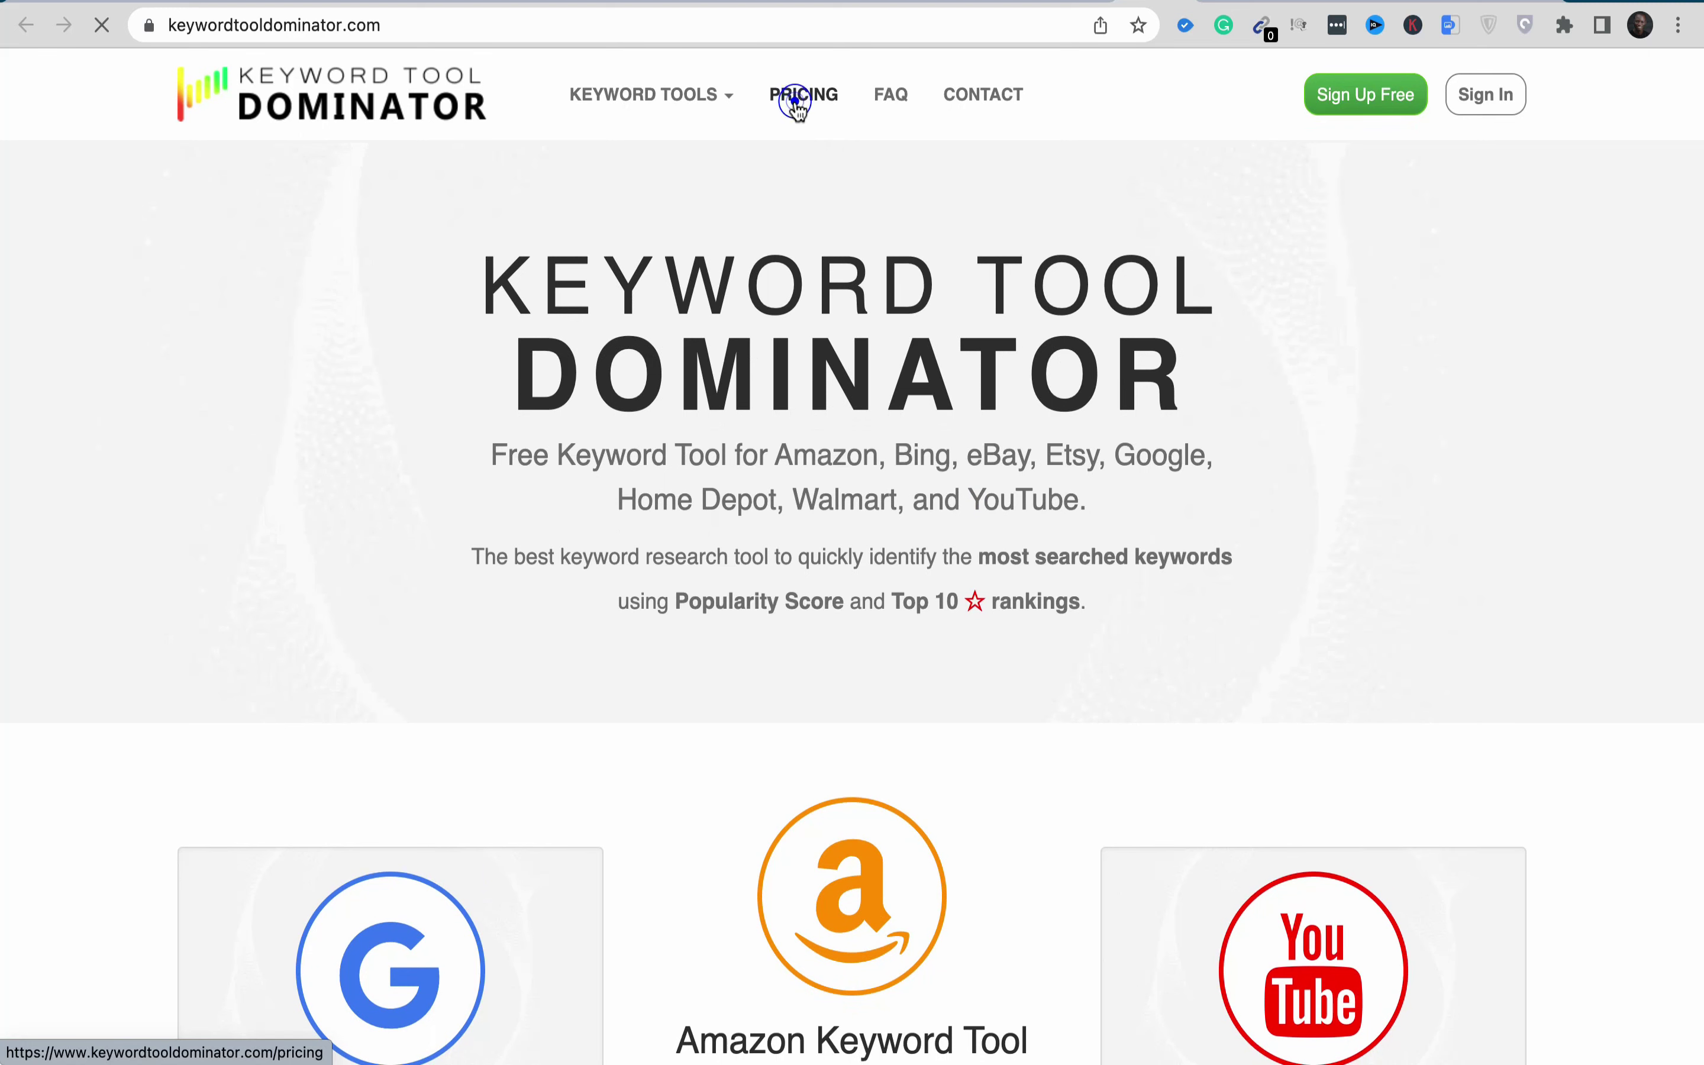
click(798, 107)
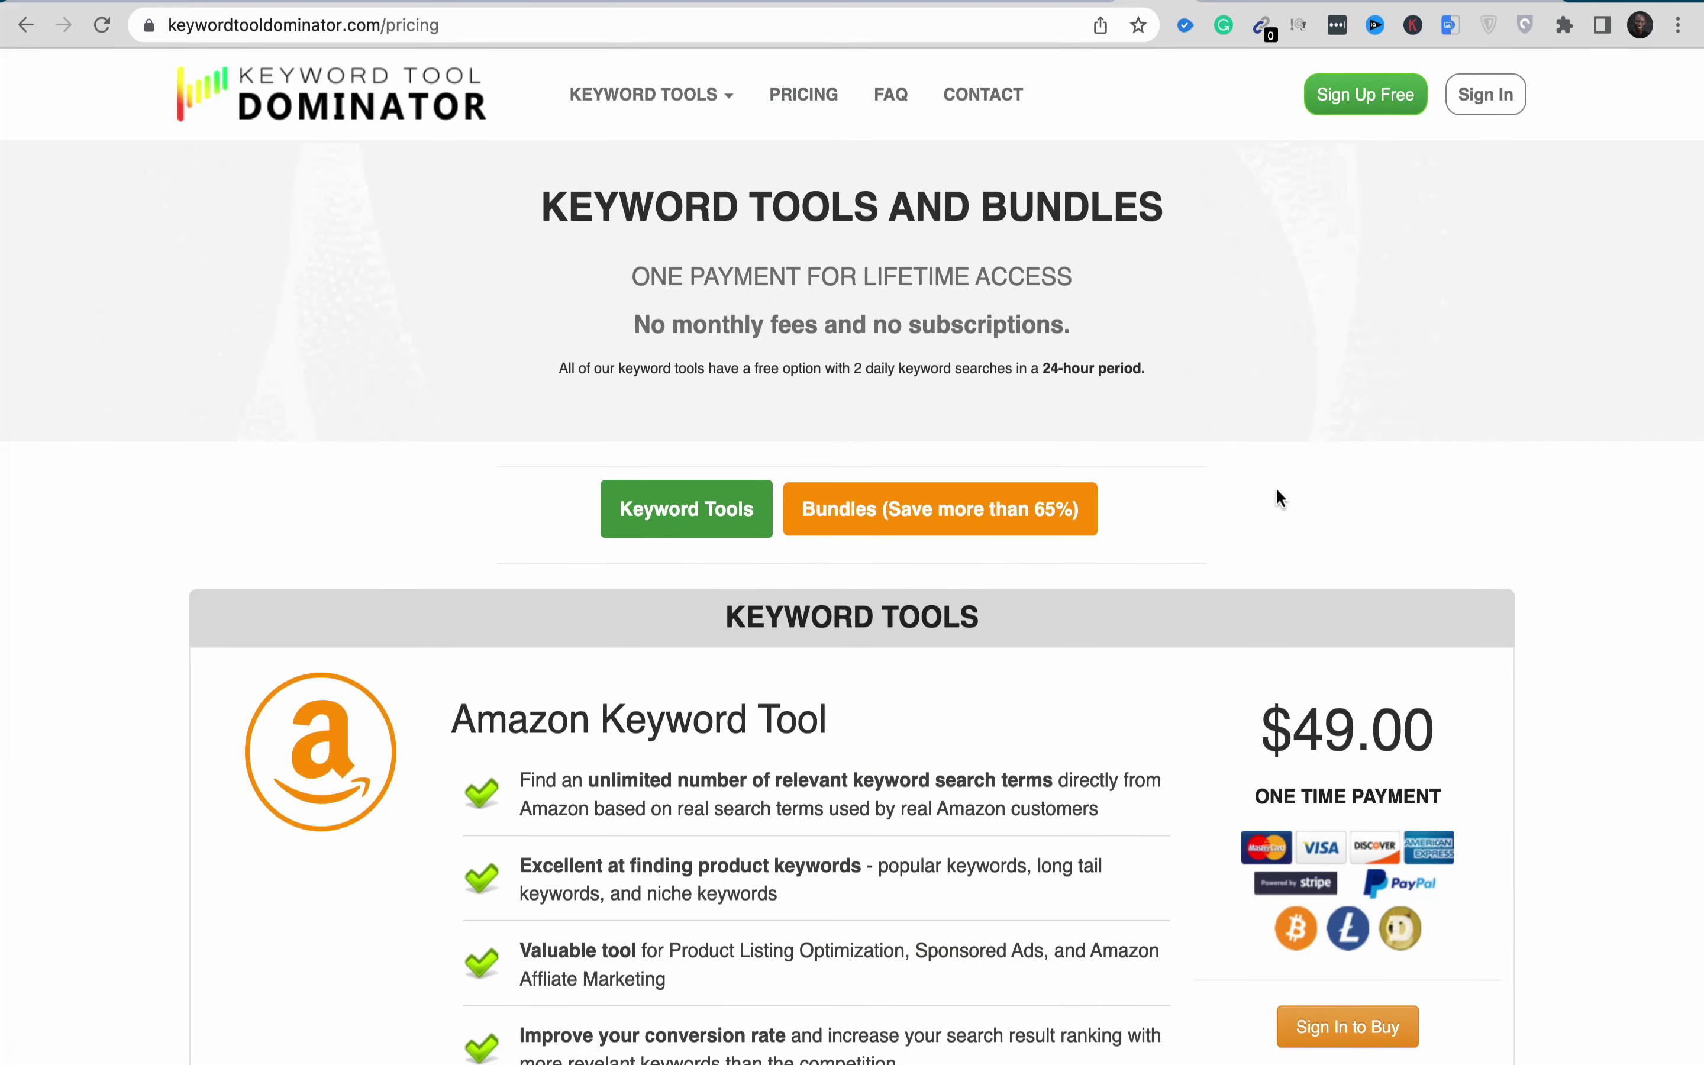
scroll(1311, 533, down, 5)
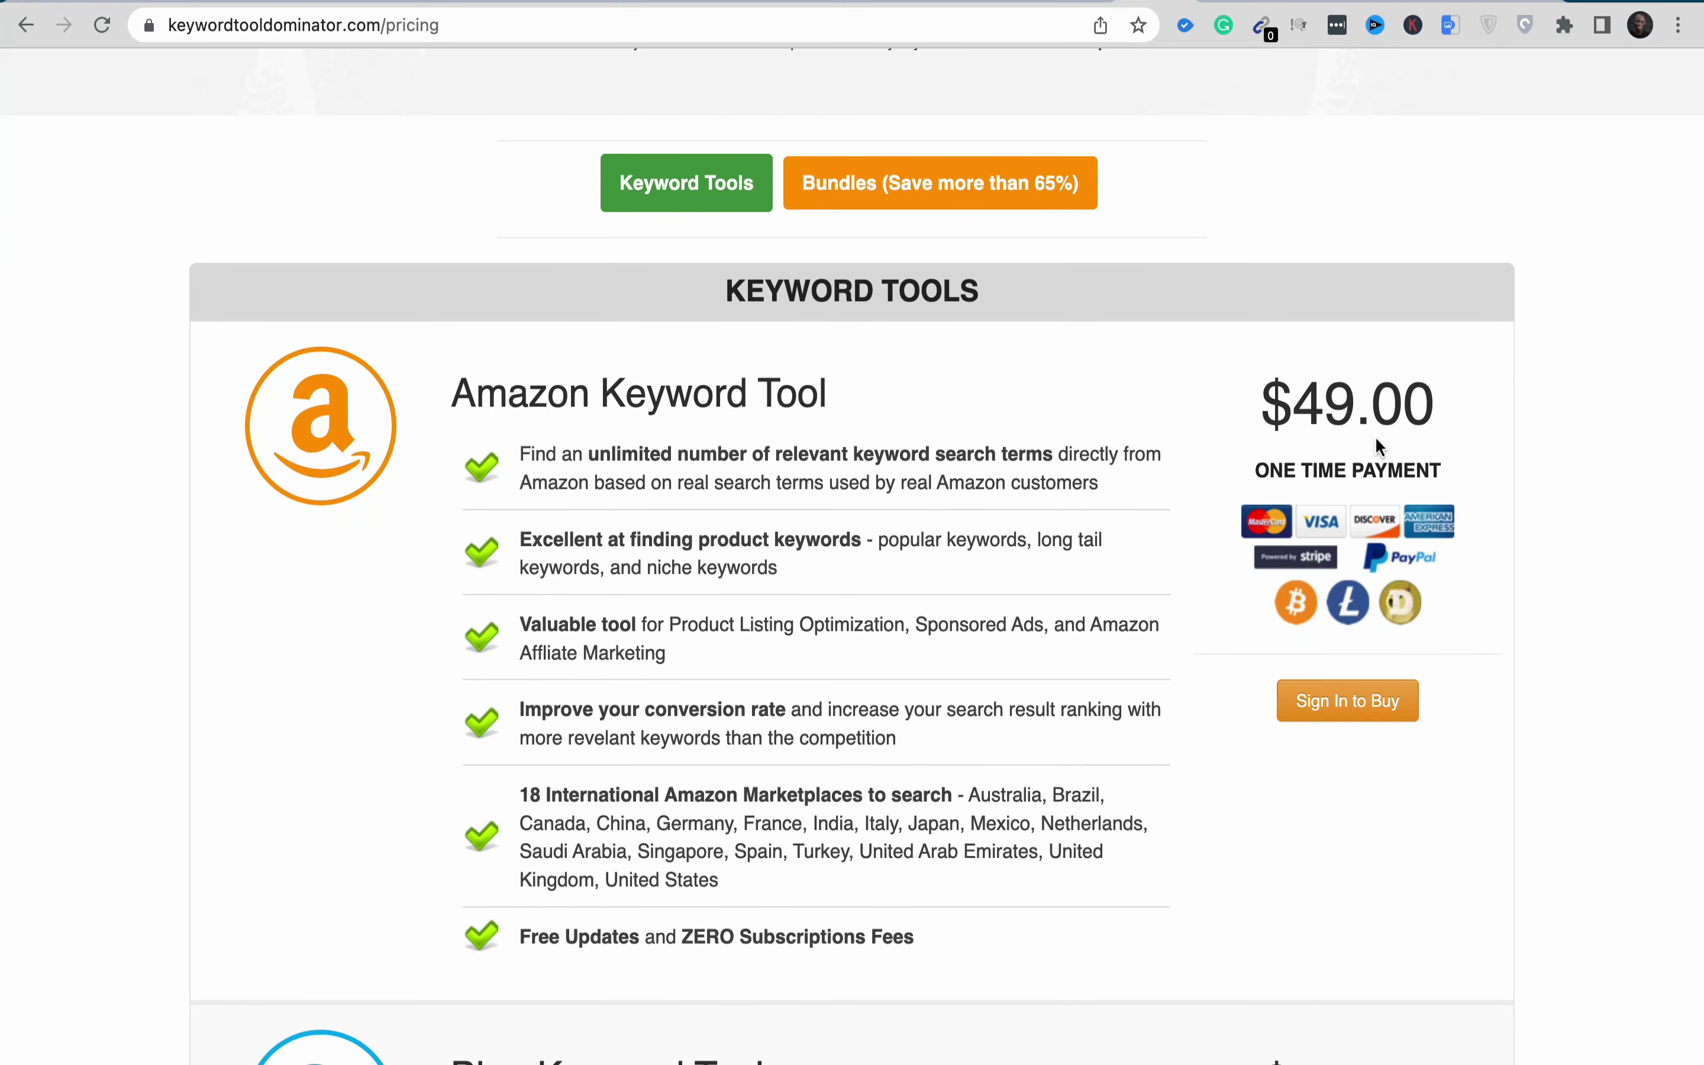
scroll(1376, 439, down, 4)
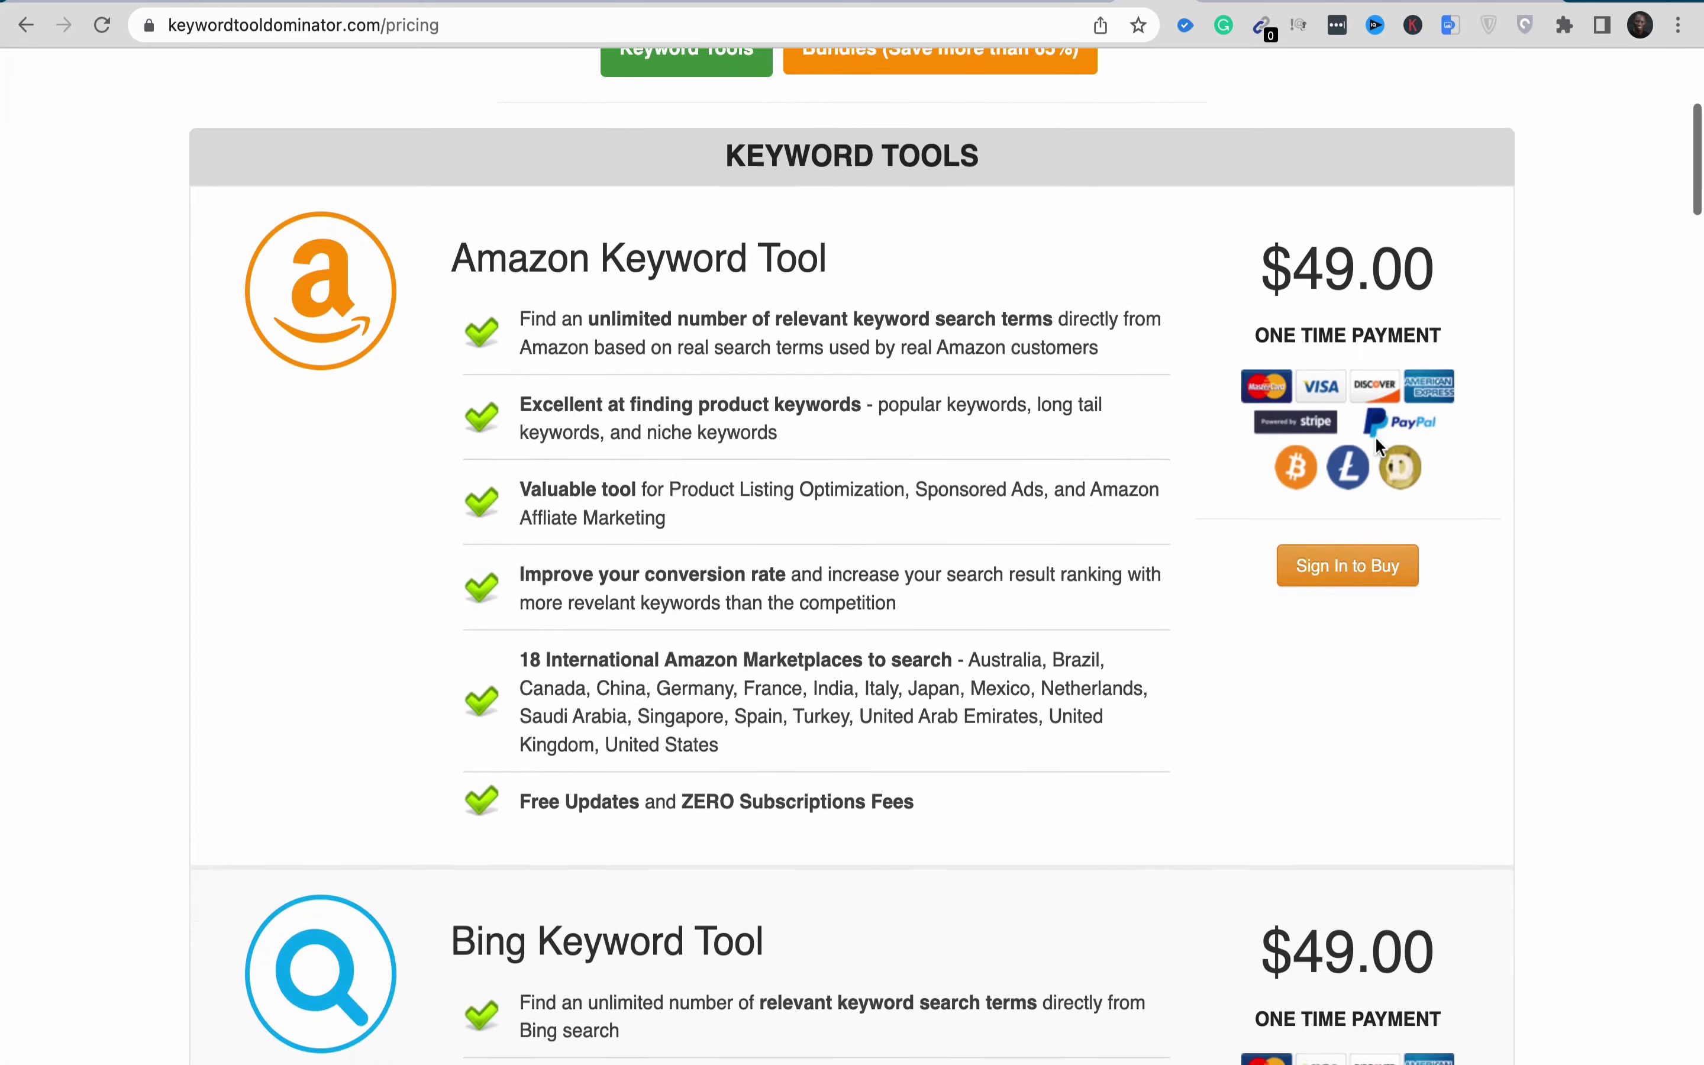
scroll(863, 588, down, 2)
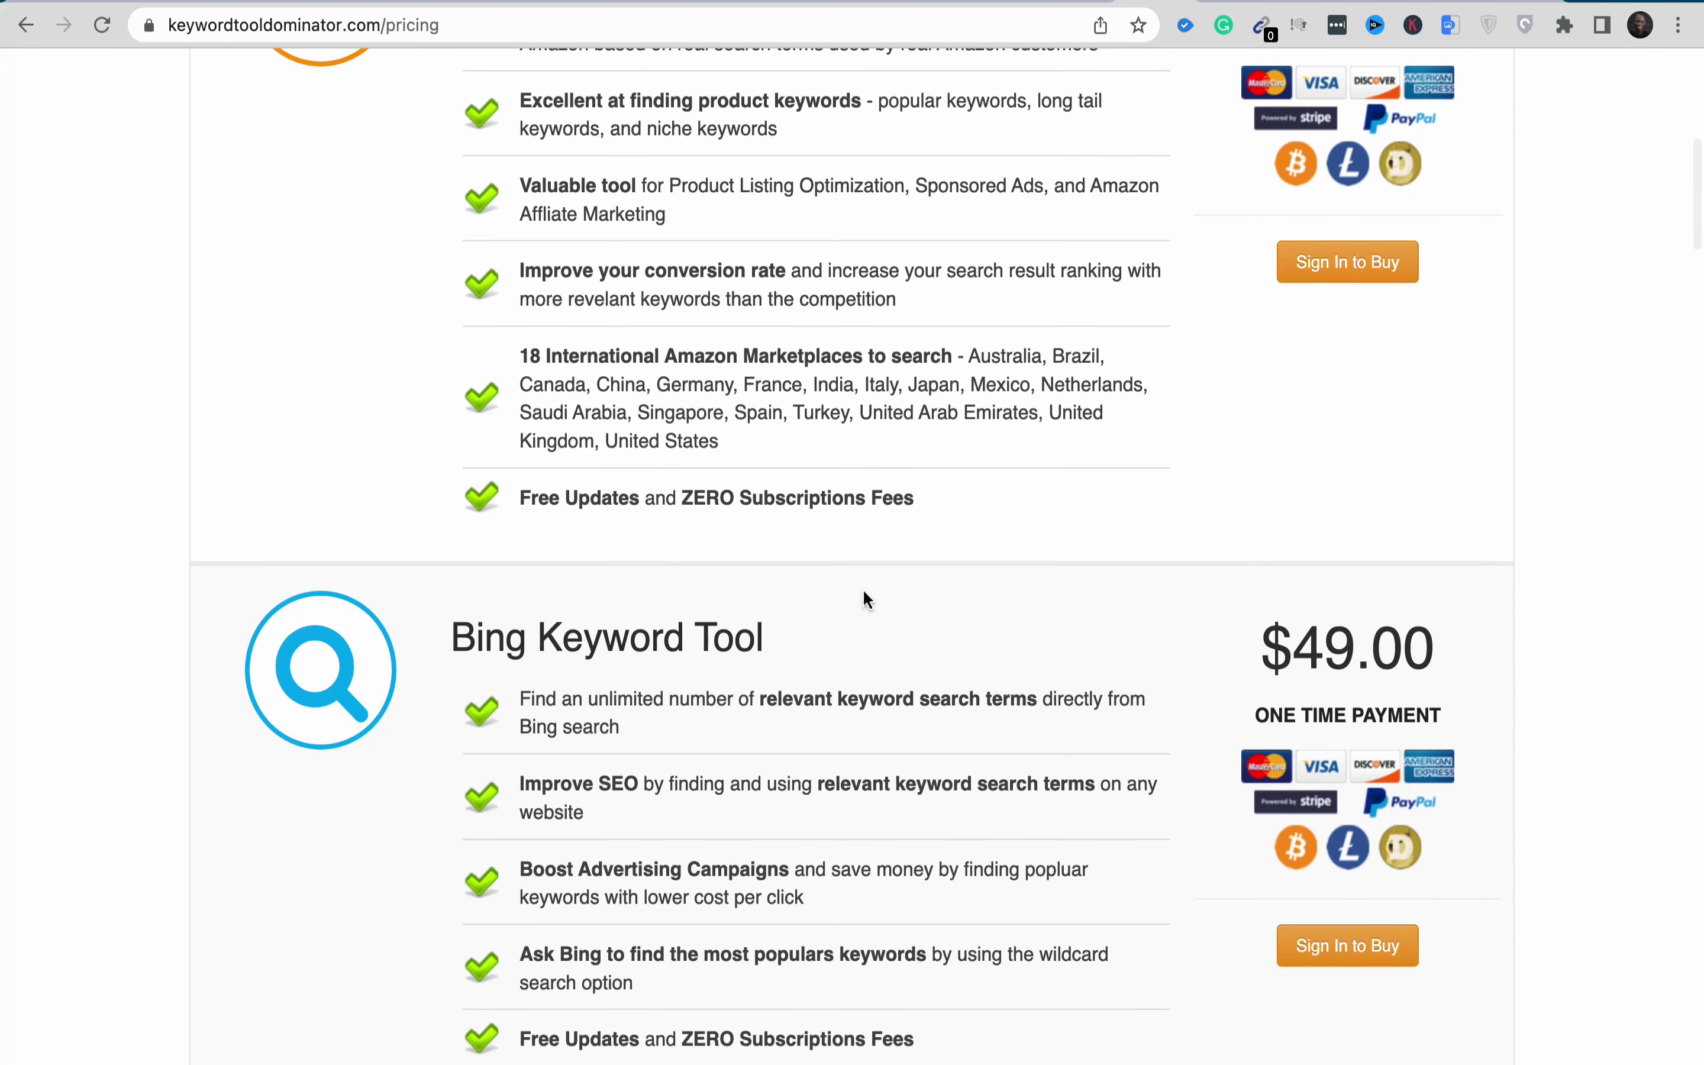
scroll(897, 574, down, 3)
scroll(1320, 483, down, 3)
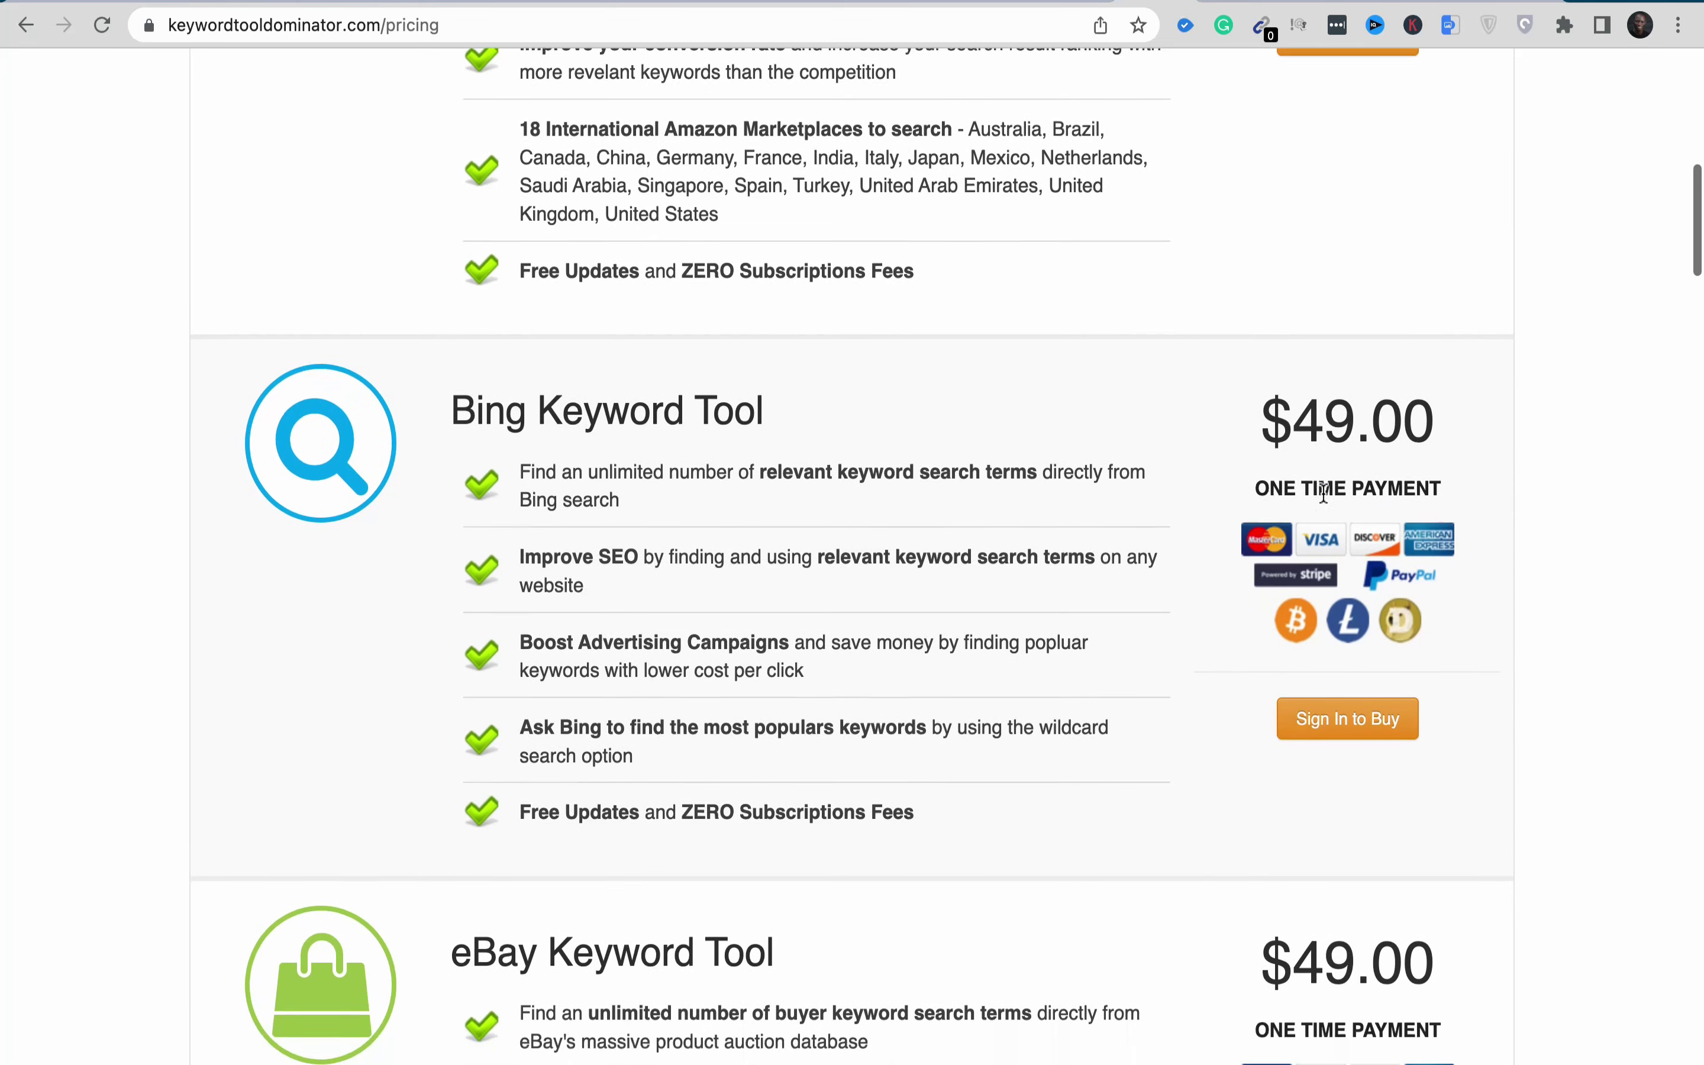
scroll(893, 754, down, 3)
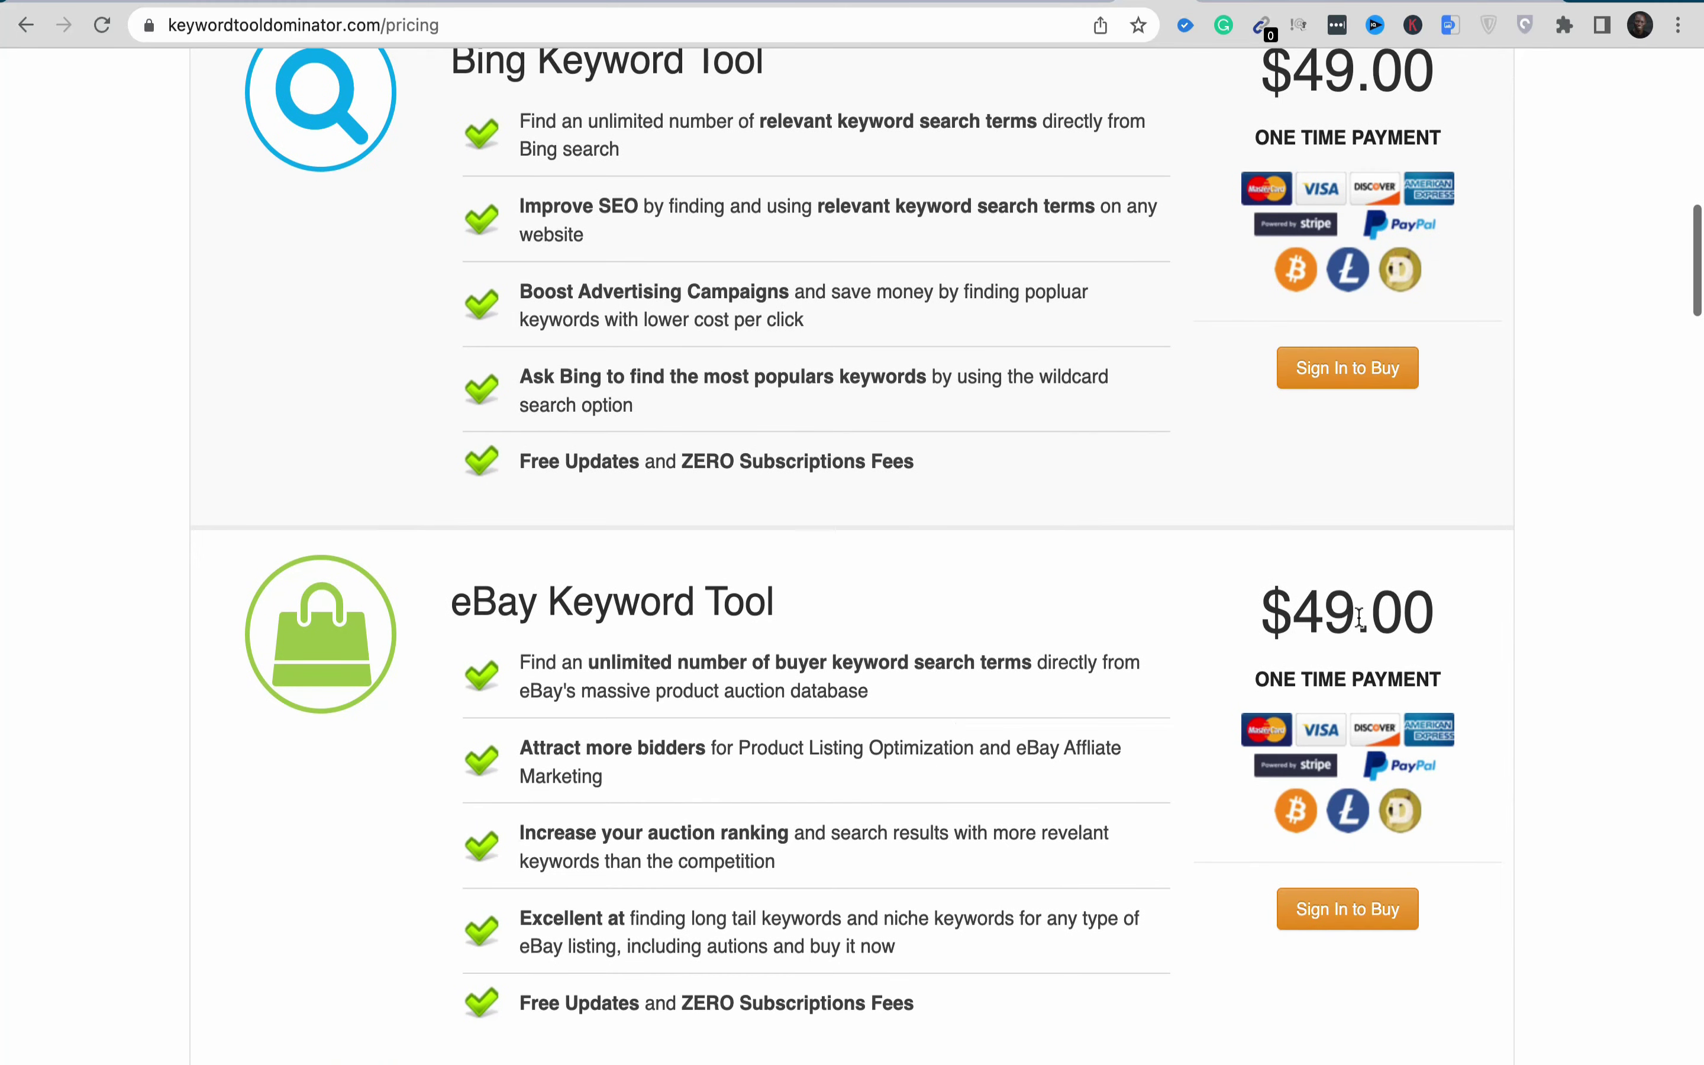
Step: Examine the Etsy Keyword Tool's one-time price and its feature list on the pricing page
scroll(1337, 623, down, 1)
scroll(1326, 638, down, 3)
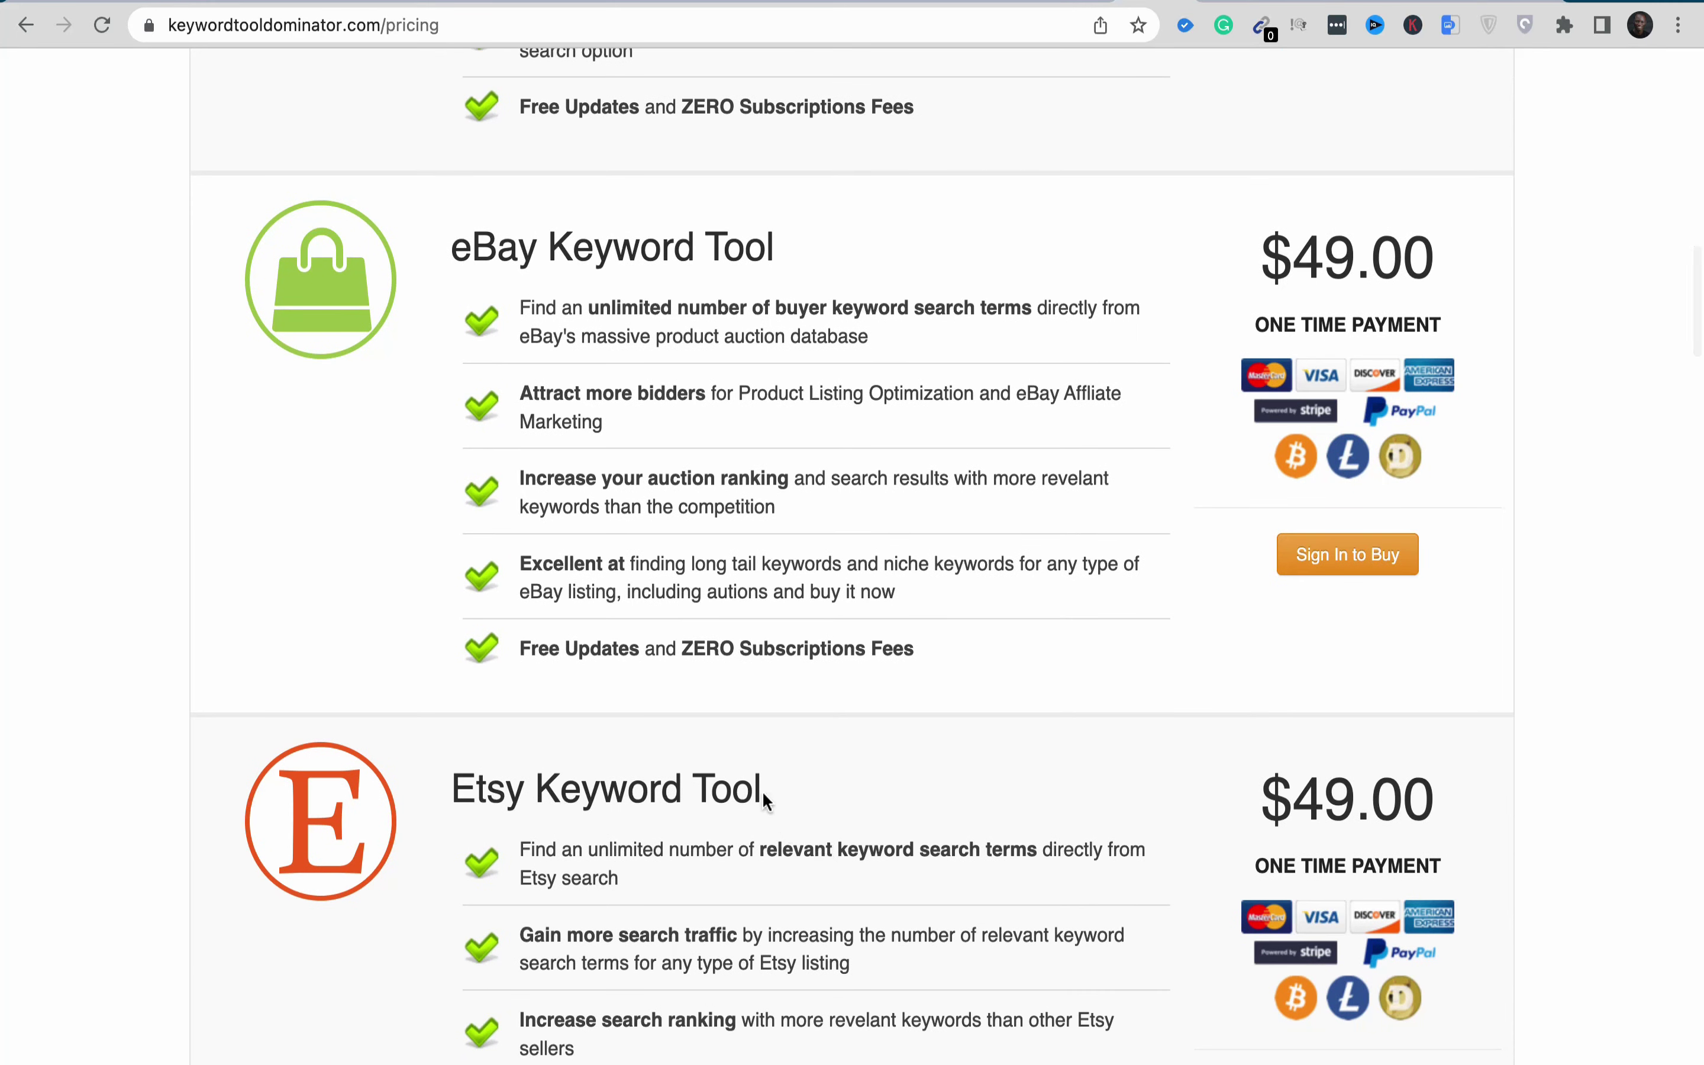
scroll(760, 791, down, 1)
scroll(1324, 630, down, 2)
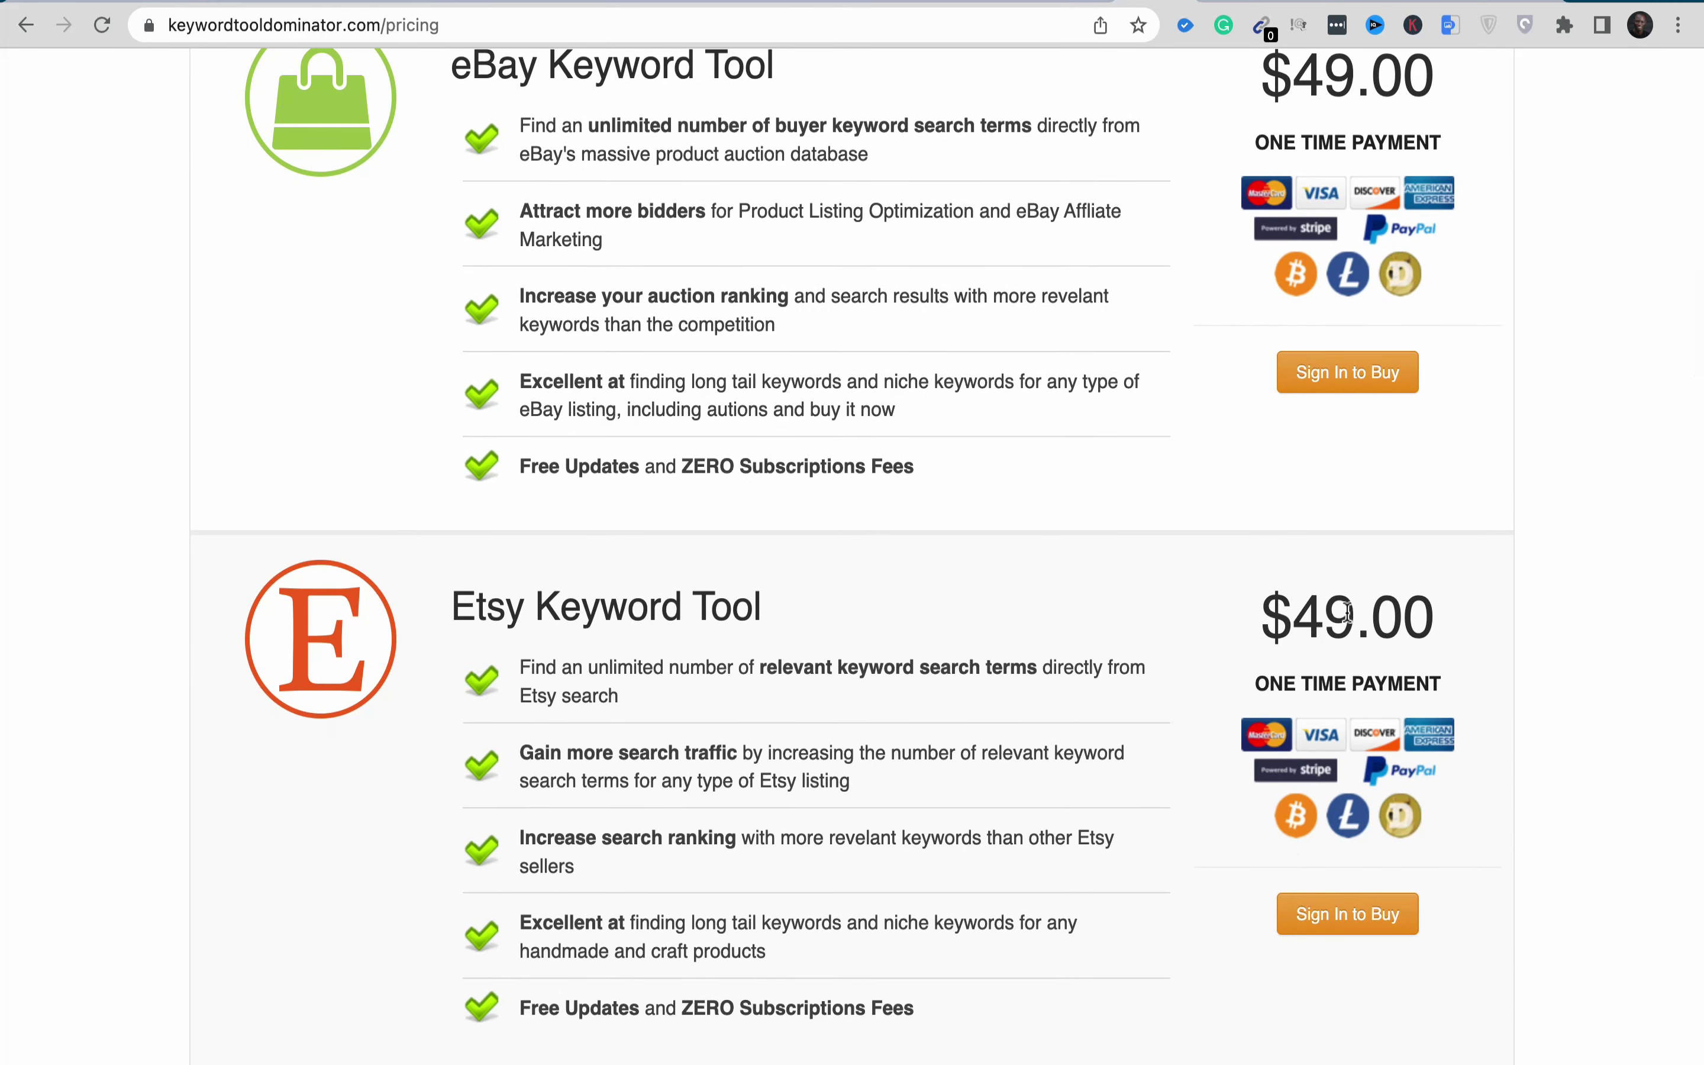
scroll(1379, 640, down, 3)
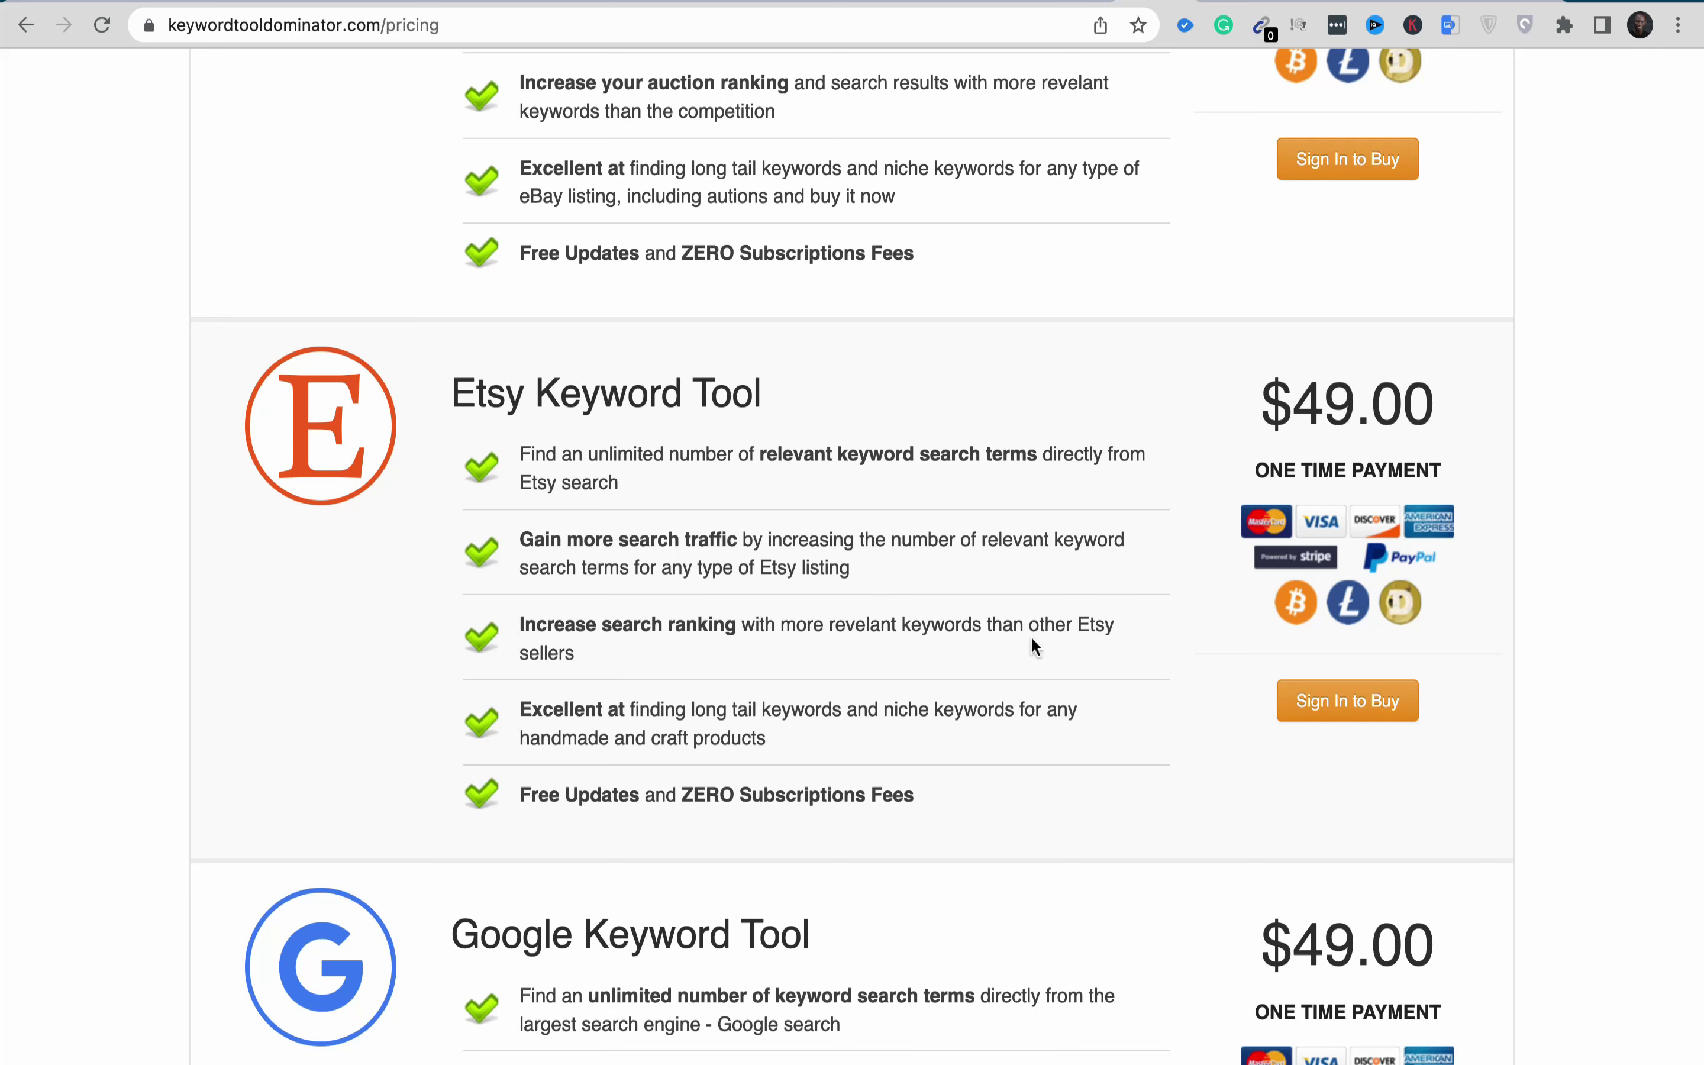
scroll(798, 655, down, 2)
scroll(798, 655, down, 1)
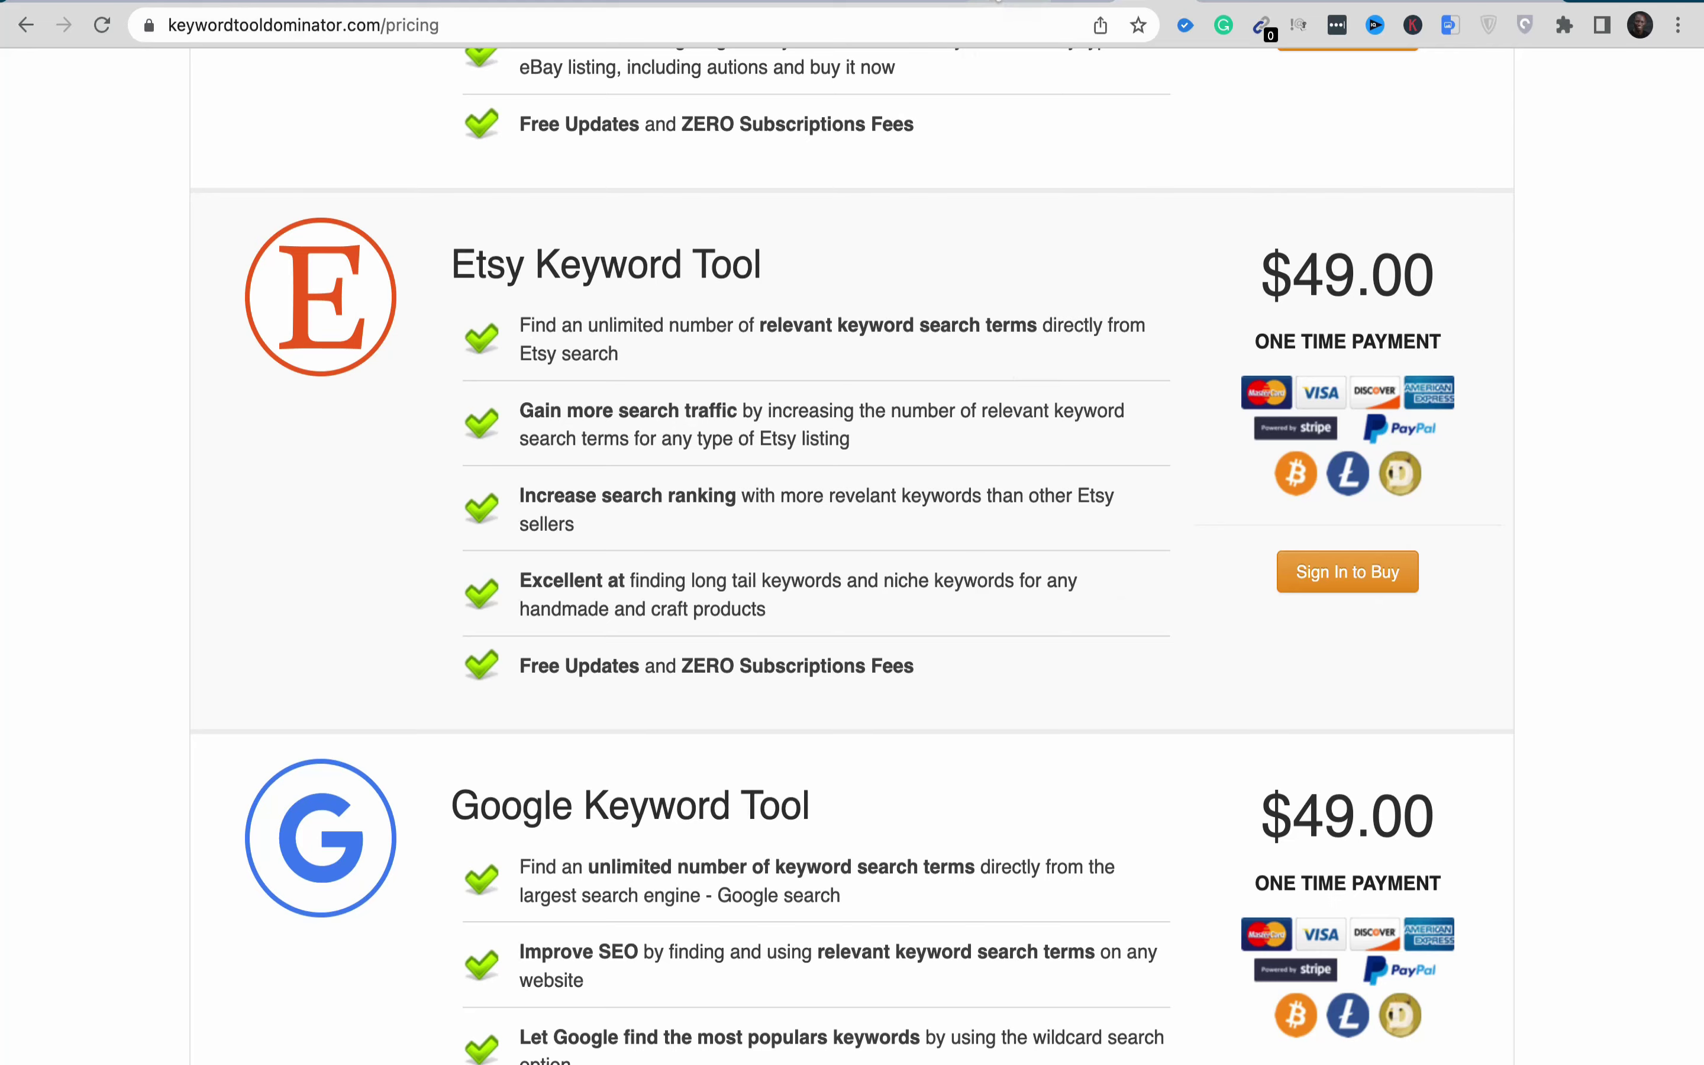
Step: Switch back to the Etsy keyword list and look through the green-rated keywords down to "real estate listing presentation canva"
click(989, 7)
scroll(845, 352, down, 10)
scroll(804, 429, down, 5)
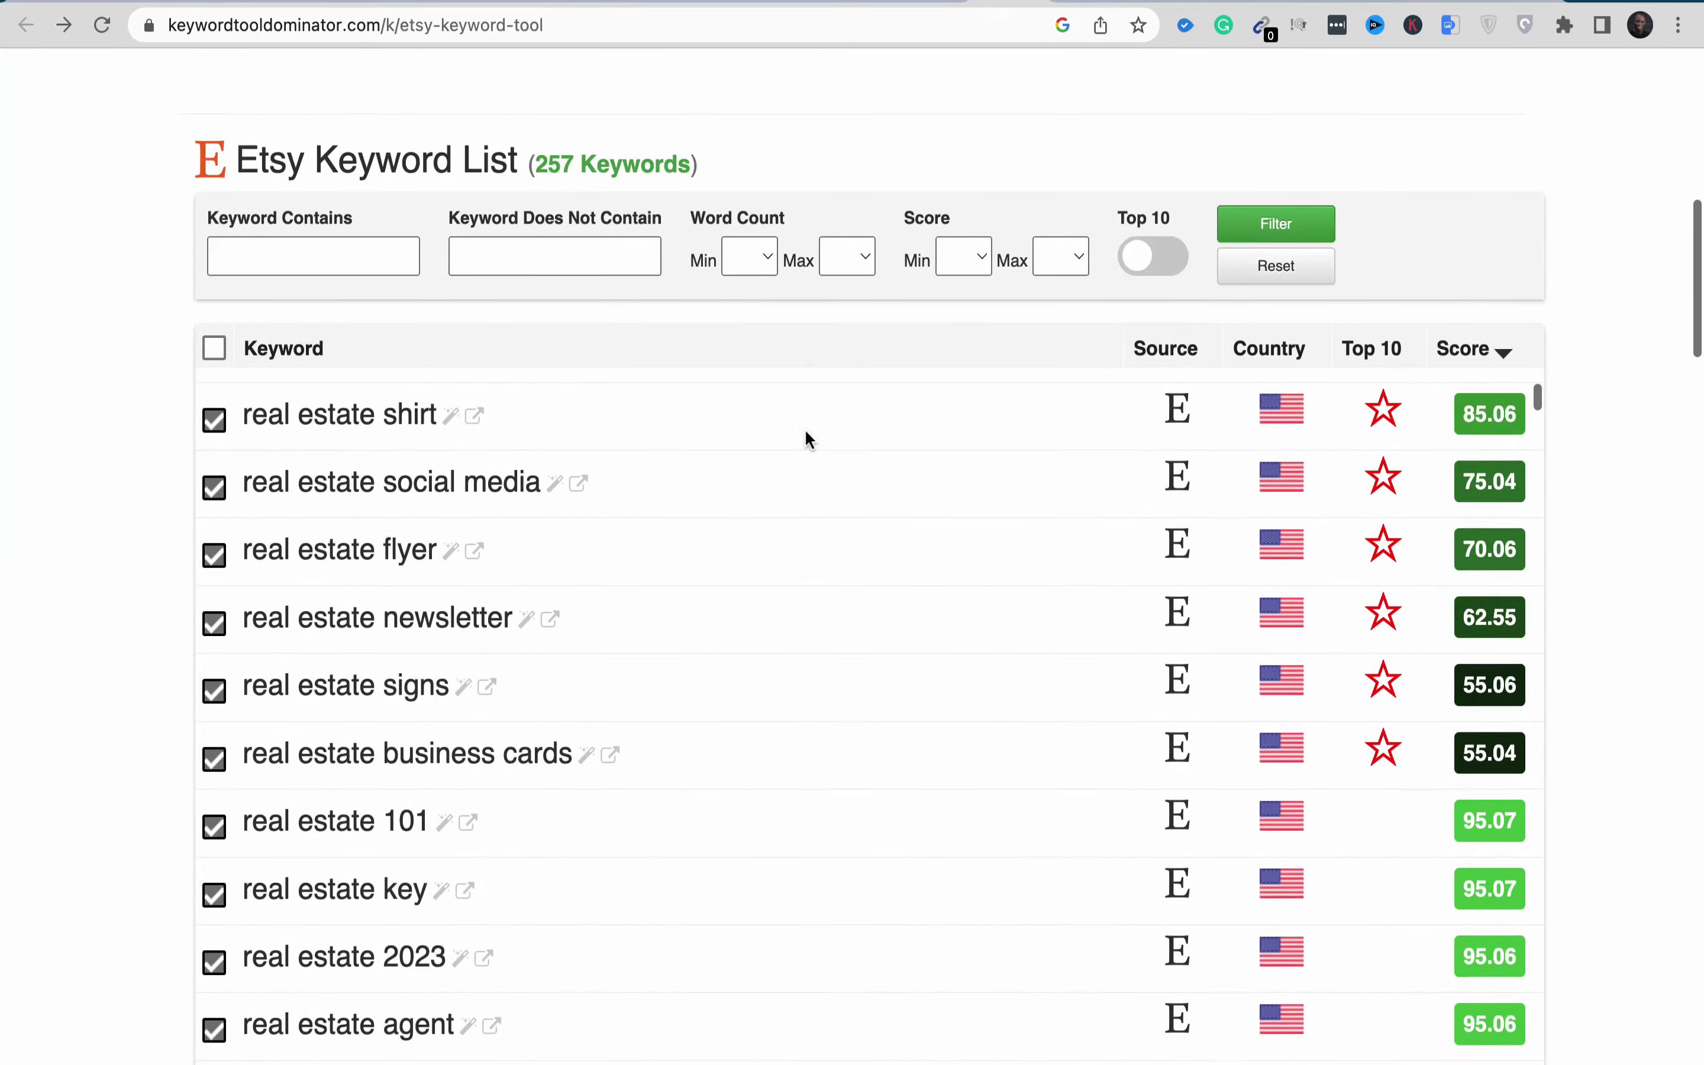
scroll(588, 718, down, 20)
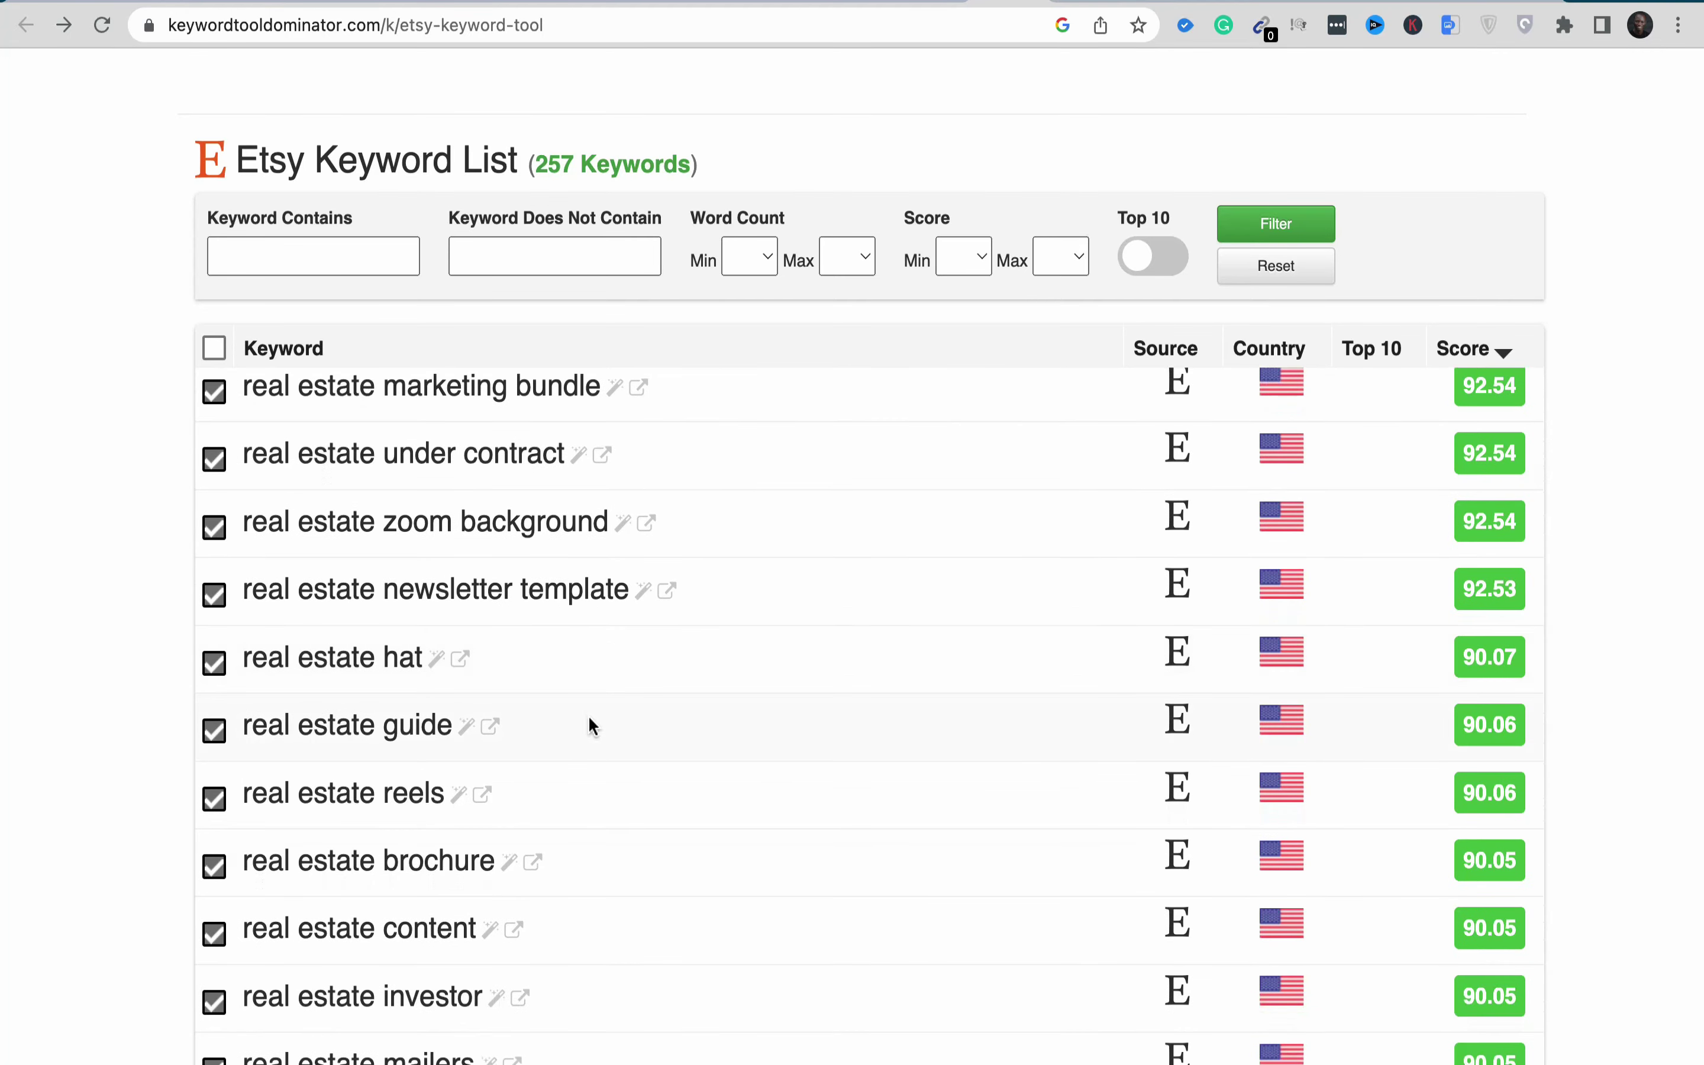
scroll(588, 715, down, 7)
scroll(588, 714, down, 20)
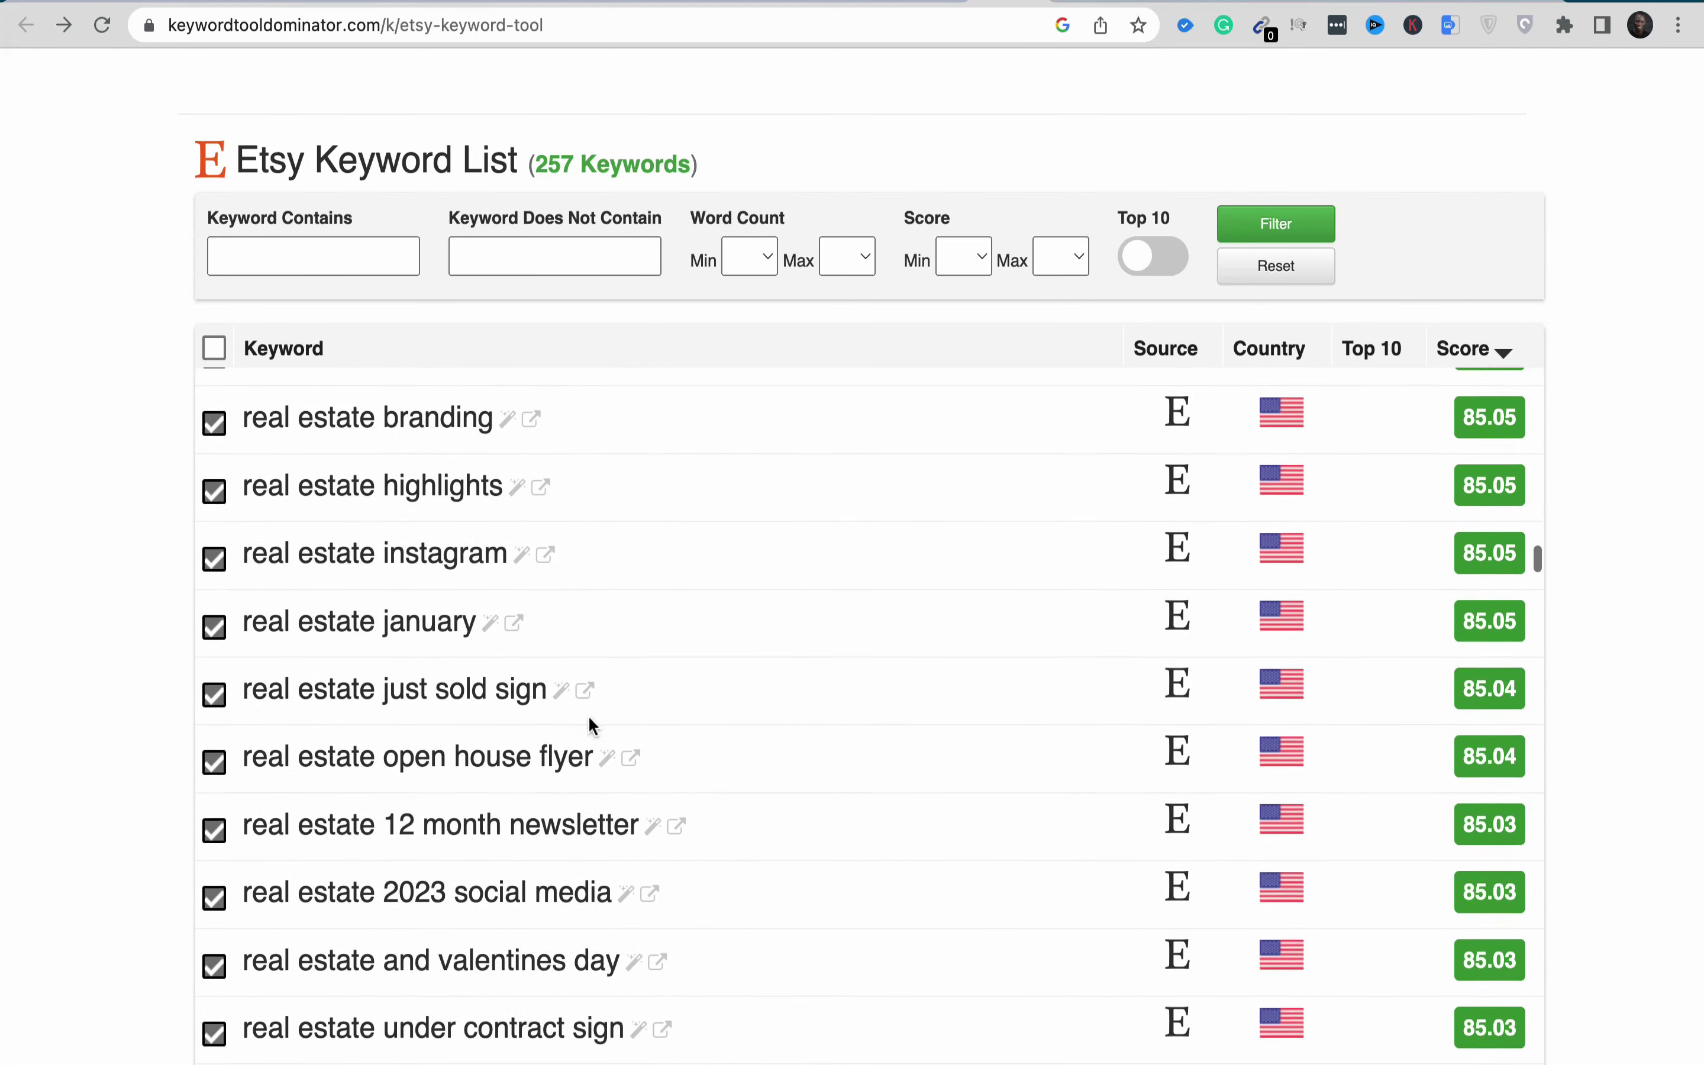
scroll(589, 715, down, 16)
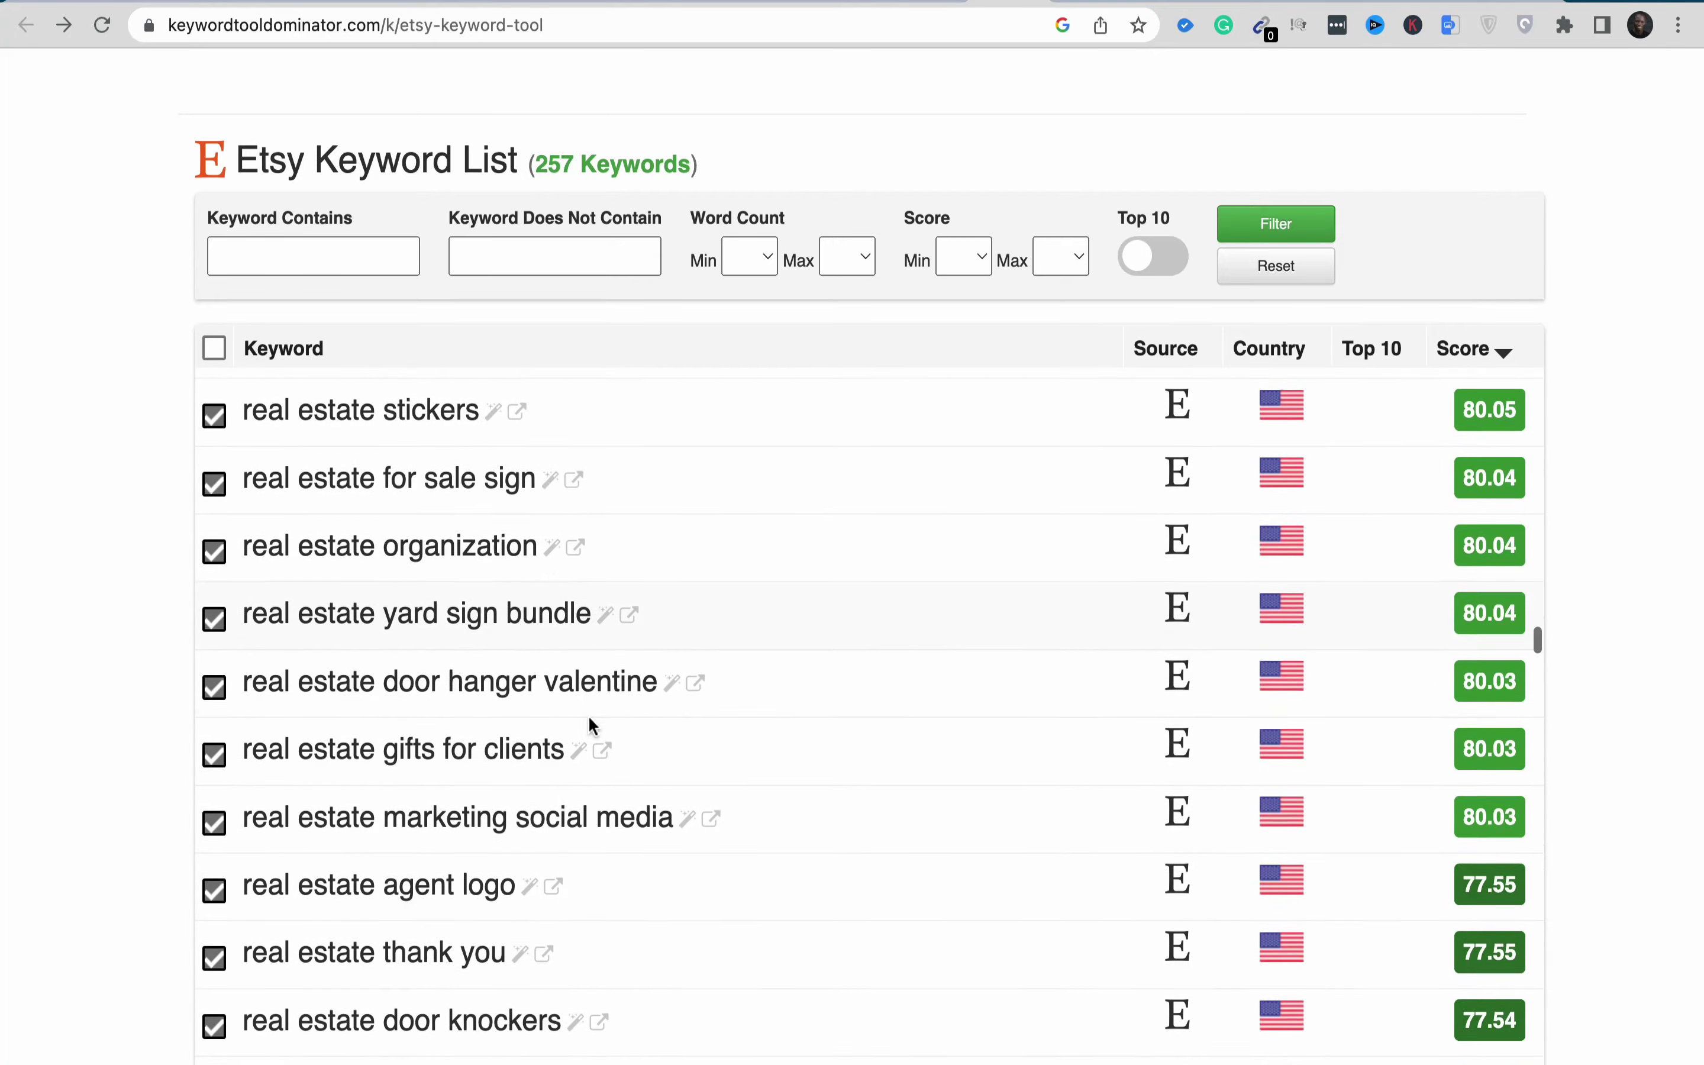
scroll(589, 715, down, 10)
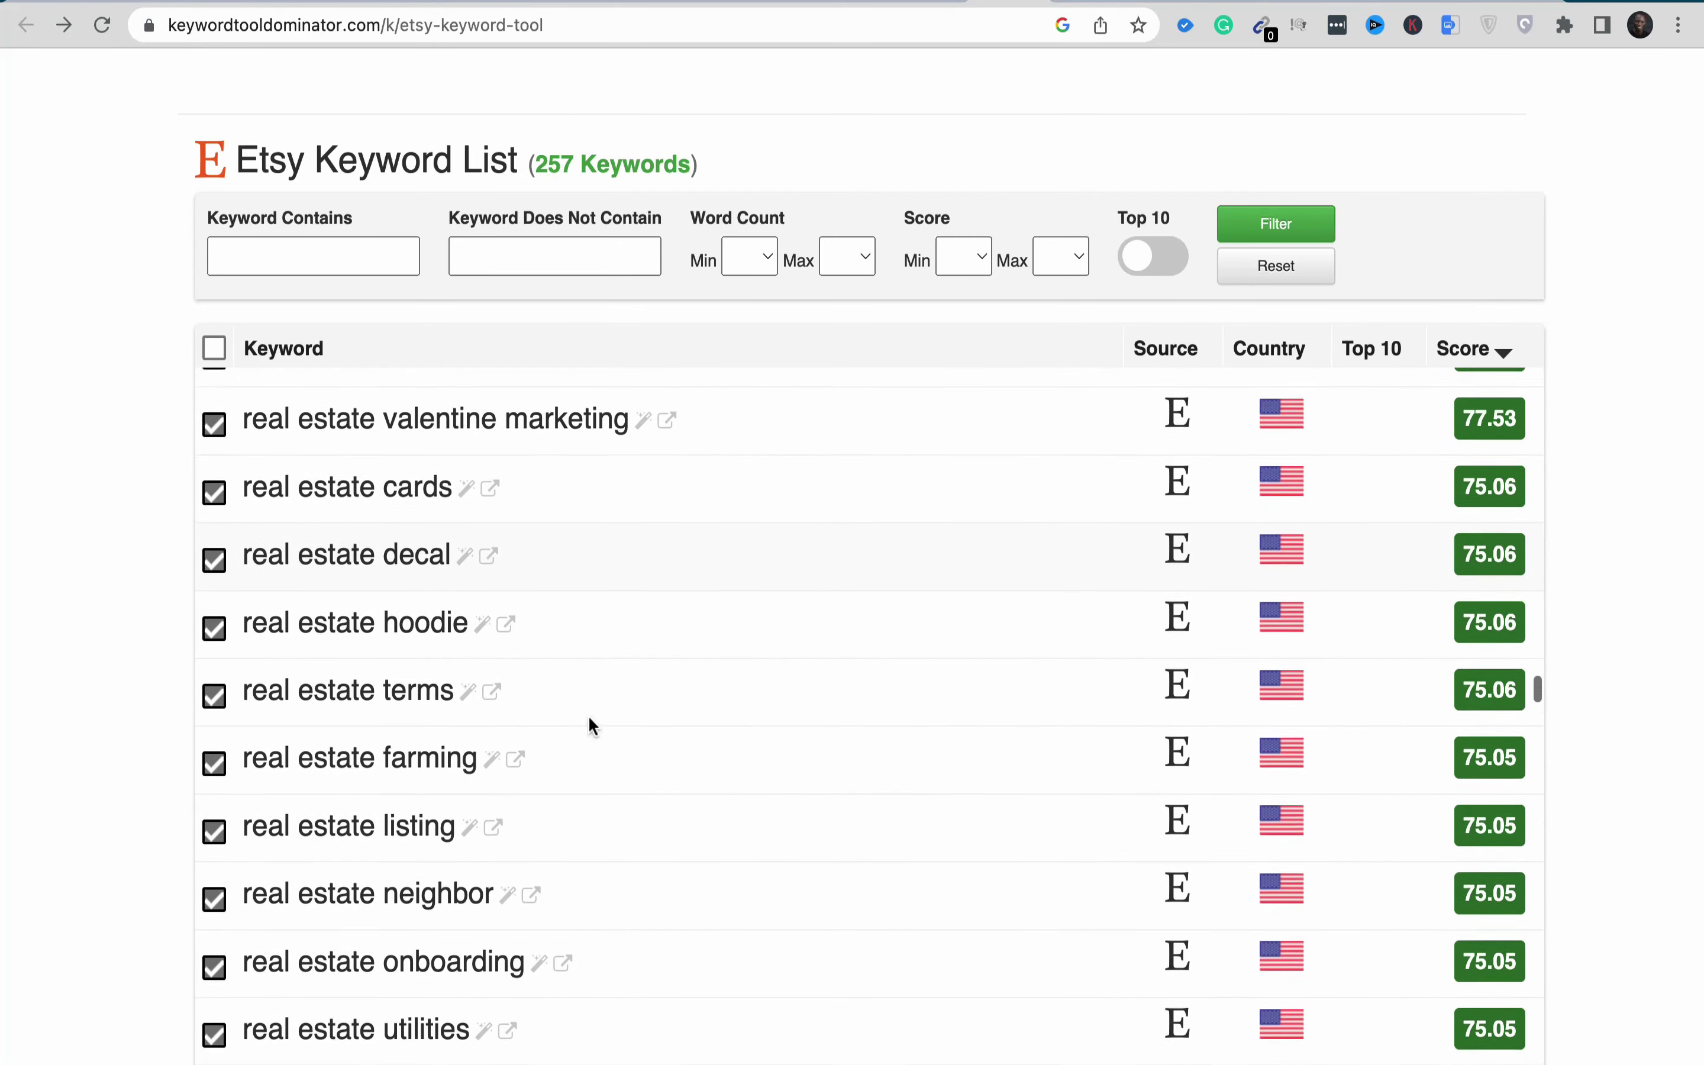
scroll(588, 715, down, 5)
scroll(588, 715, up, 2)
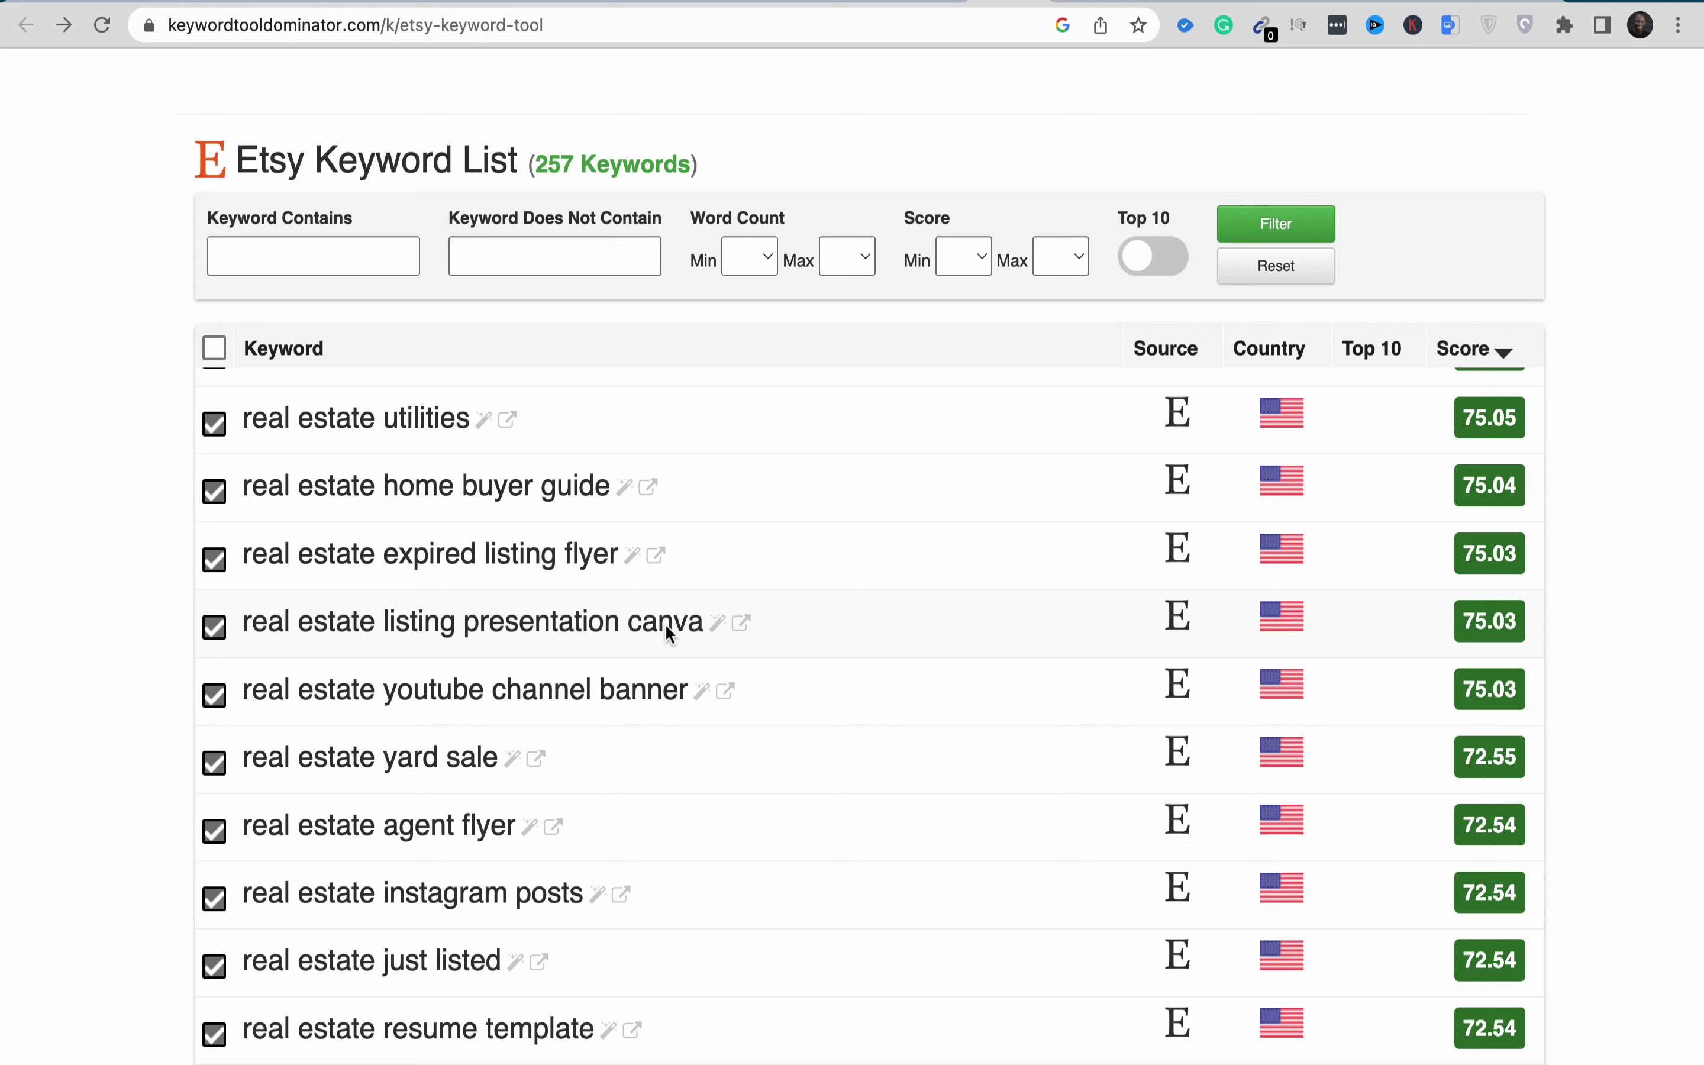
scroll(667, 632, down, 3)
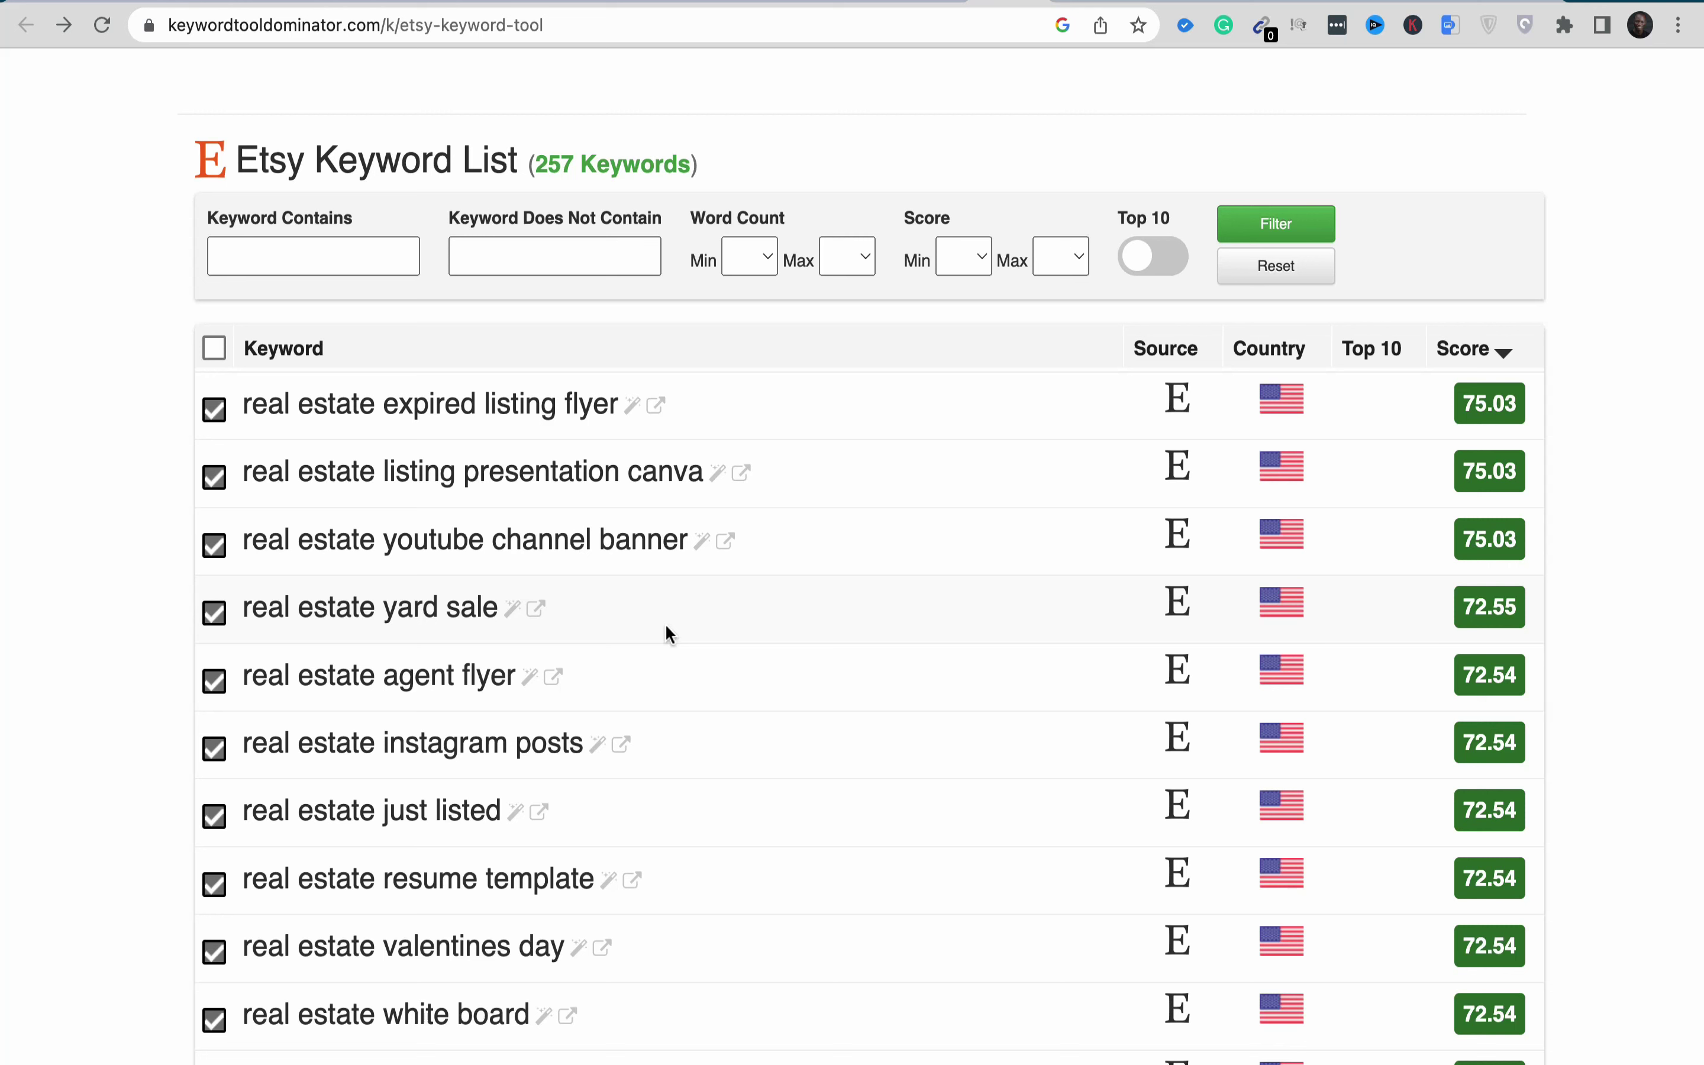
Step: Open the Etsy search results for "real estate listing presentation canva" and examine the result count, prices and reviews of the listings
click(743, 475)
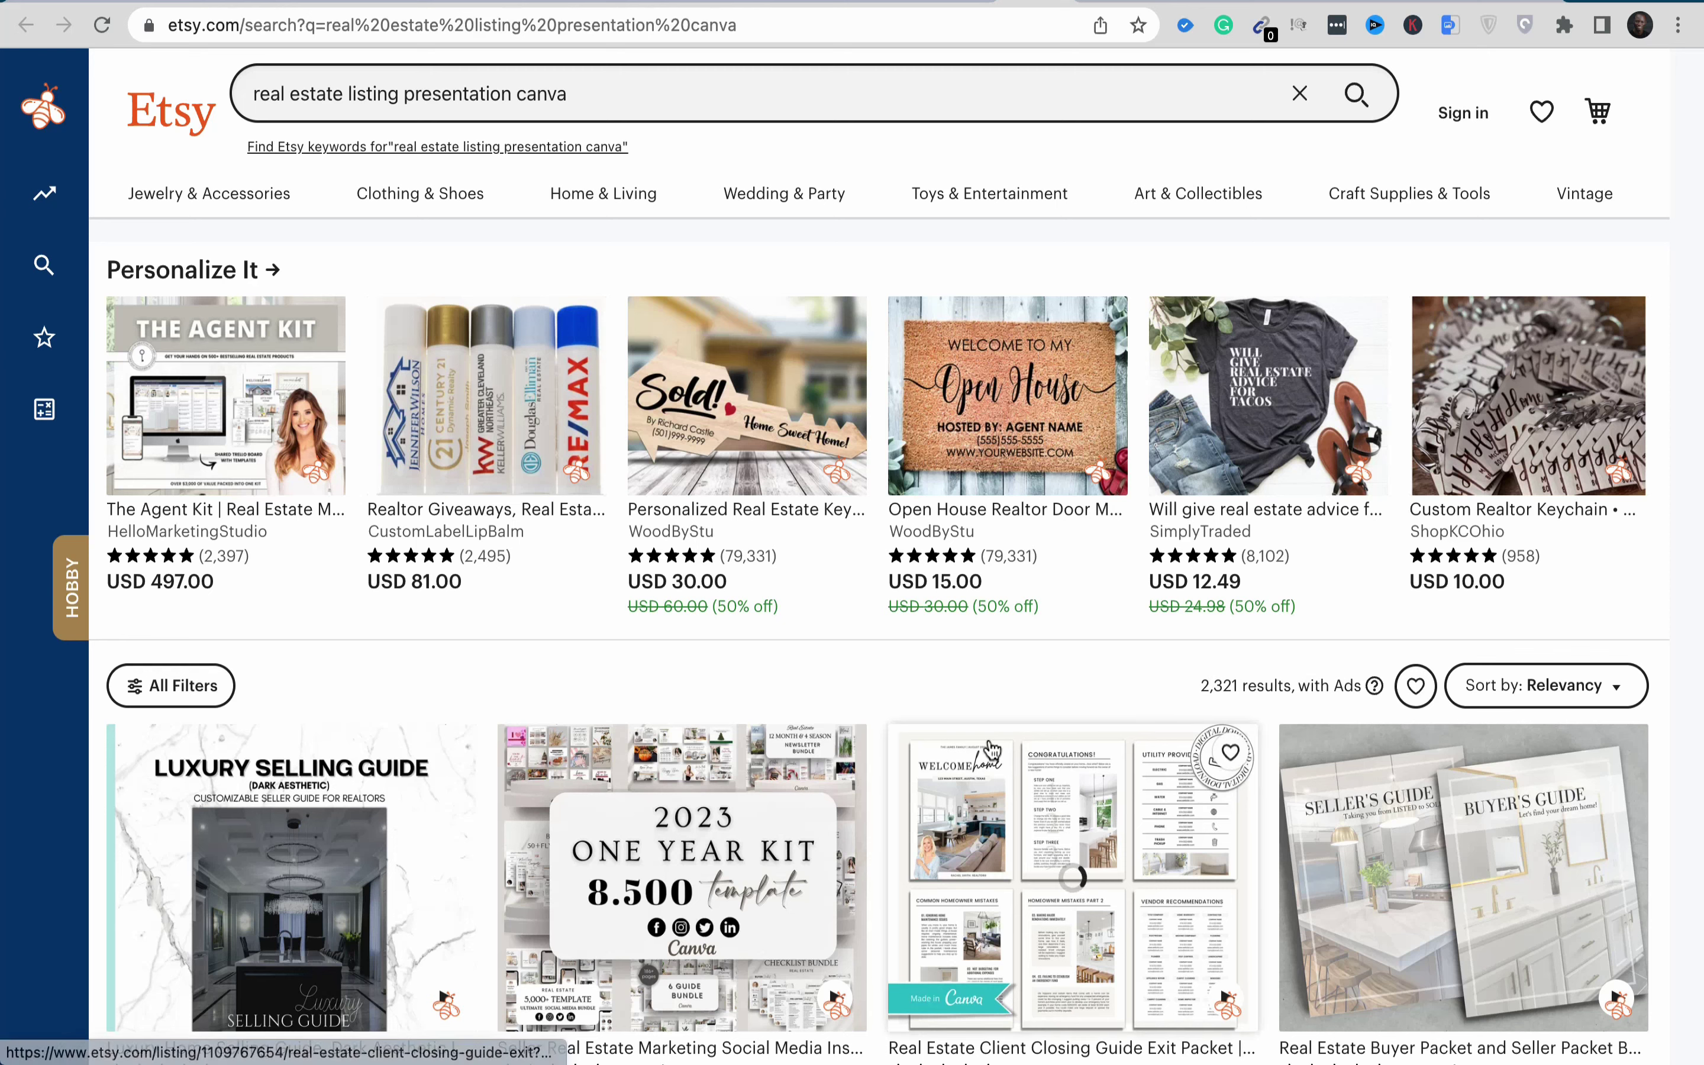
scroll(877, 732, down, 3)
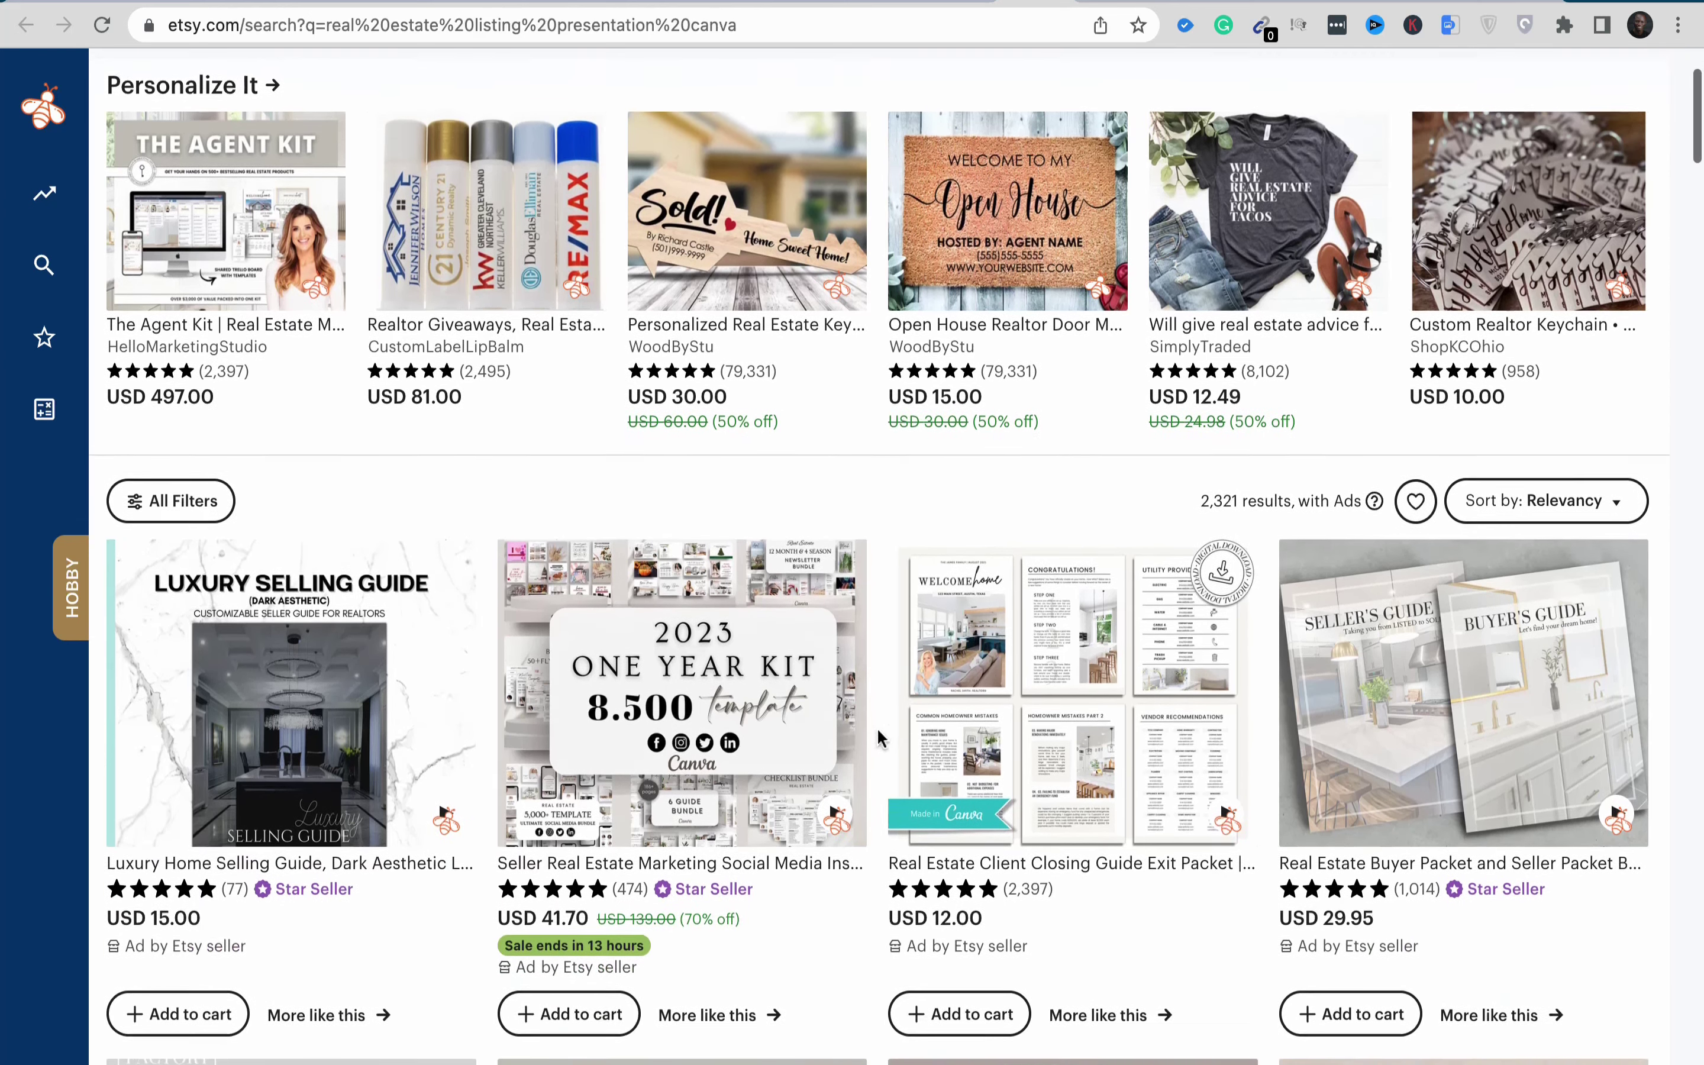
scroll(878, 732, down, 6)
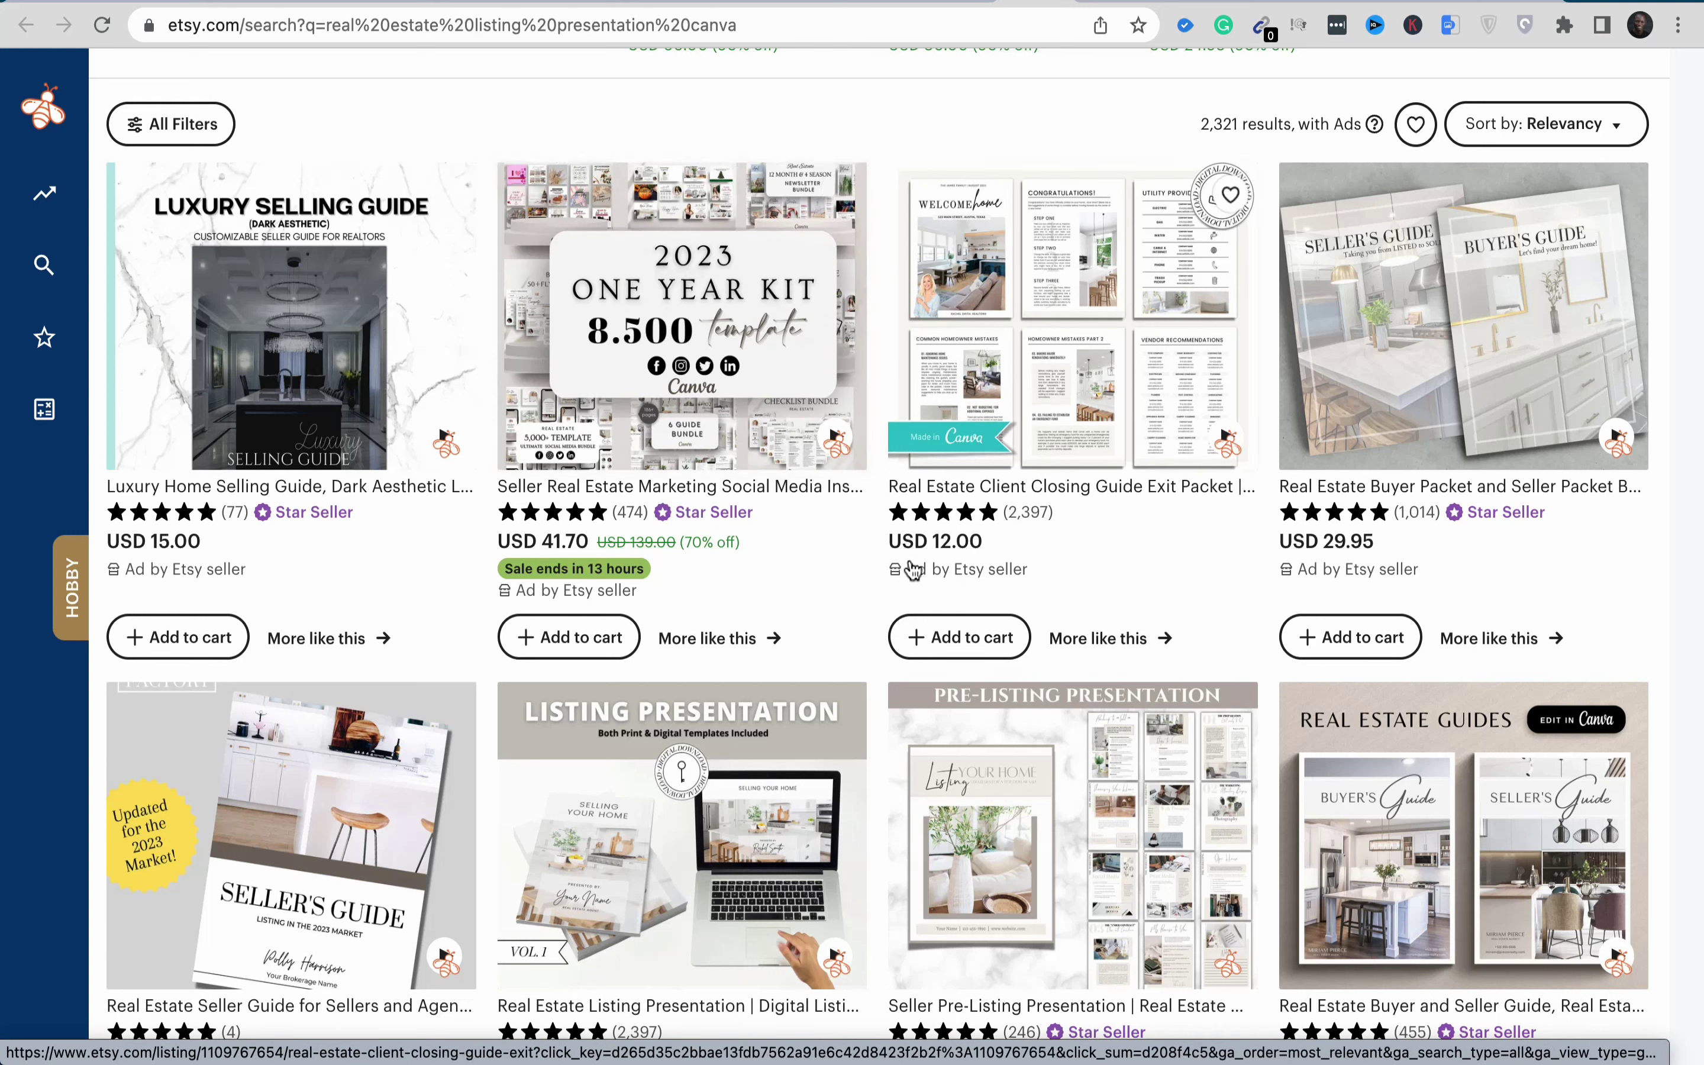
scroll(913, 569, down, 5)
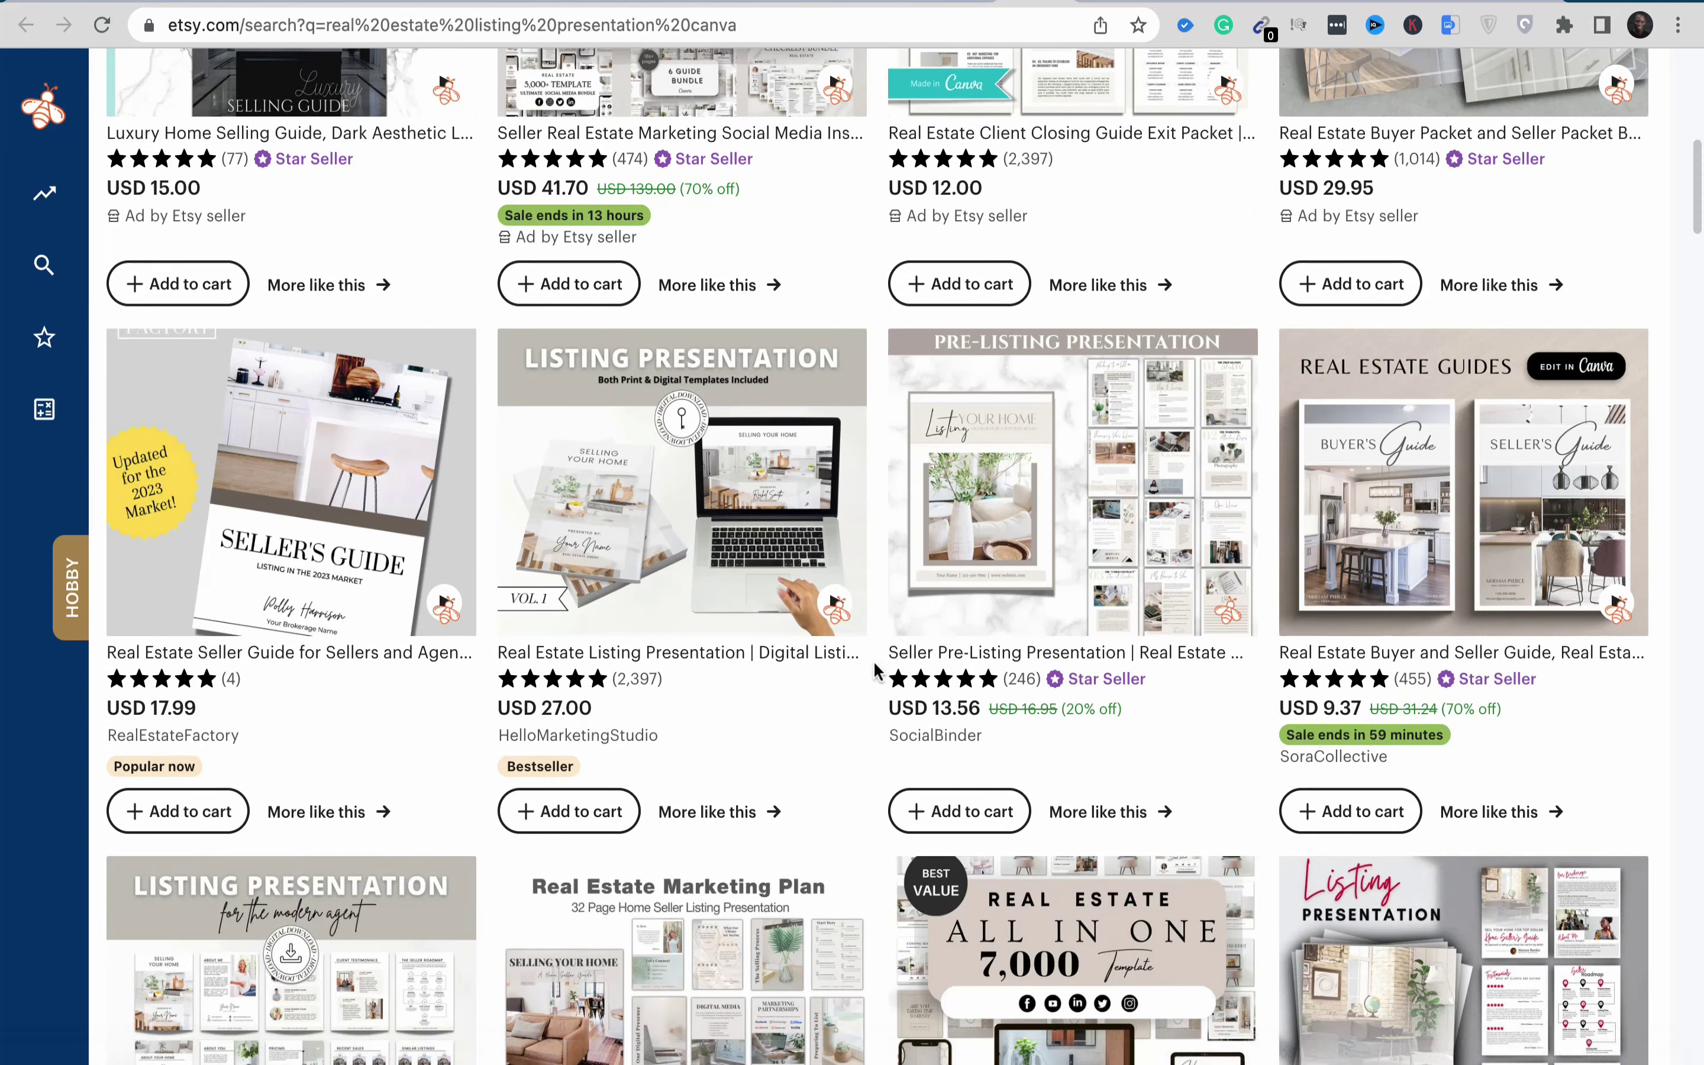
scroll(877, 673, down, 1)
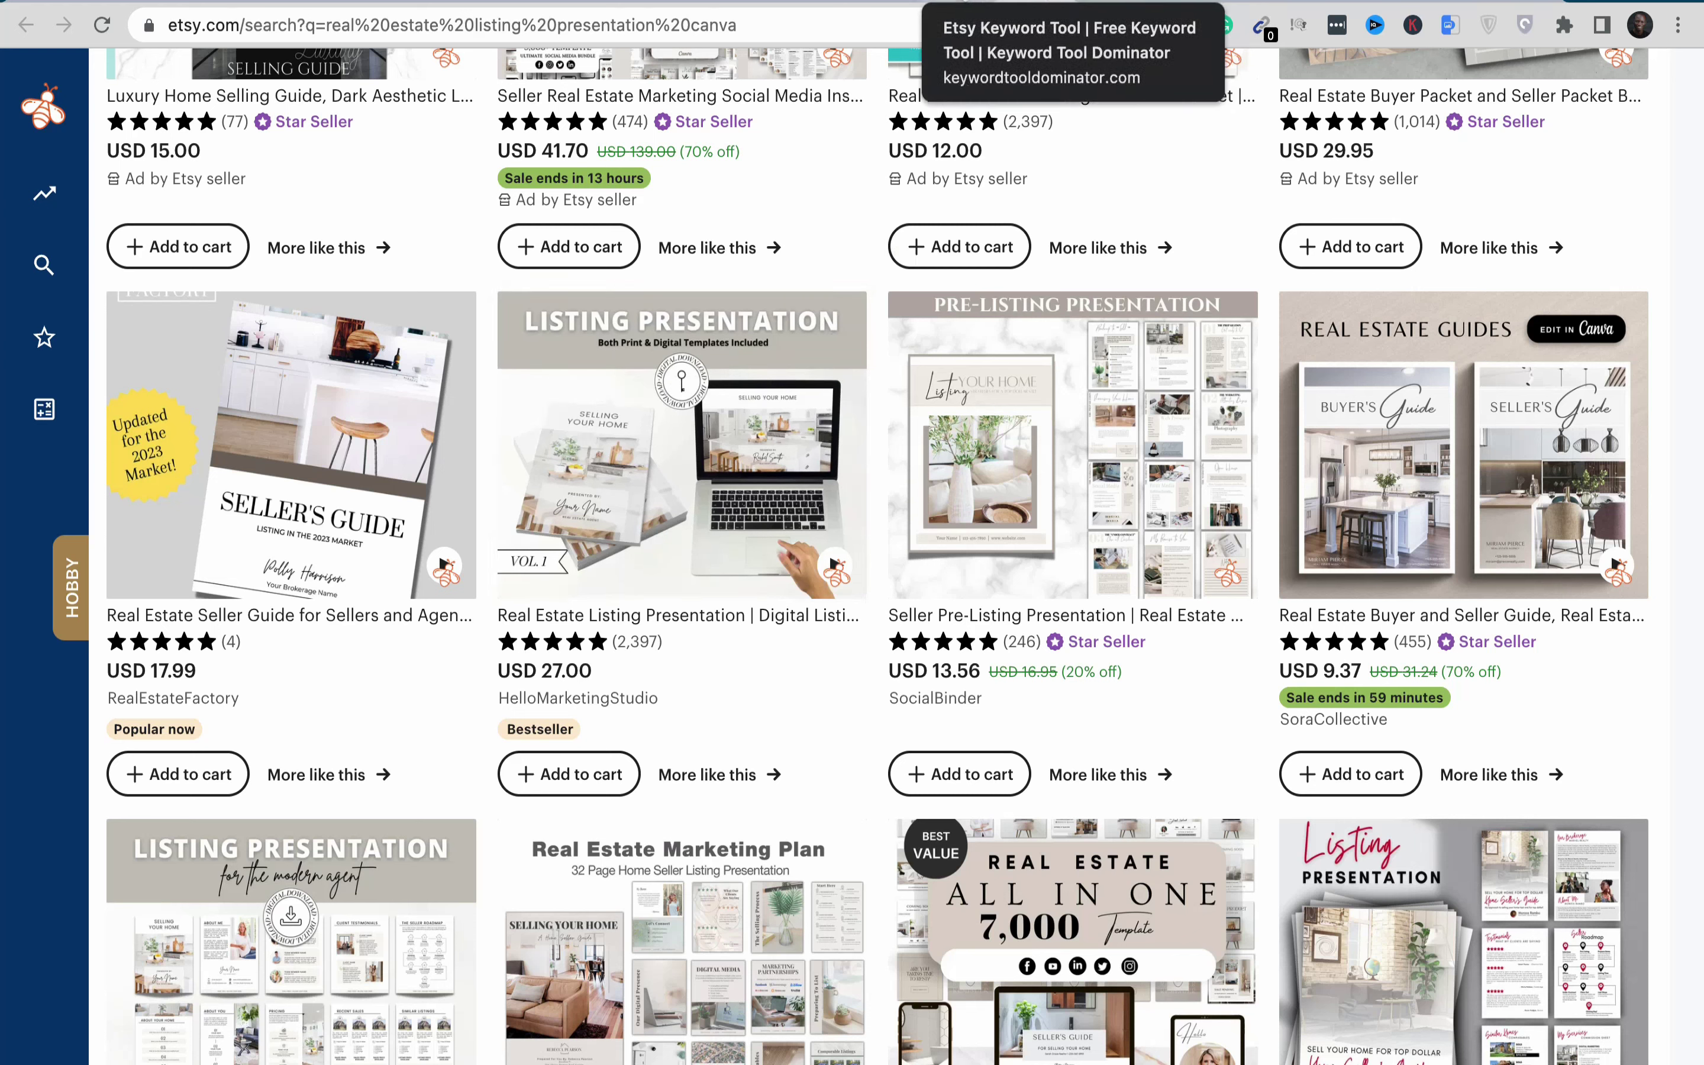
Step: Return to the Etsy Keyword Tool page and check its search form and the free version's daily search limit
click(960, 3)
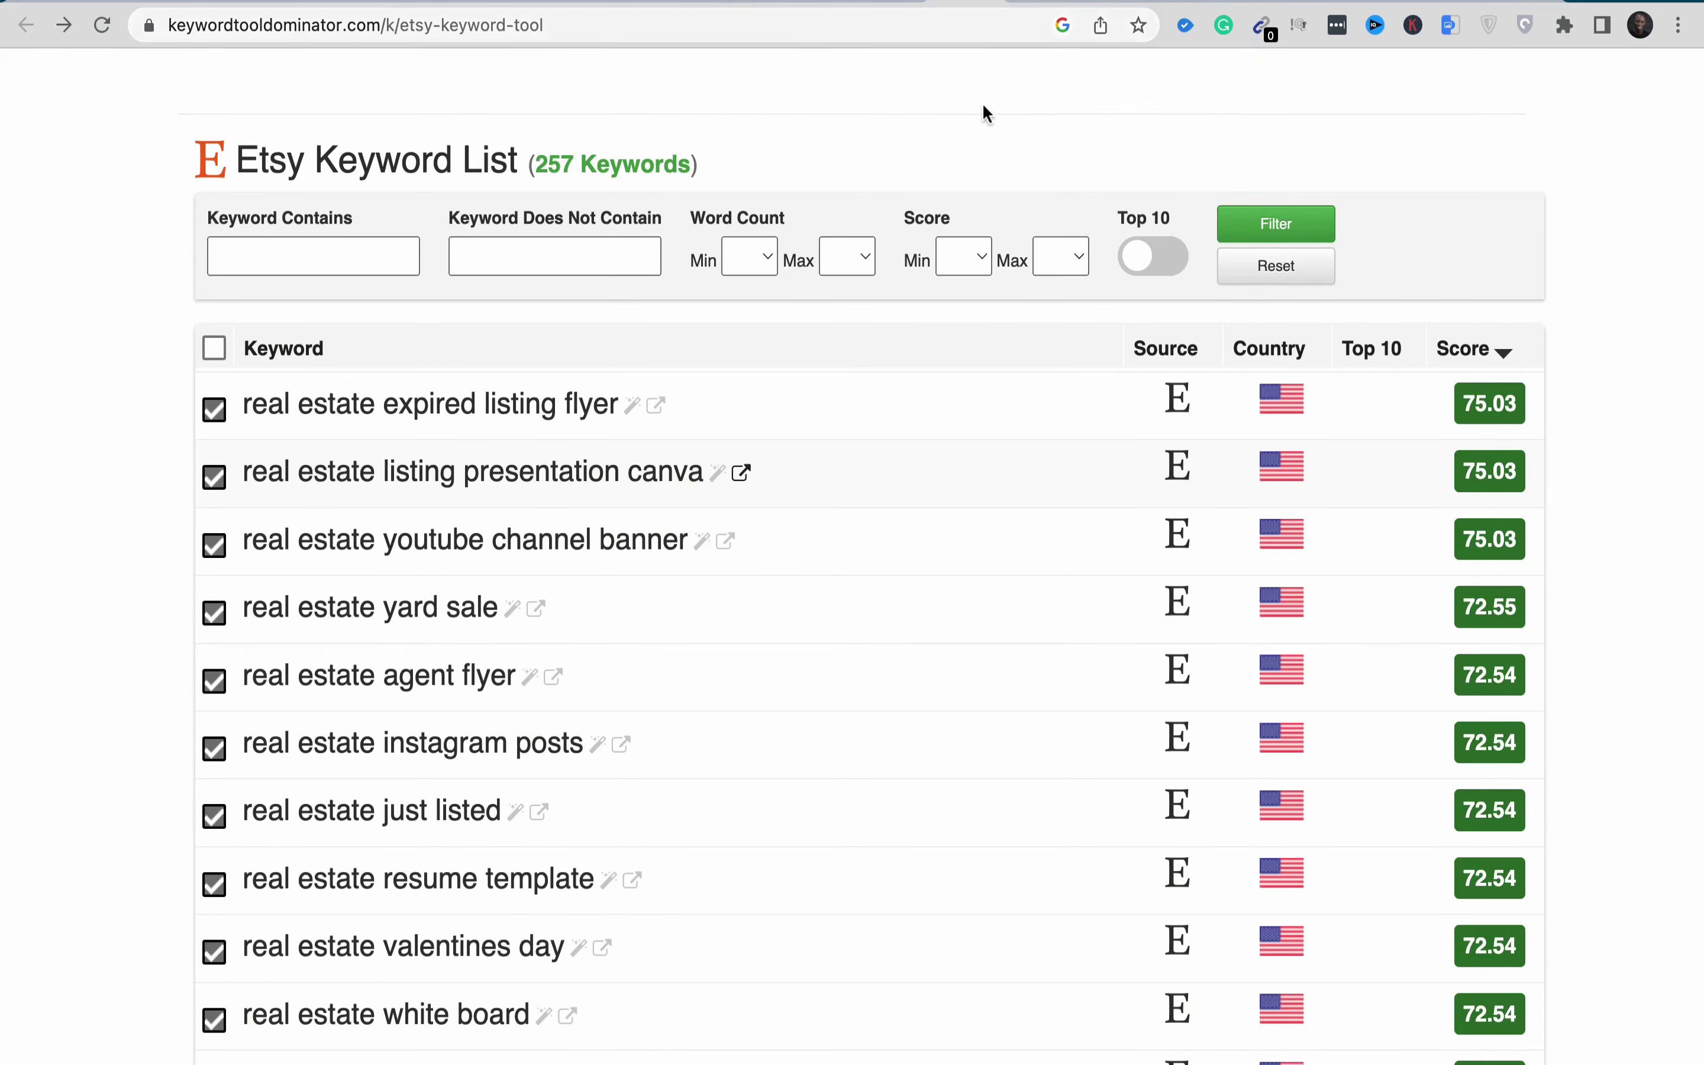
scroll(982, 152, up, 5)
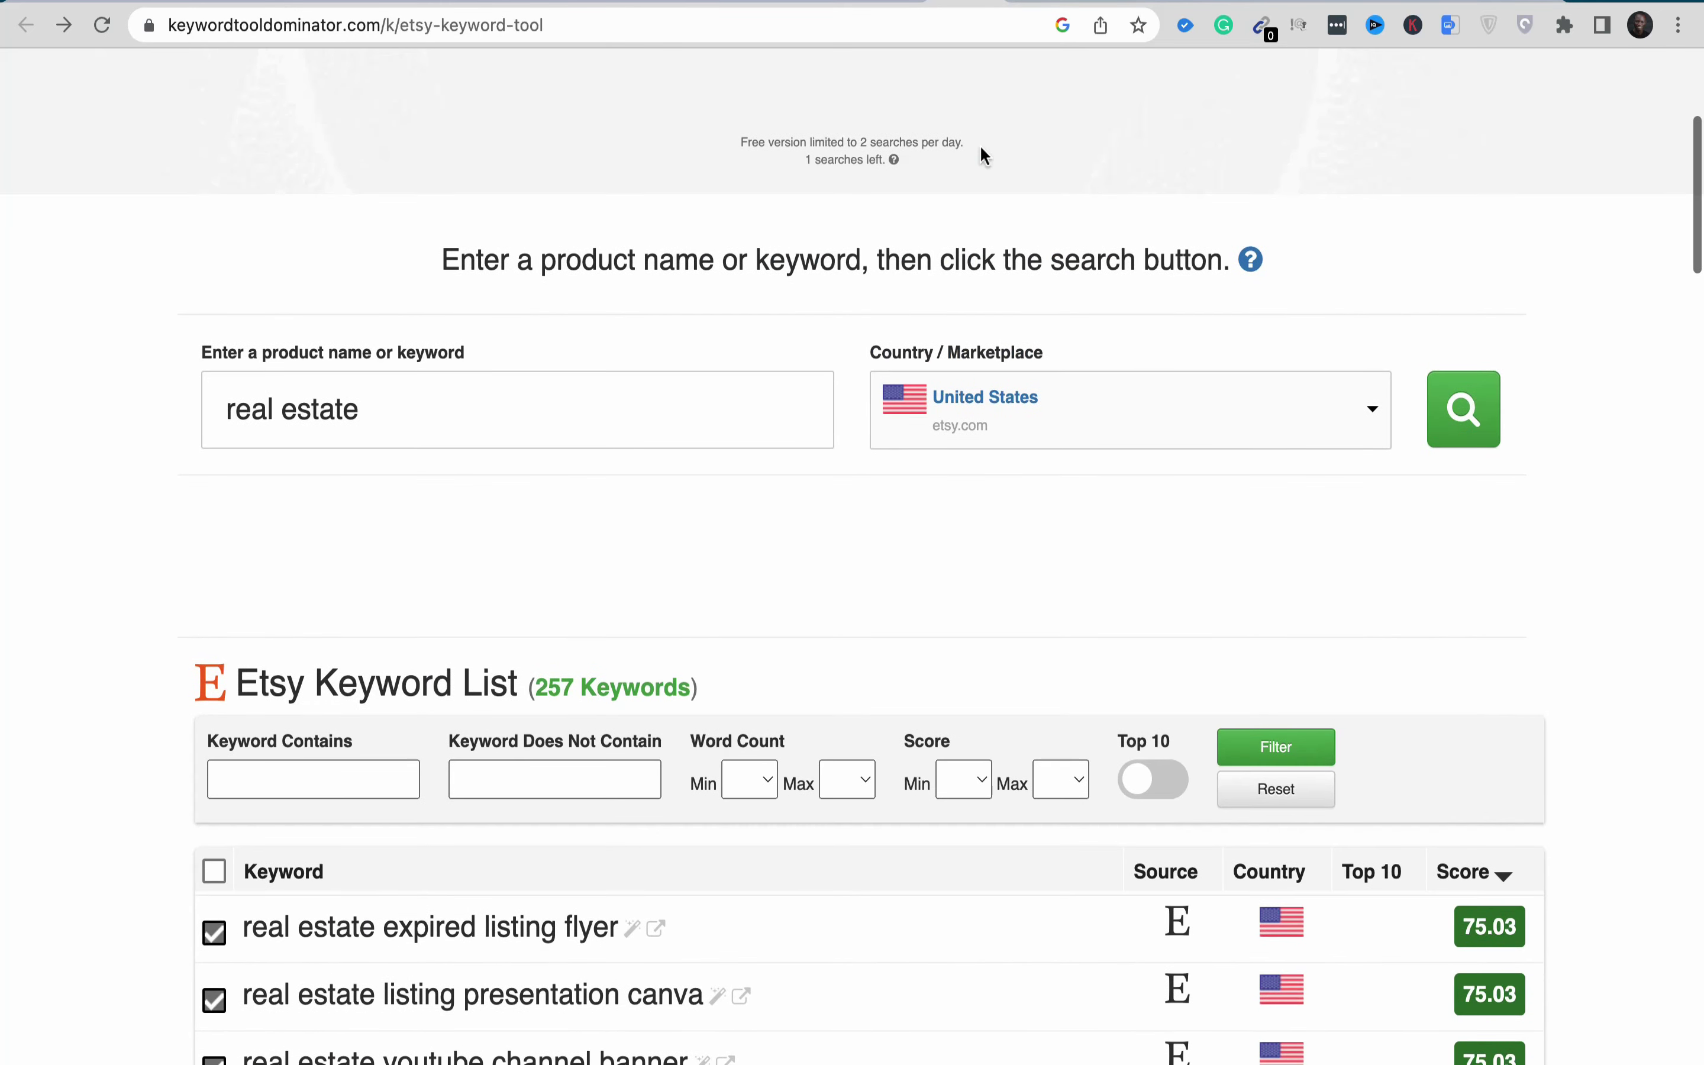
scroll(984, 154, up, 3)
scroll(981, 147, up, 1)
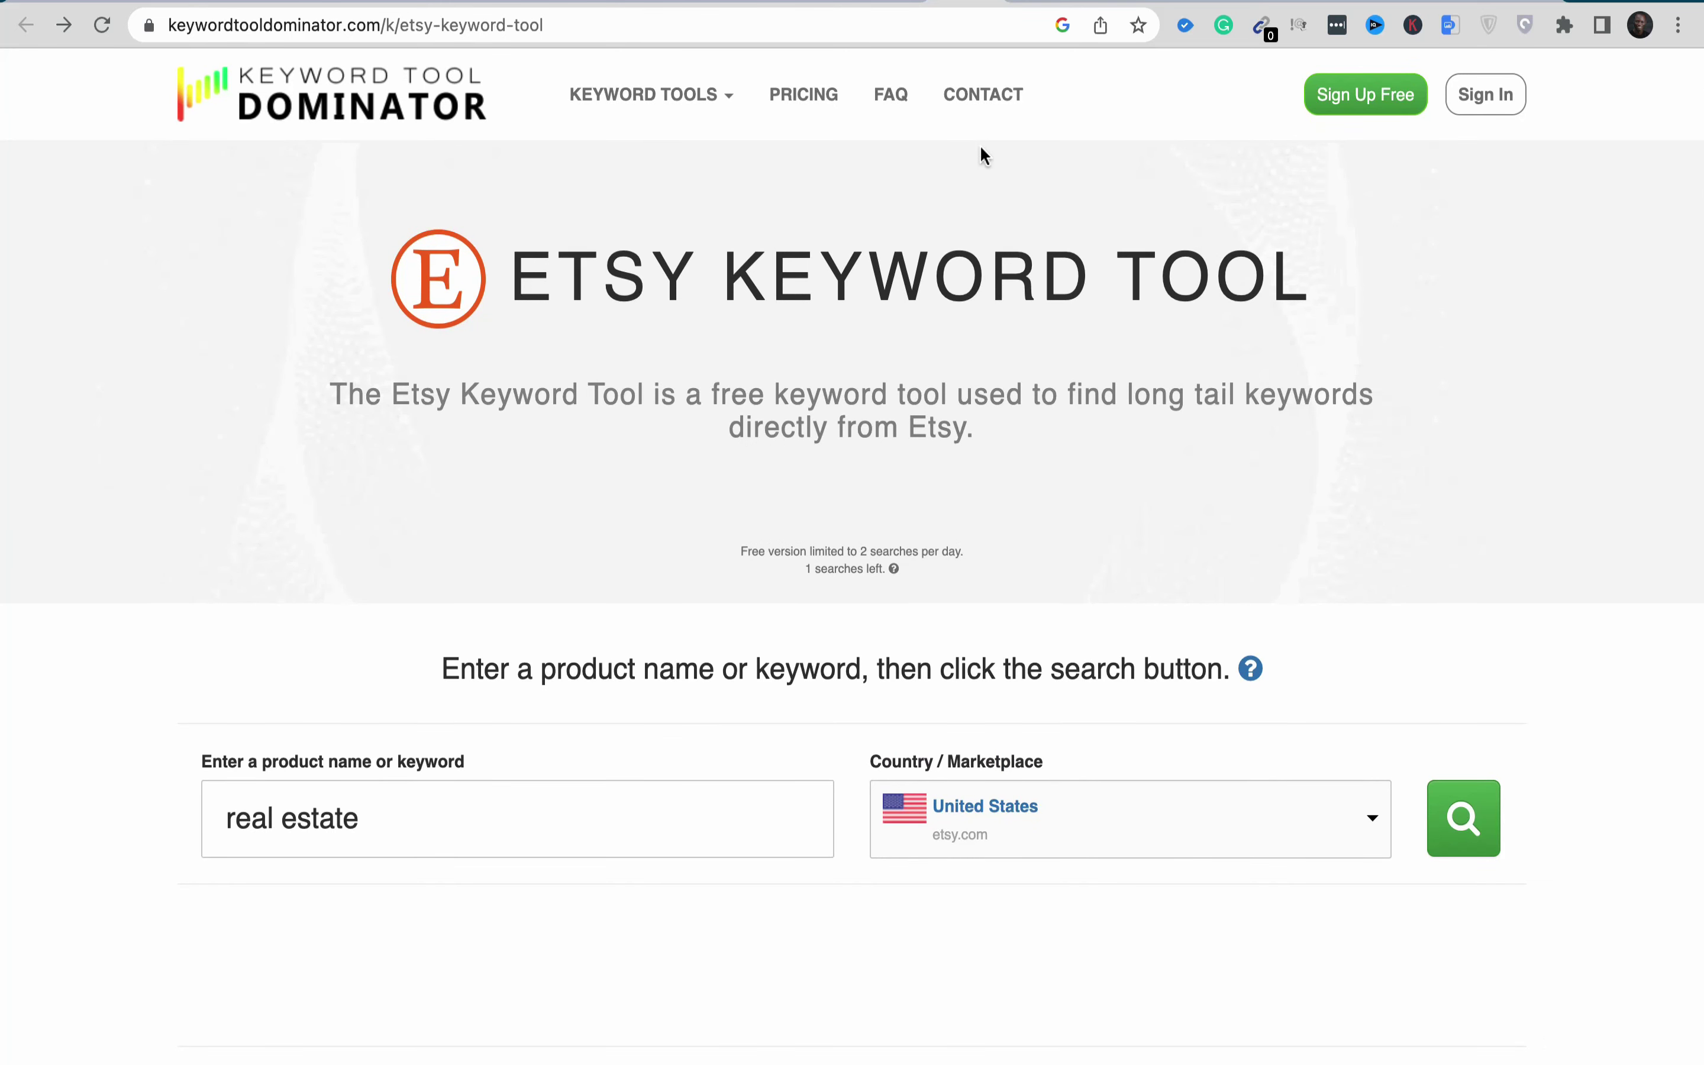
mouse_move(982, 1)
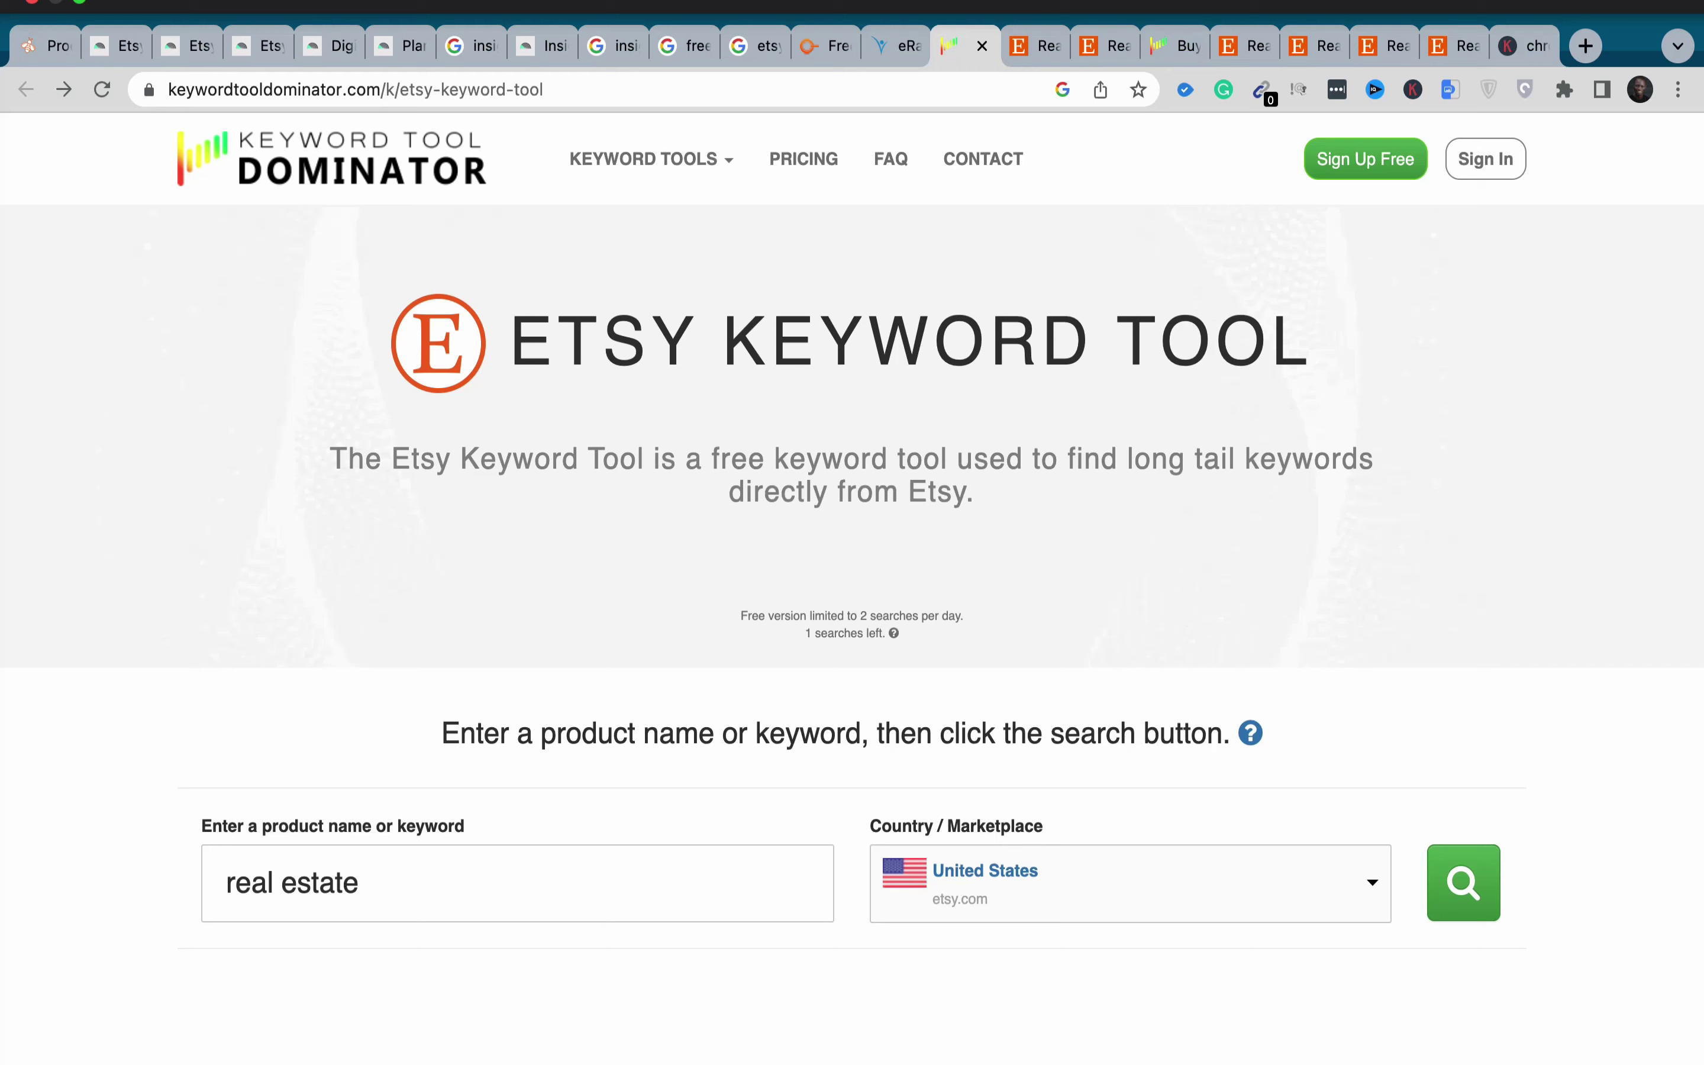